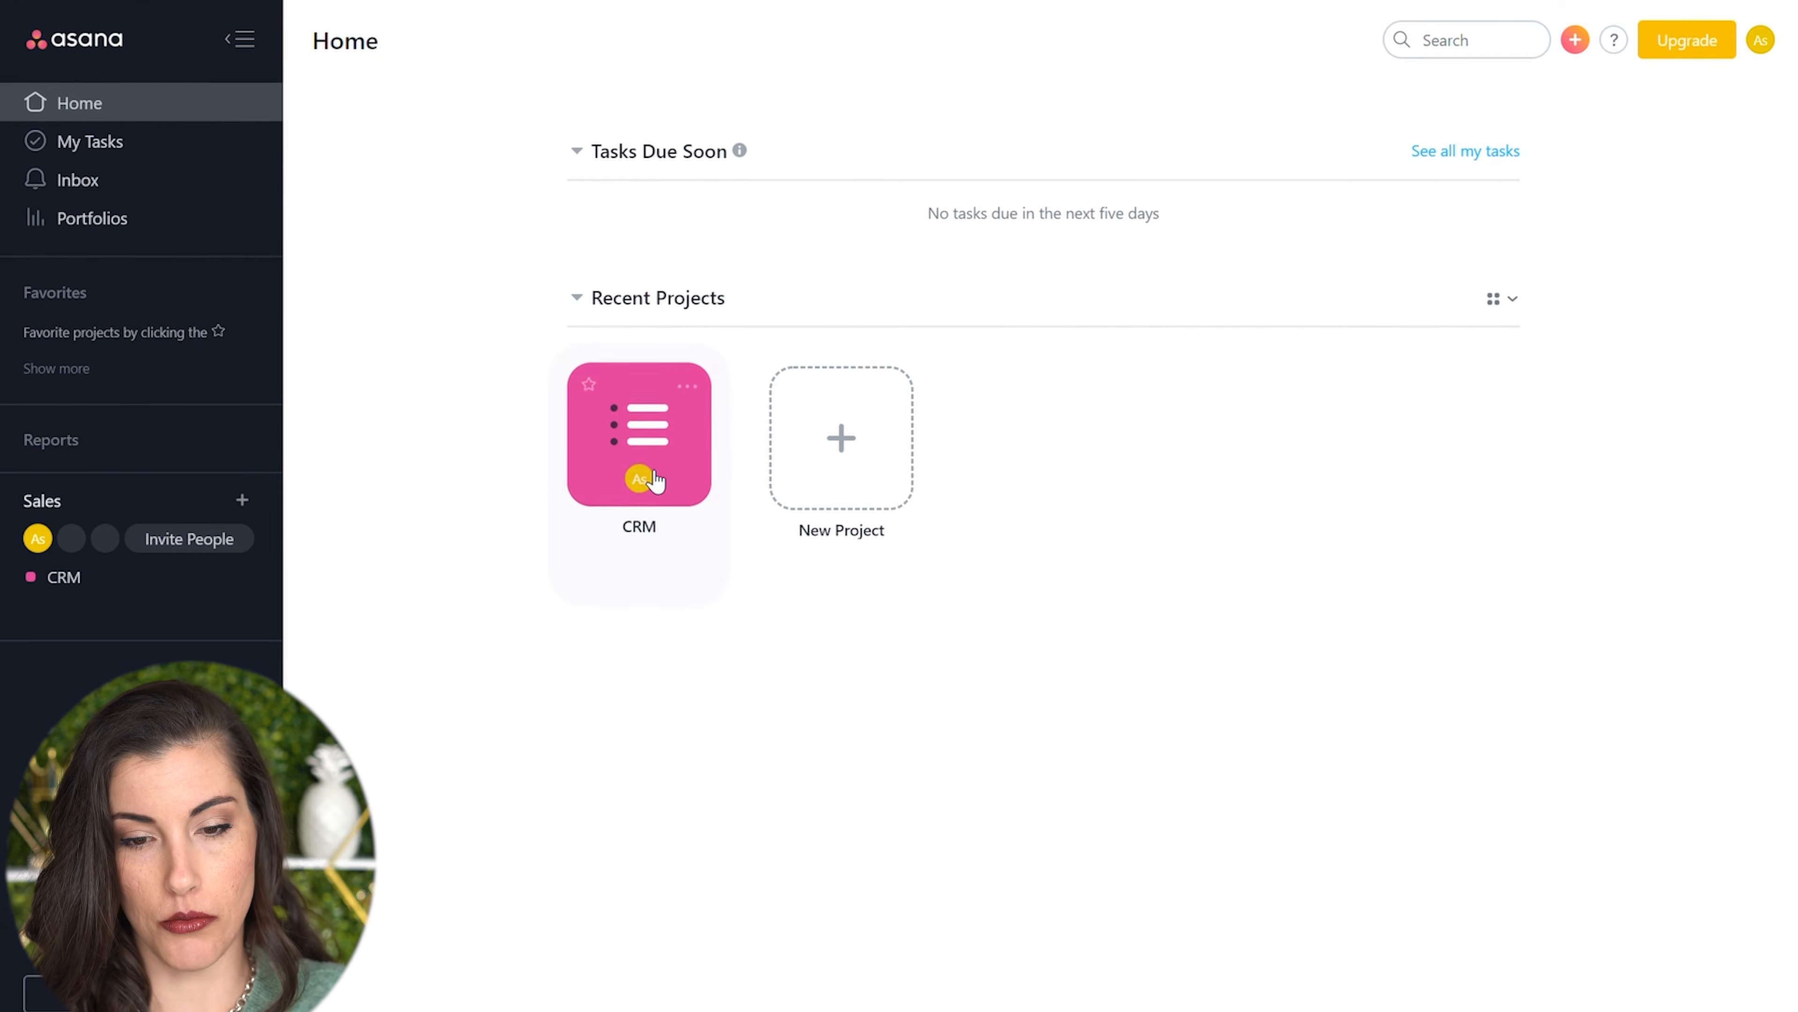
Step: Open the CRM project in board view and review the Client ABC task's description and subtasks
{"action": "left_click", "coordinate": [676, 435]}
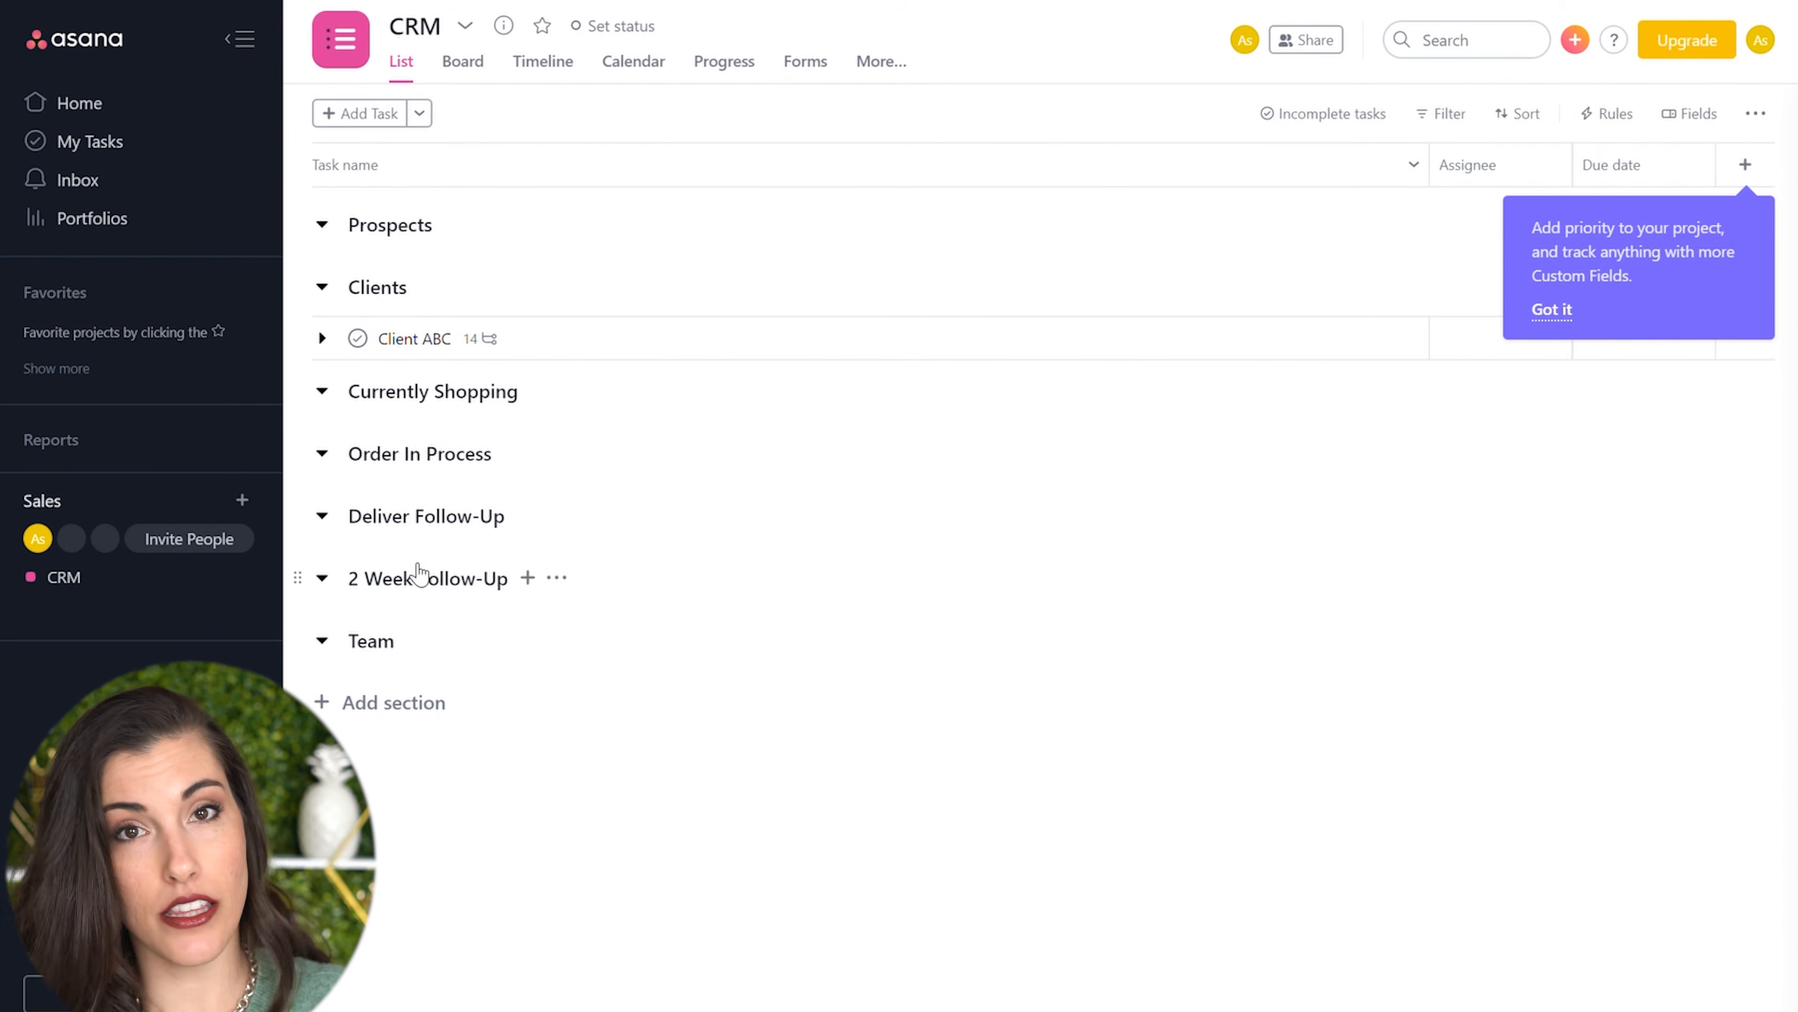
{"action": "left_click", "coordinate": [477, 71]}
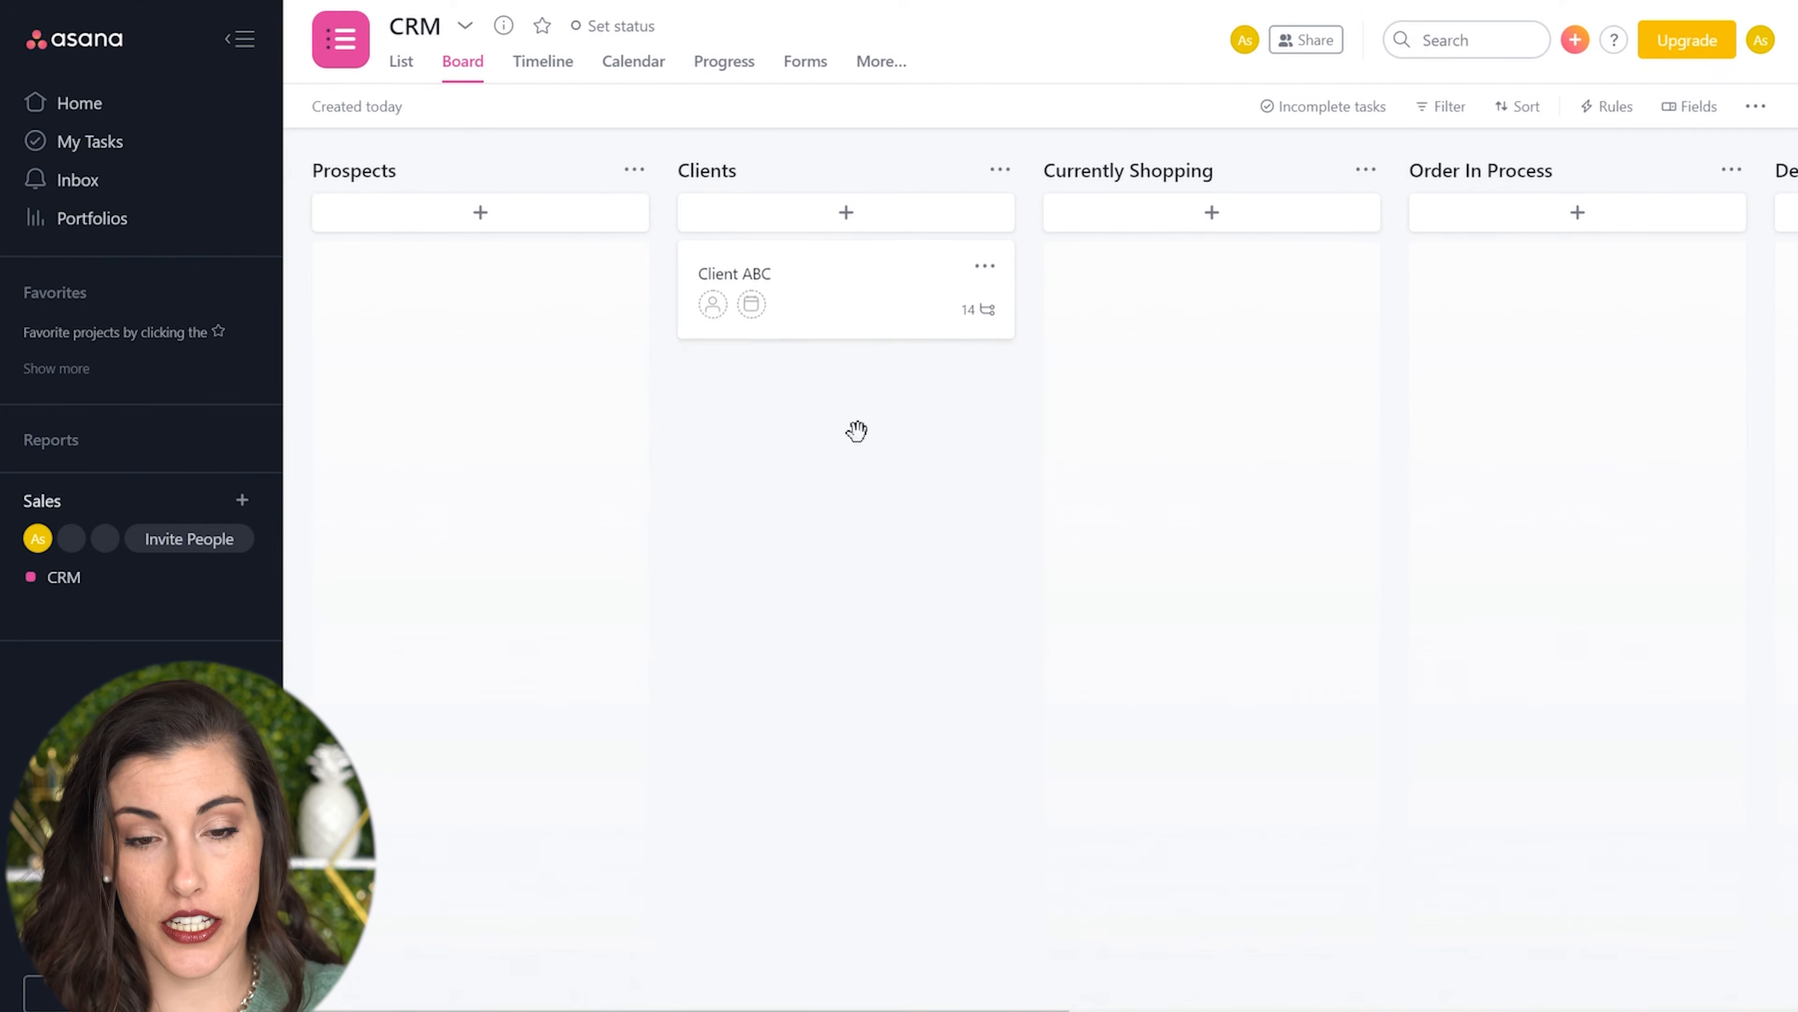
{"action": "left_click", "coordinate": [882, 305]}
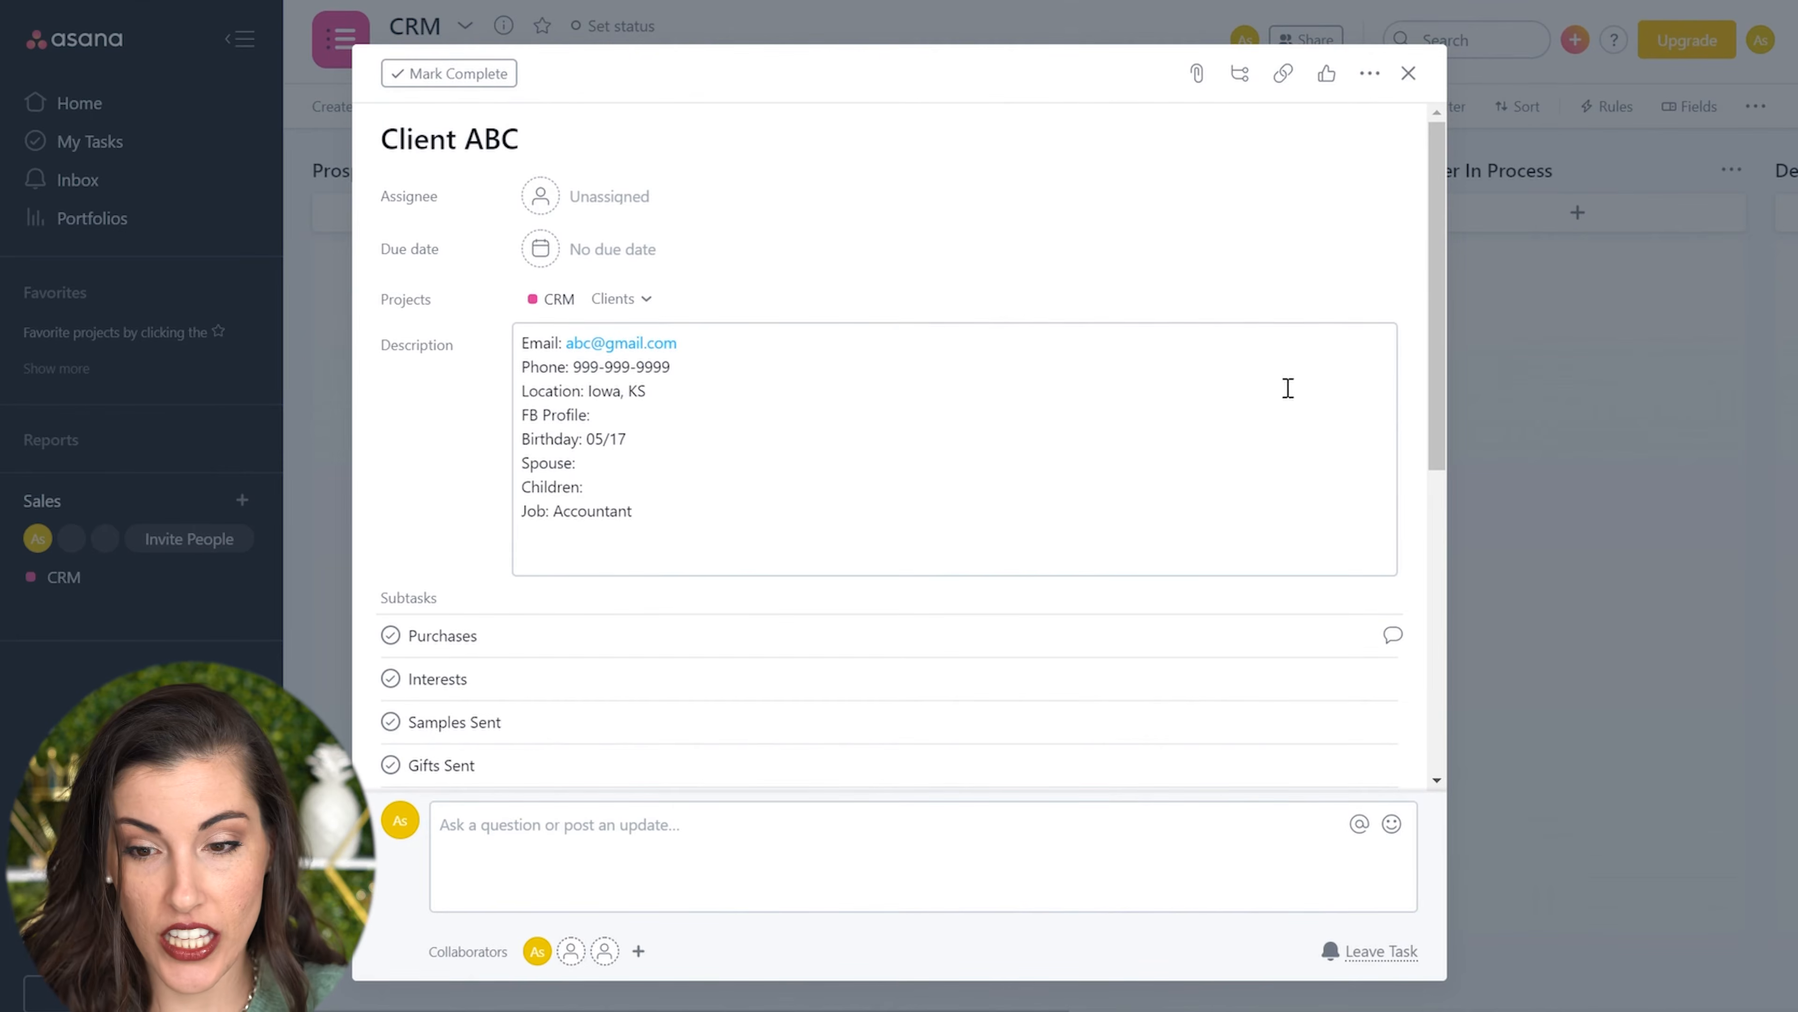
{"action": "left_click_drag", "start_coordinate": [1435, 252], "coordinate": [1438, 444]}
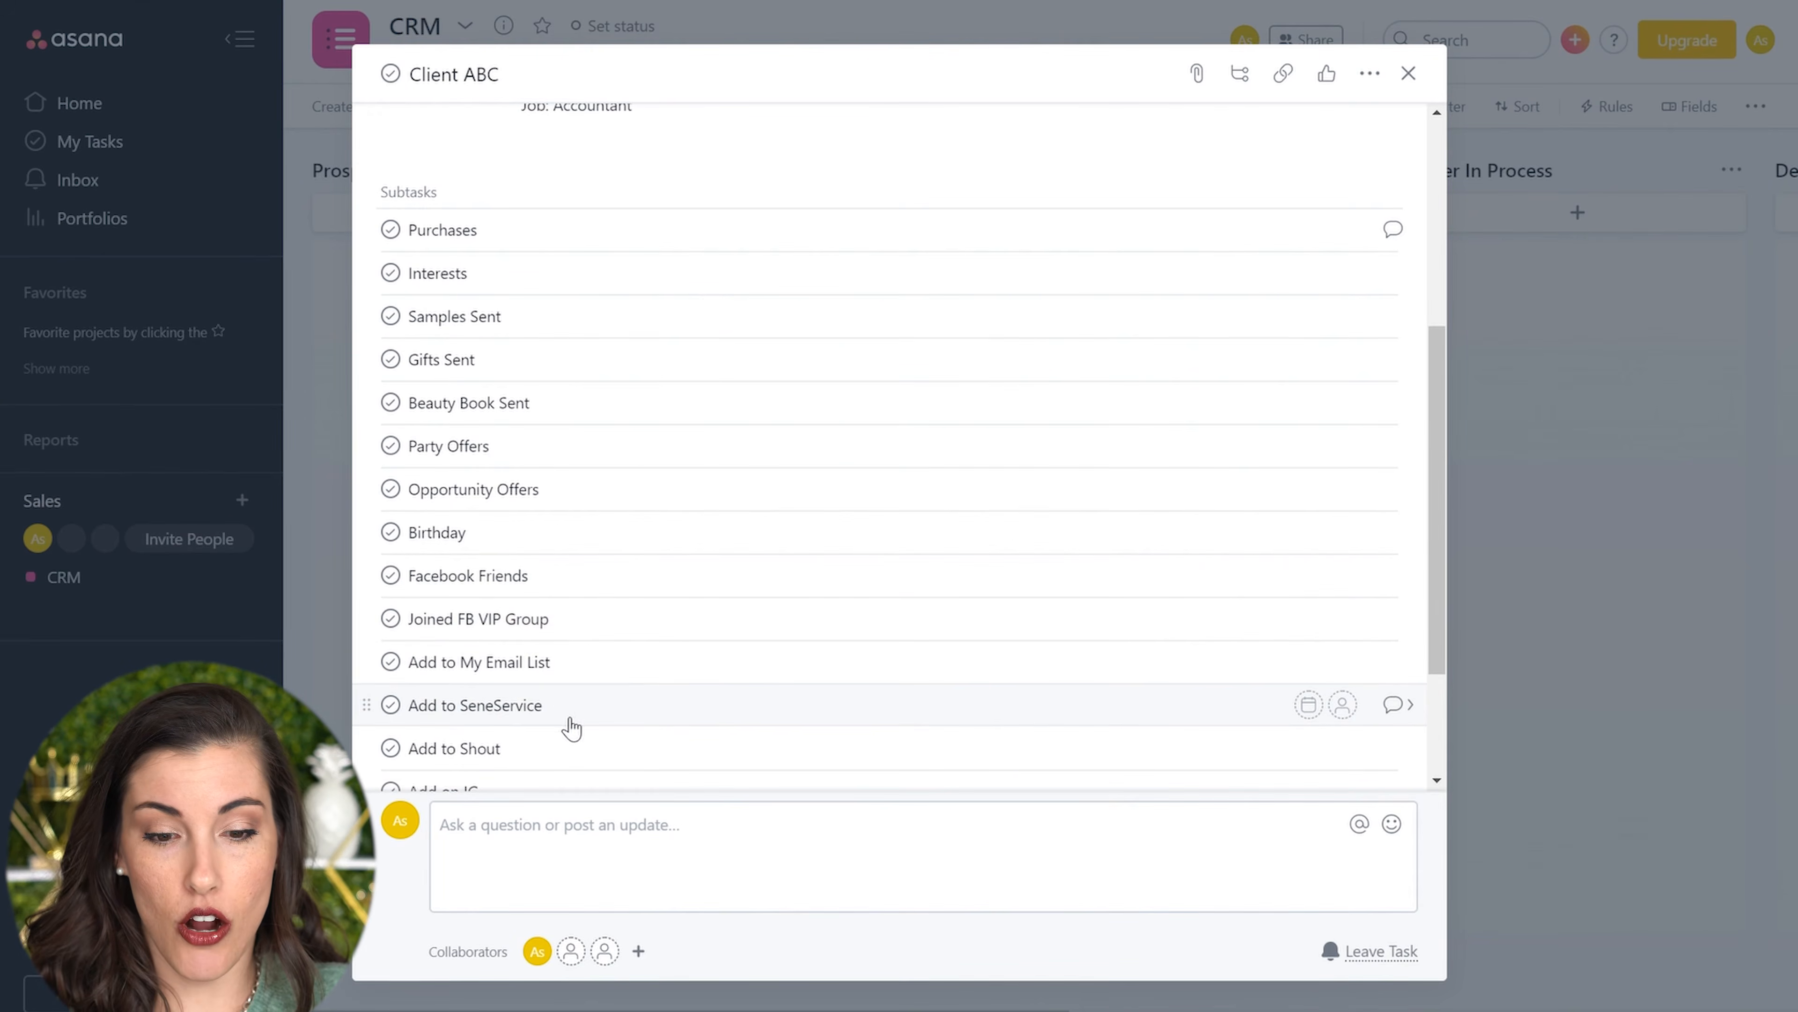
{"action": "scroll", "coordinate": [920, 638], "scroll_direction": "down", "scroll_amount": 3}
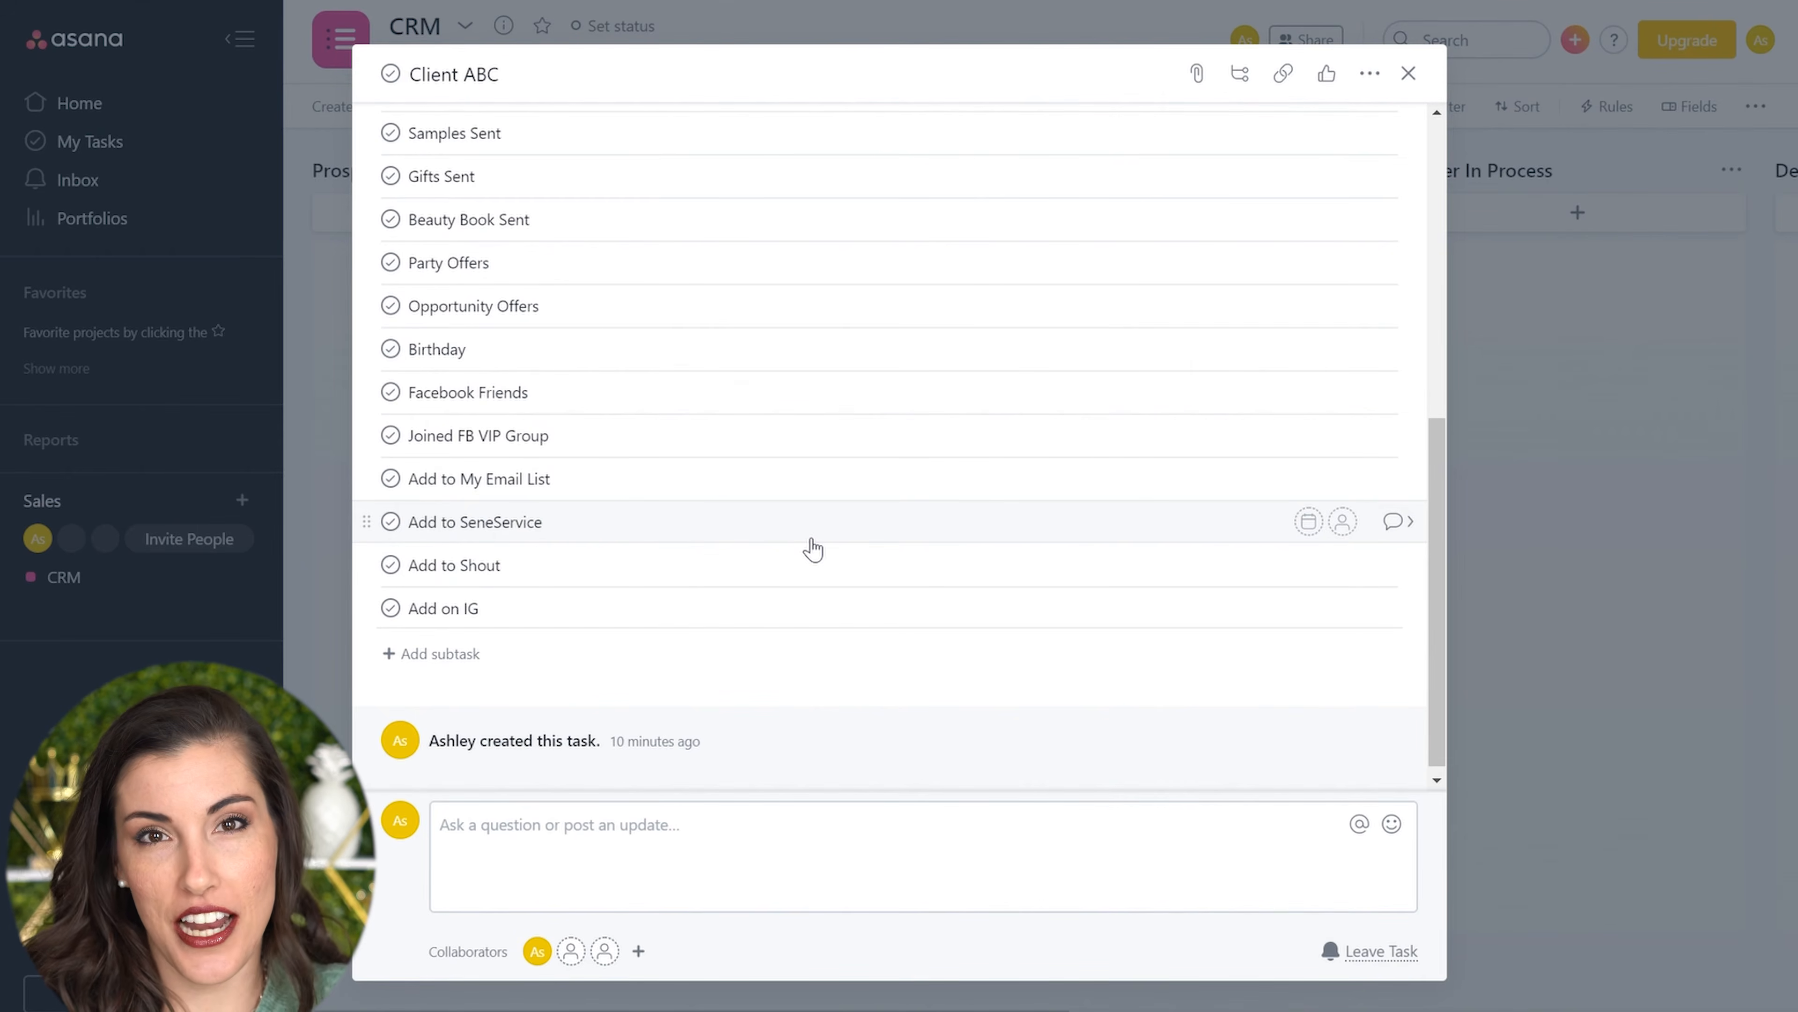
{"action": "left_click_drag", "start_coordinate": [1437, 605], "coordinate": [1454, 244]}
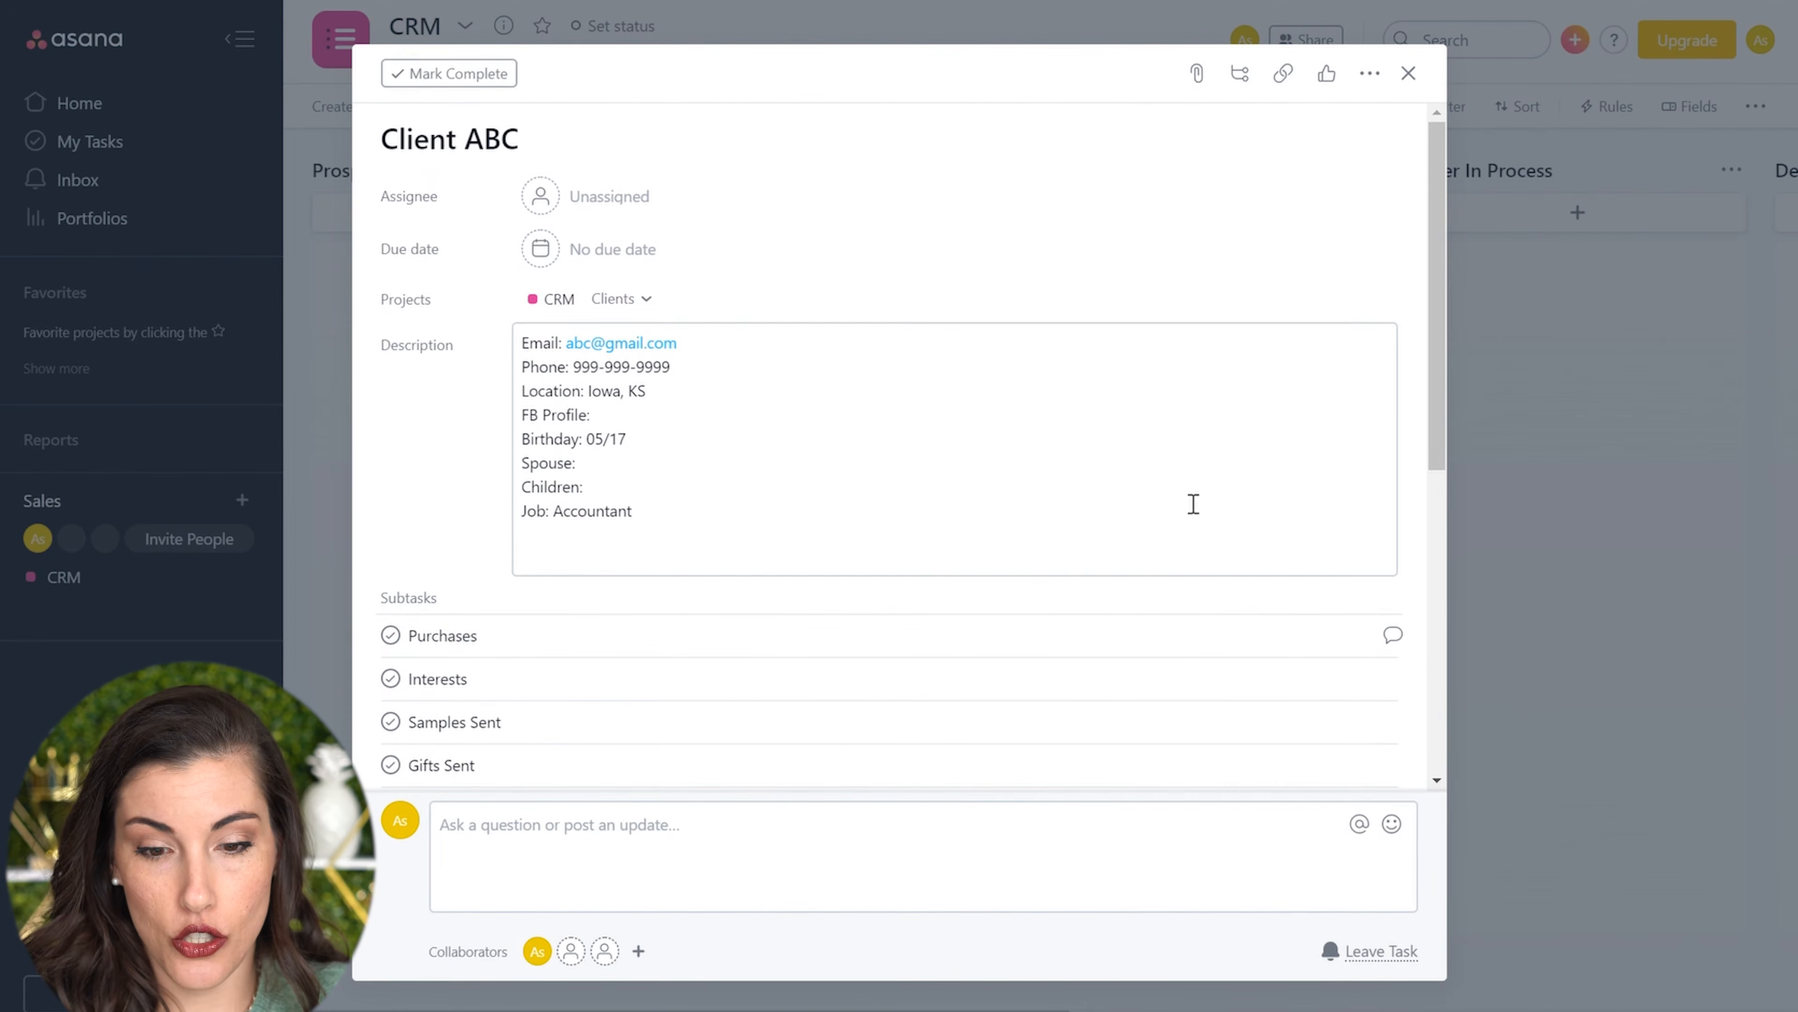
Step: Open Client ABC's Purchases subtask and read through the purchase list in its description
{"action": "left_click", "coordinate": [1411, 650]}
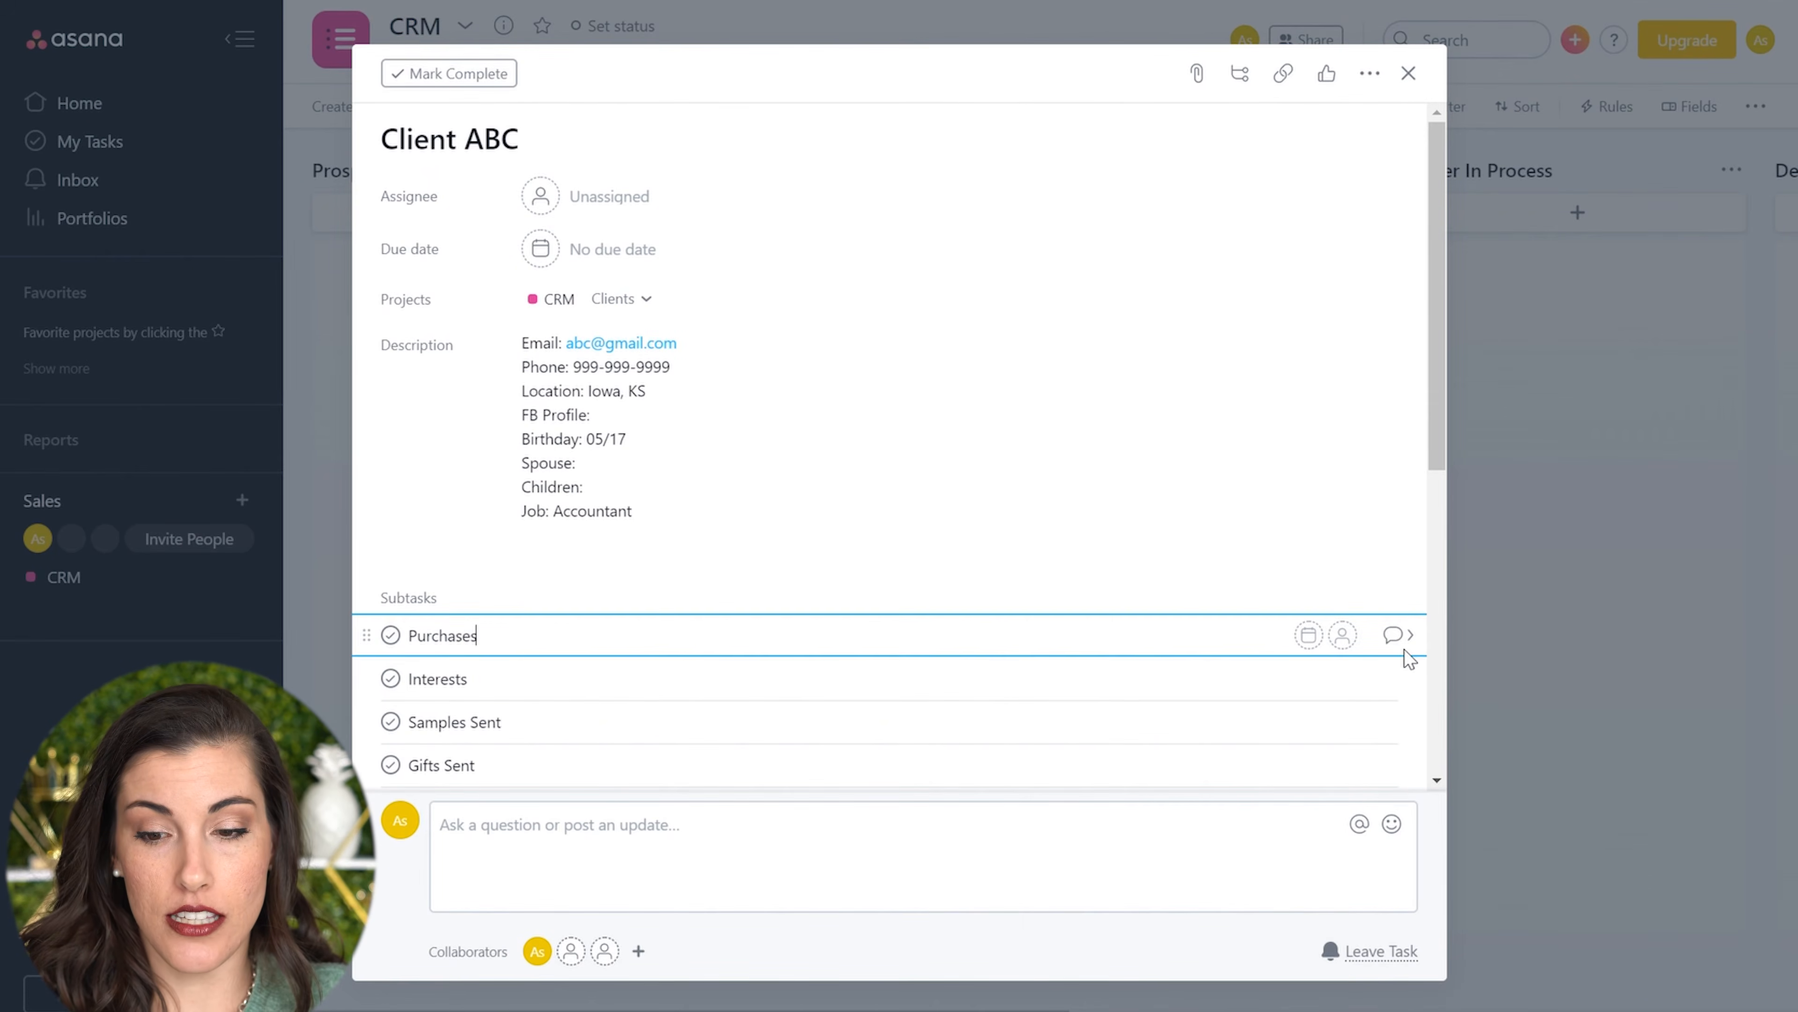
{"action": "left_click", "coordinate": [1402, 635]}
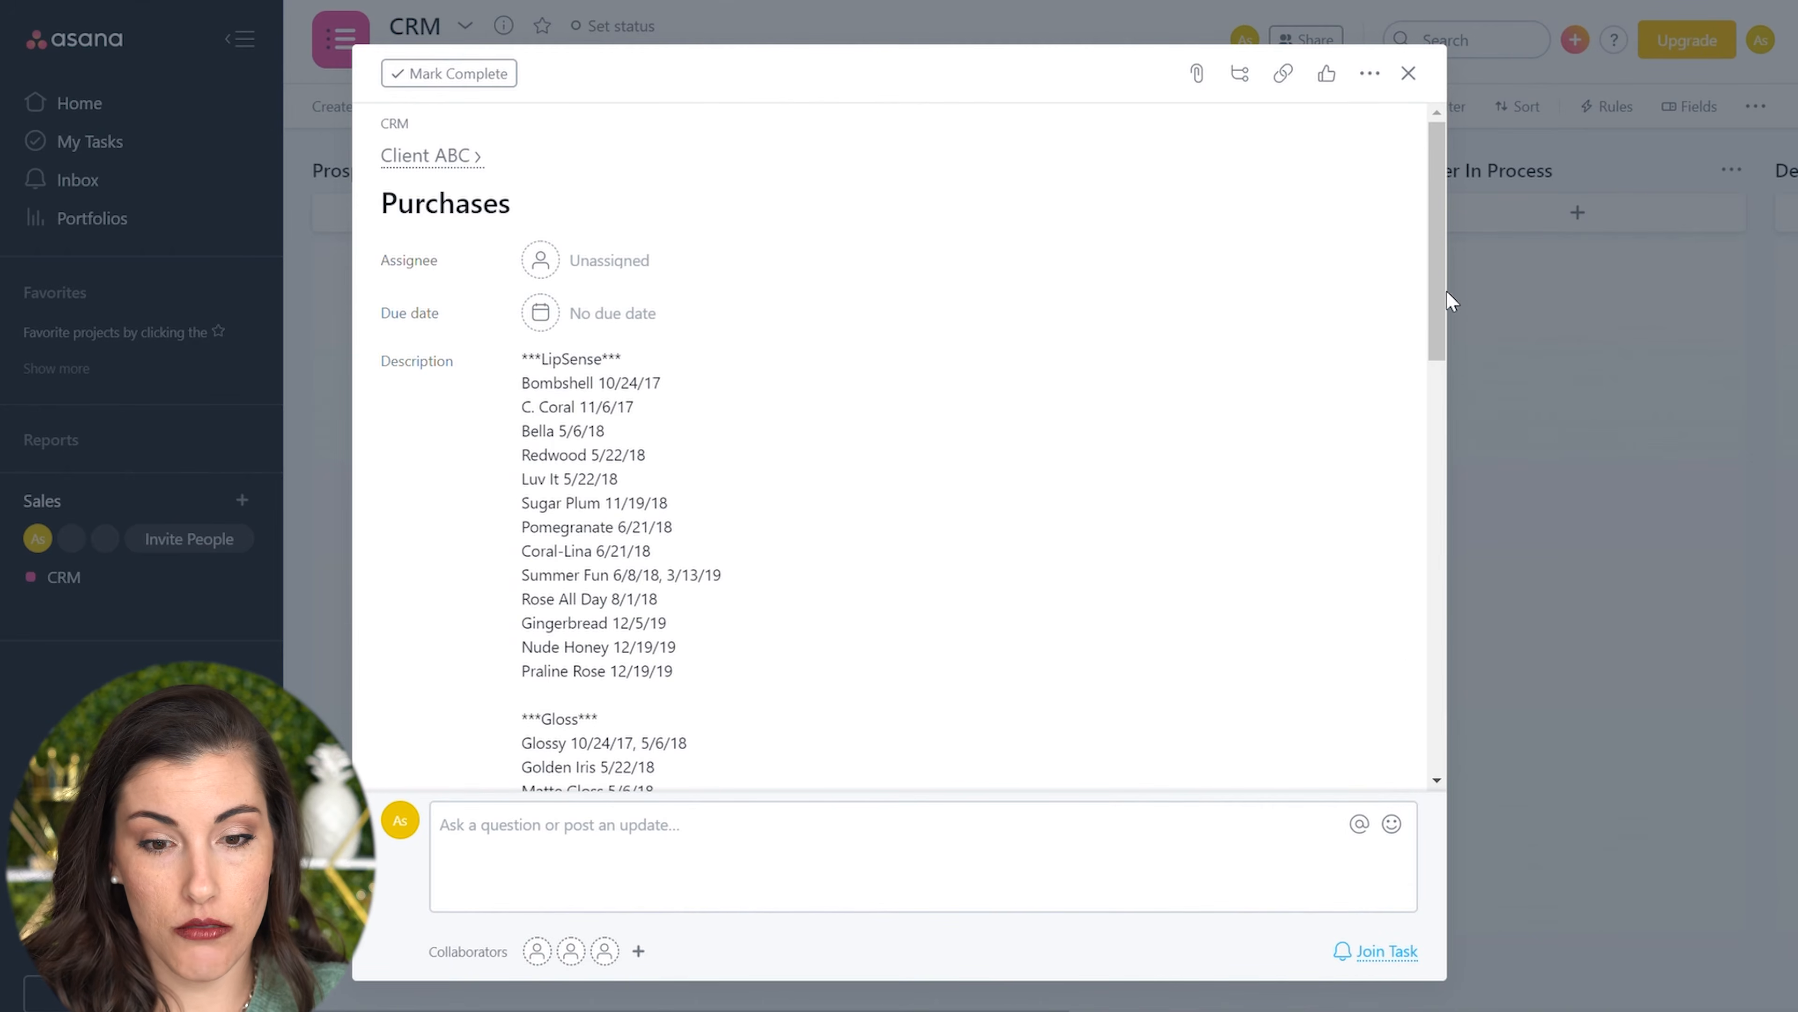
{"action": "scroll", "coordinate": [812, 332], "scroll_direction": "down", "scroll_amount": 5}
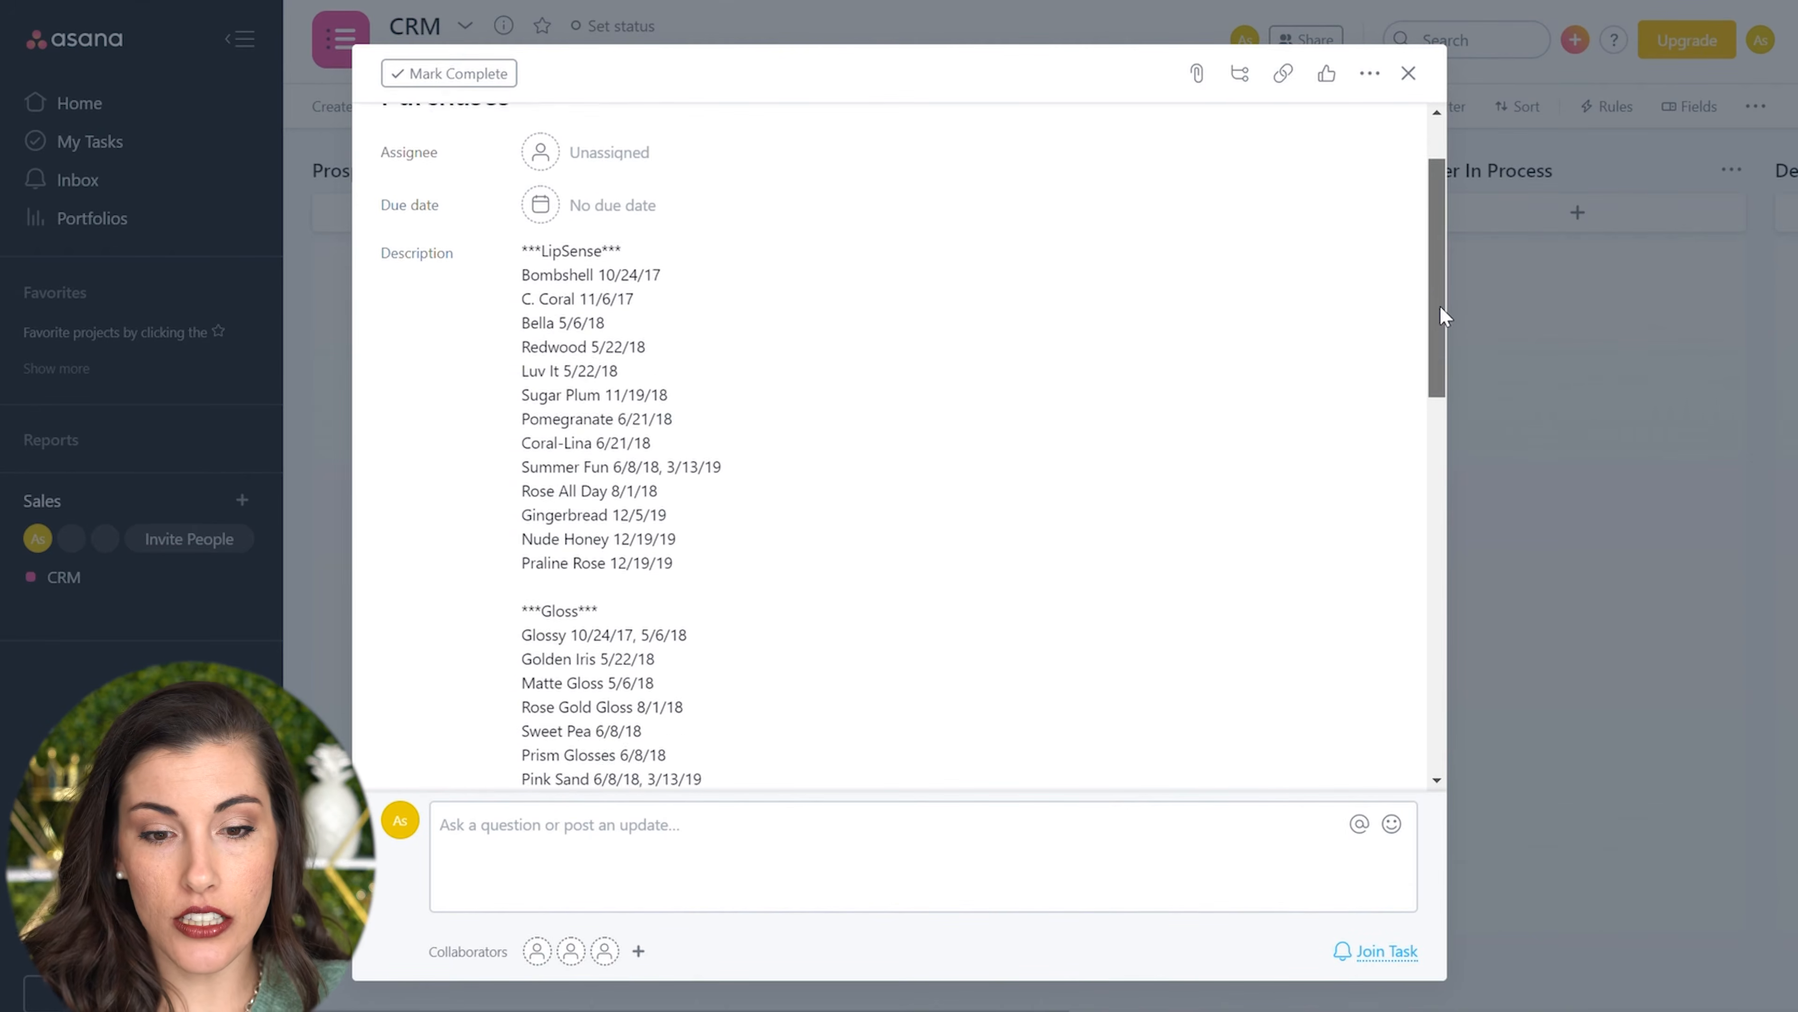
{"action": "left_click_drag", "start_coordinate": [1437, 320], "coordinate": [1433, 610]}
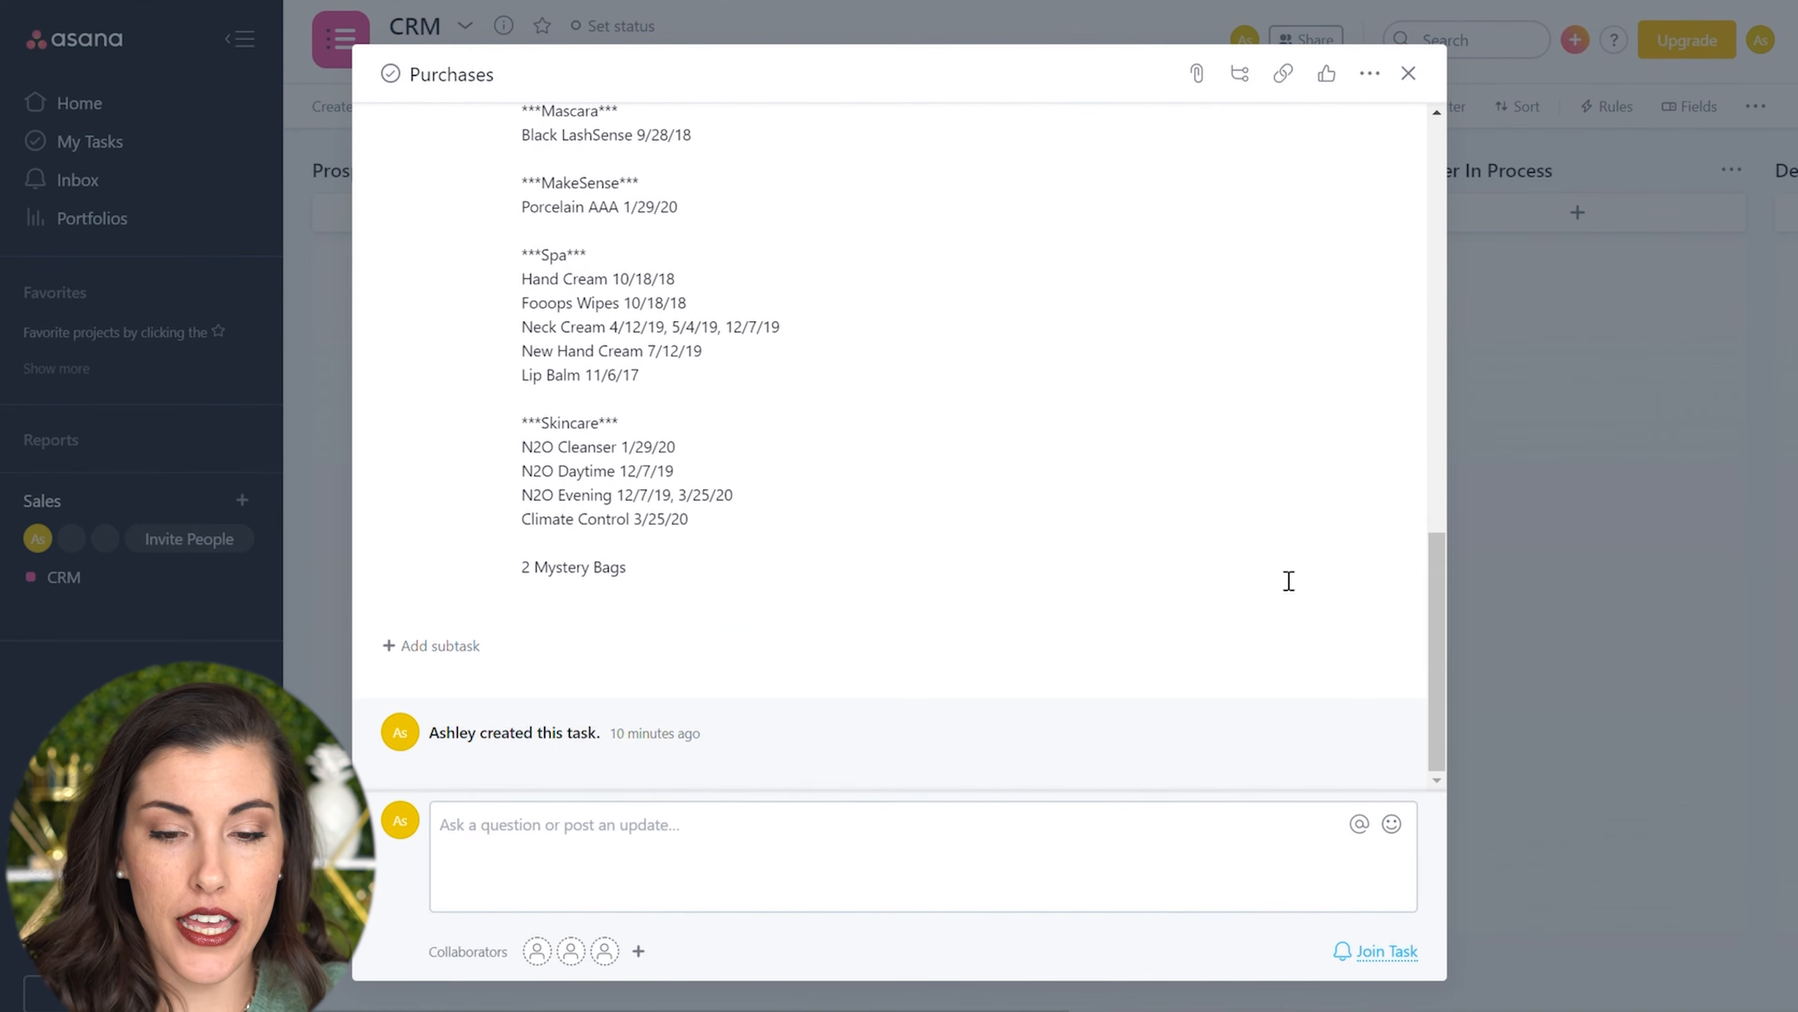
Step: Move the entire purchase list out of the Purchases description and post it as a comment on that subtask
{"action": "left_click", "coordinate": [716, 369]}
{"action": "key", "text": "ctrl+a"}
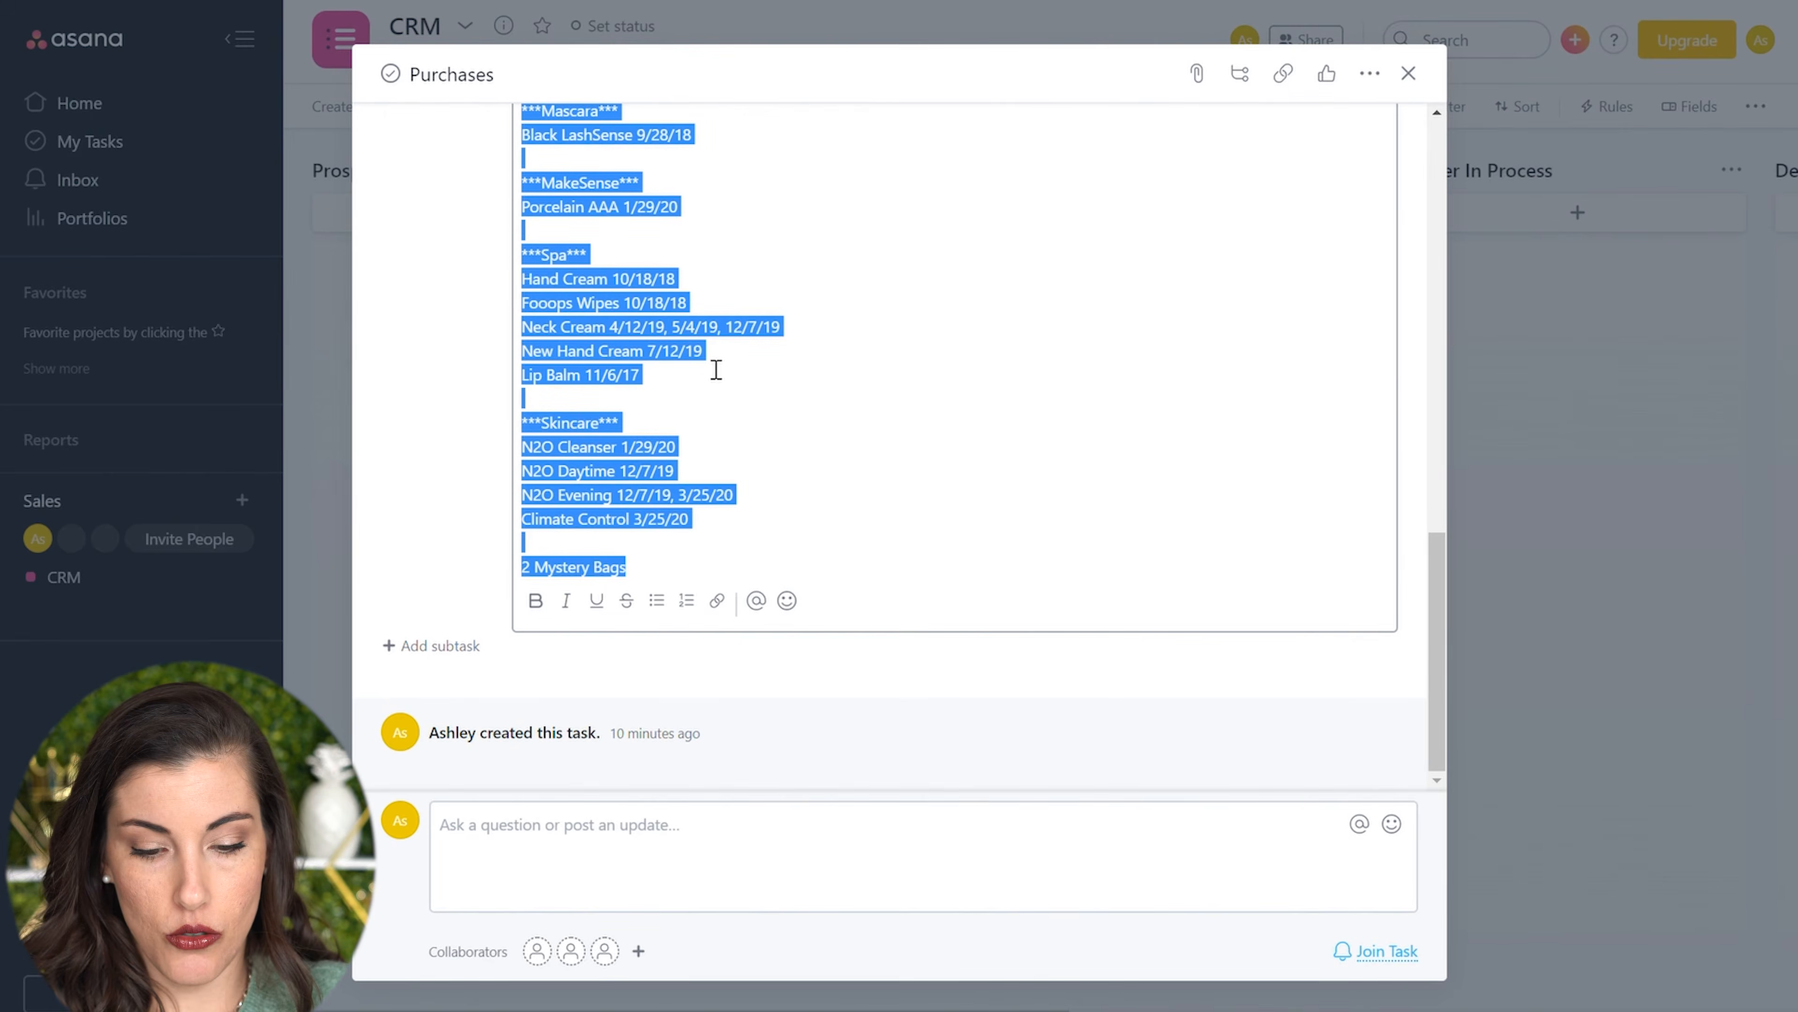
{"action": "key", "text": "BackSpace"}
{"action": "left_click", "coordinate": [551, 875]}
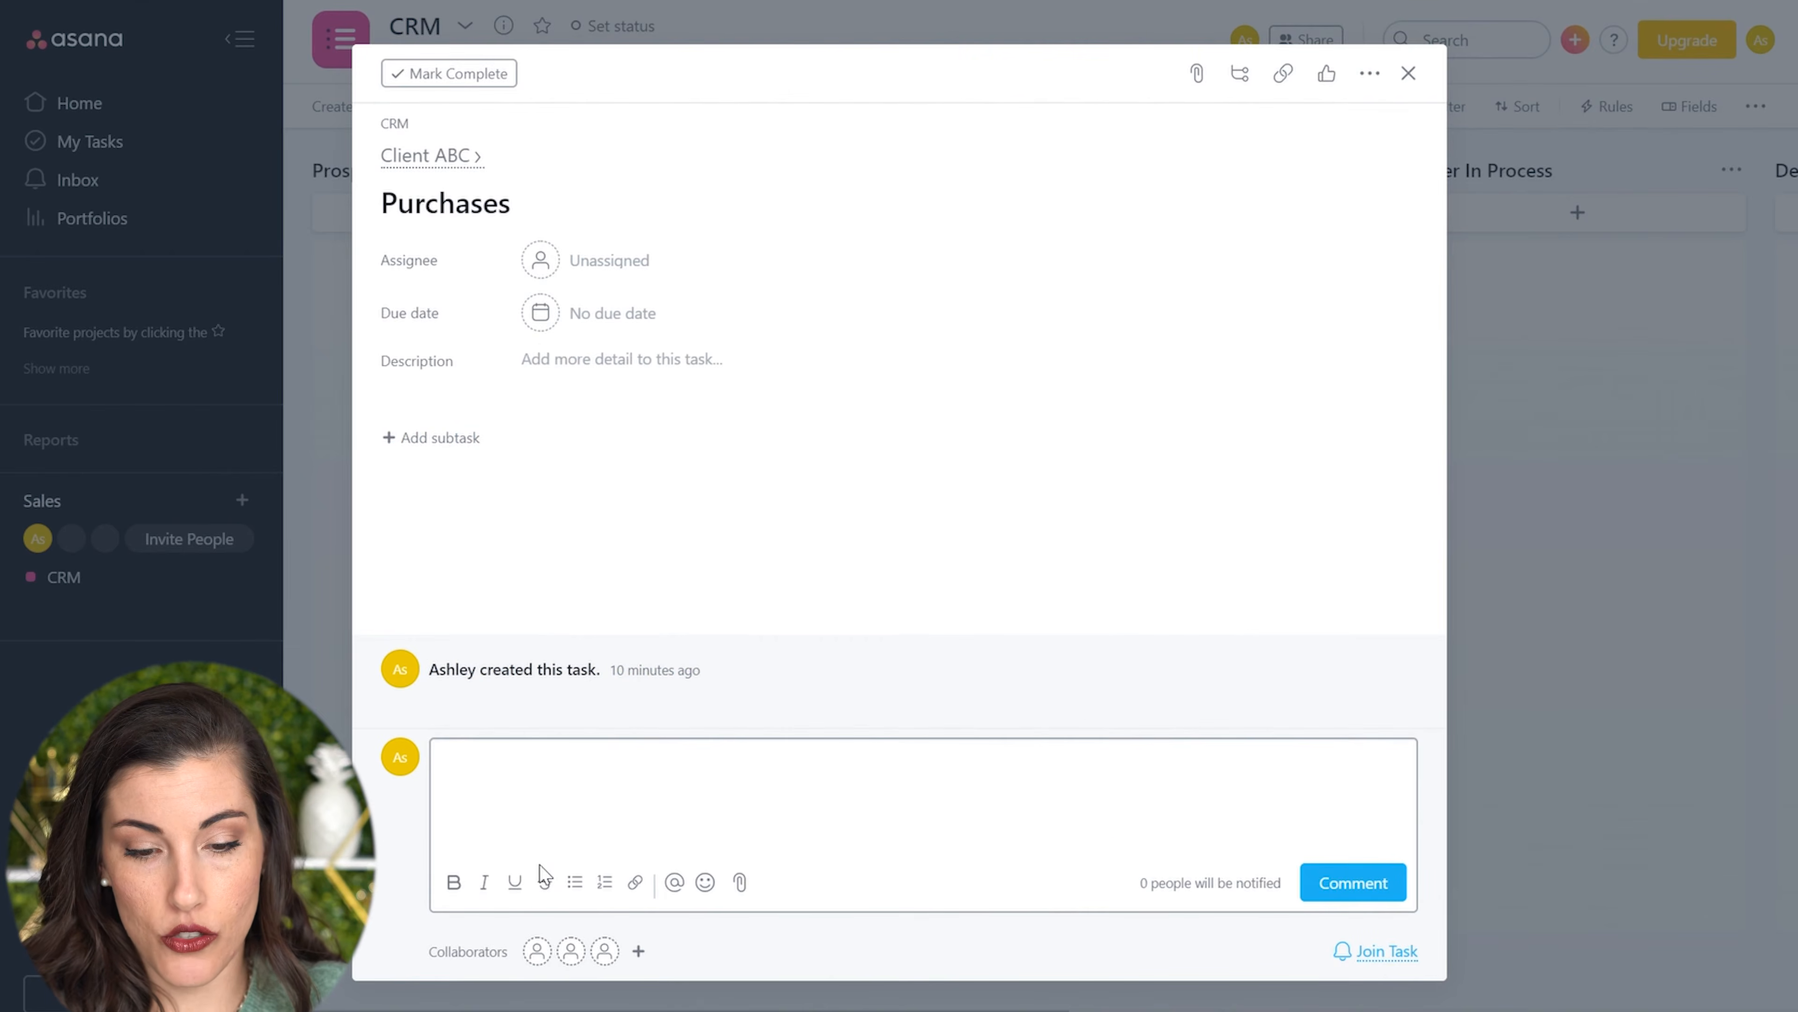
{"action": "key", "text": "ctrl+v"}
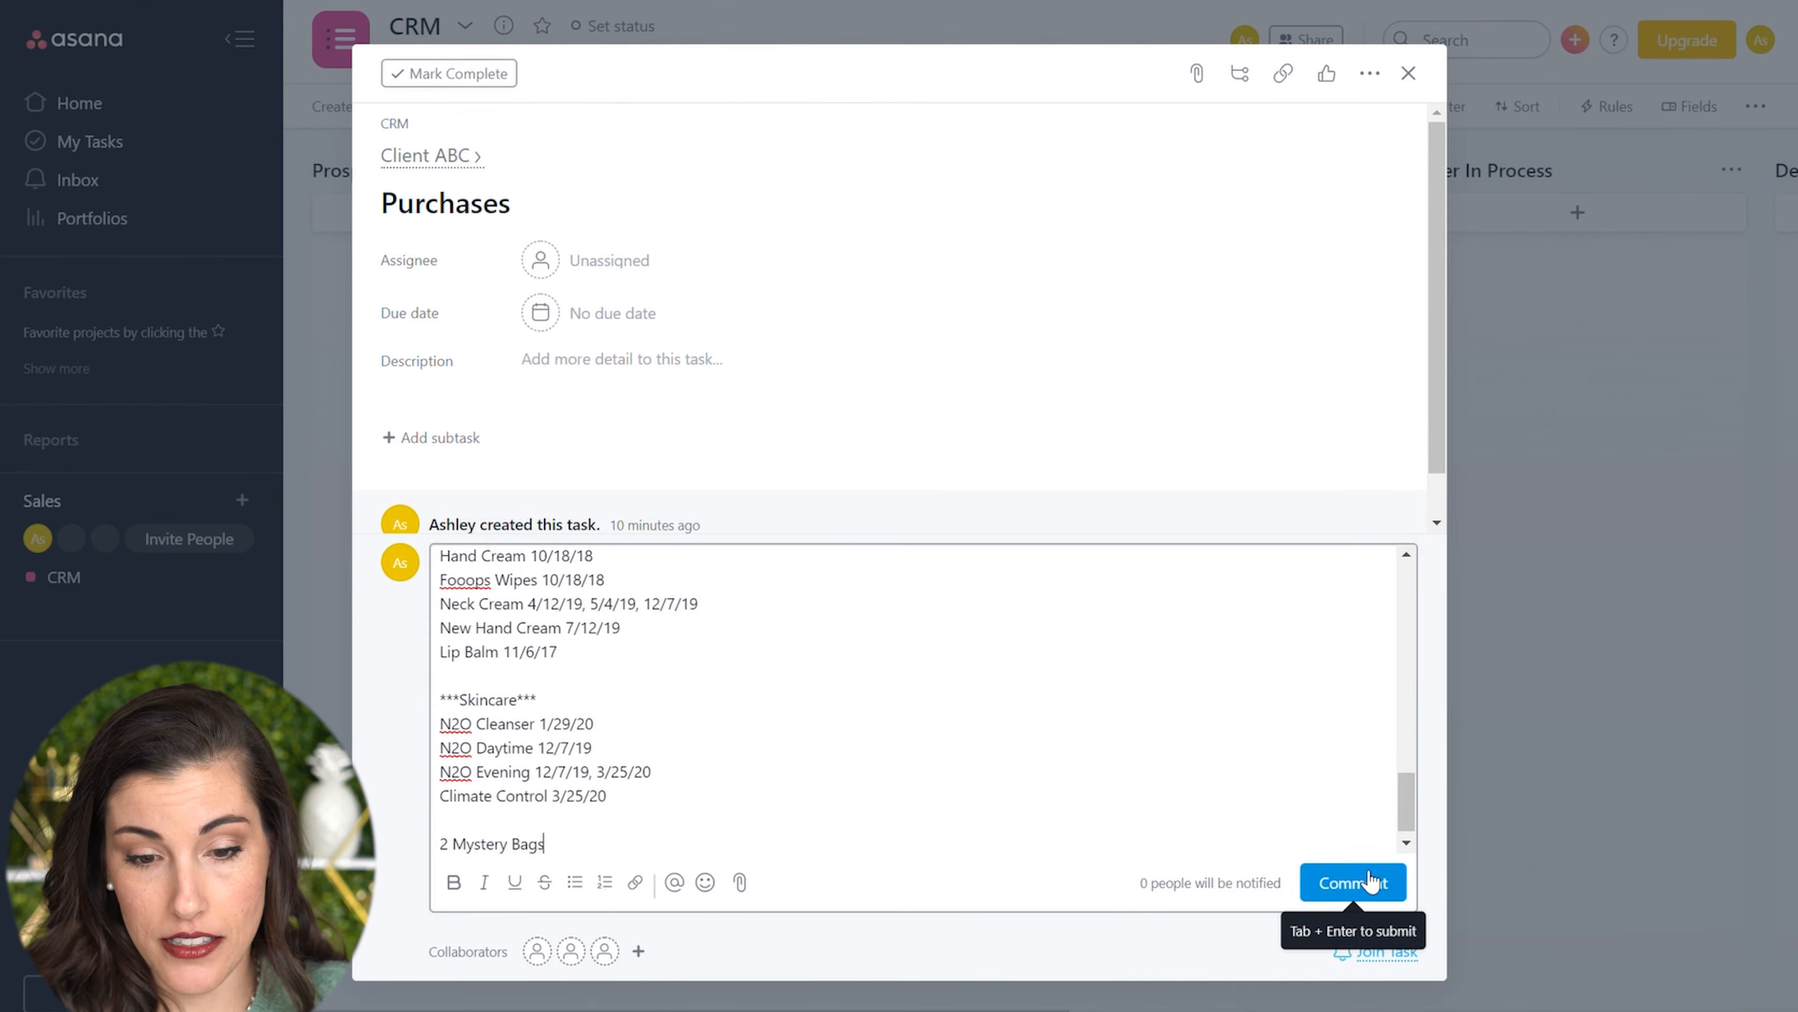
{"action": "left_click", "coordinate": [1352, 881]}
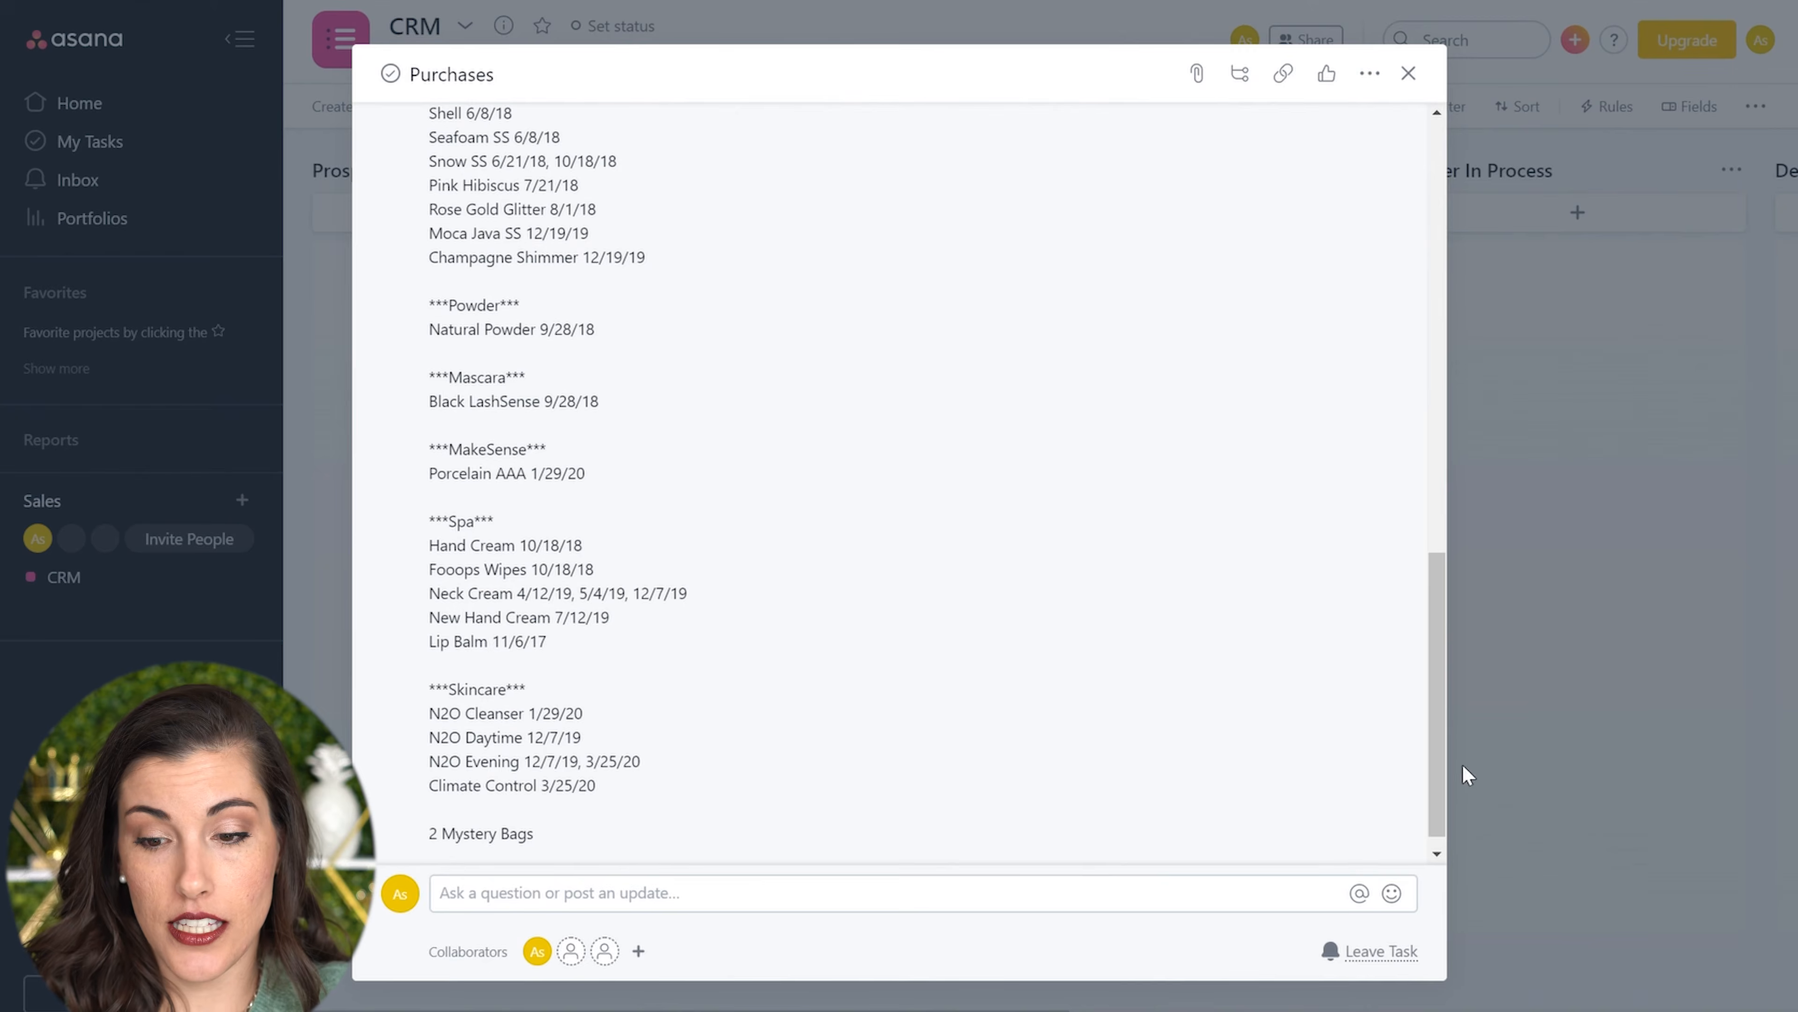
Step: Add a subtask named "Mascara refill message" under Purchases
{"action": "left_click_drag", "start_coordinate": [1436, 749], "coordinate": [1426, 290]}
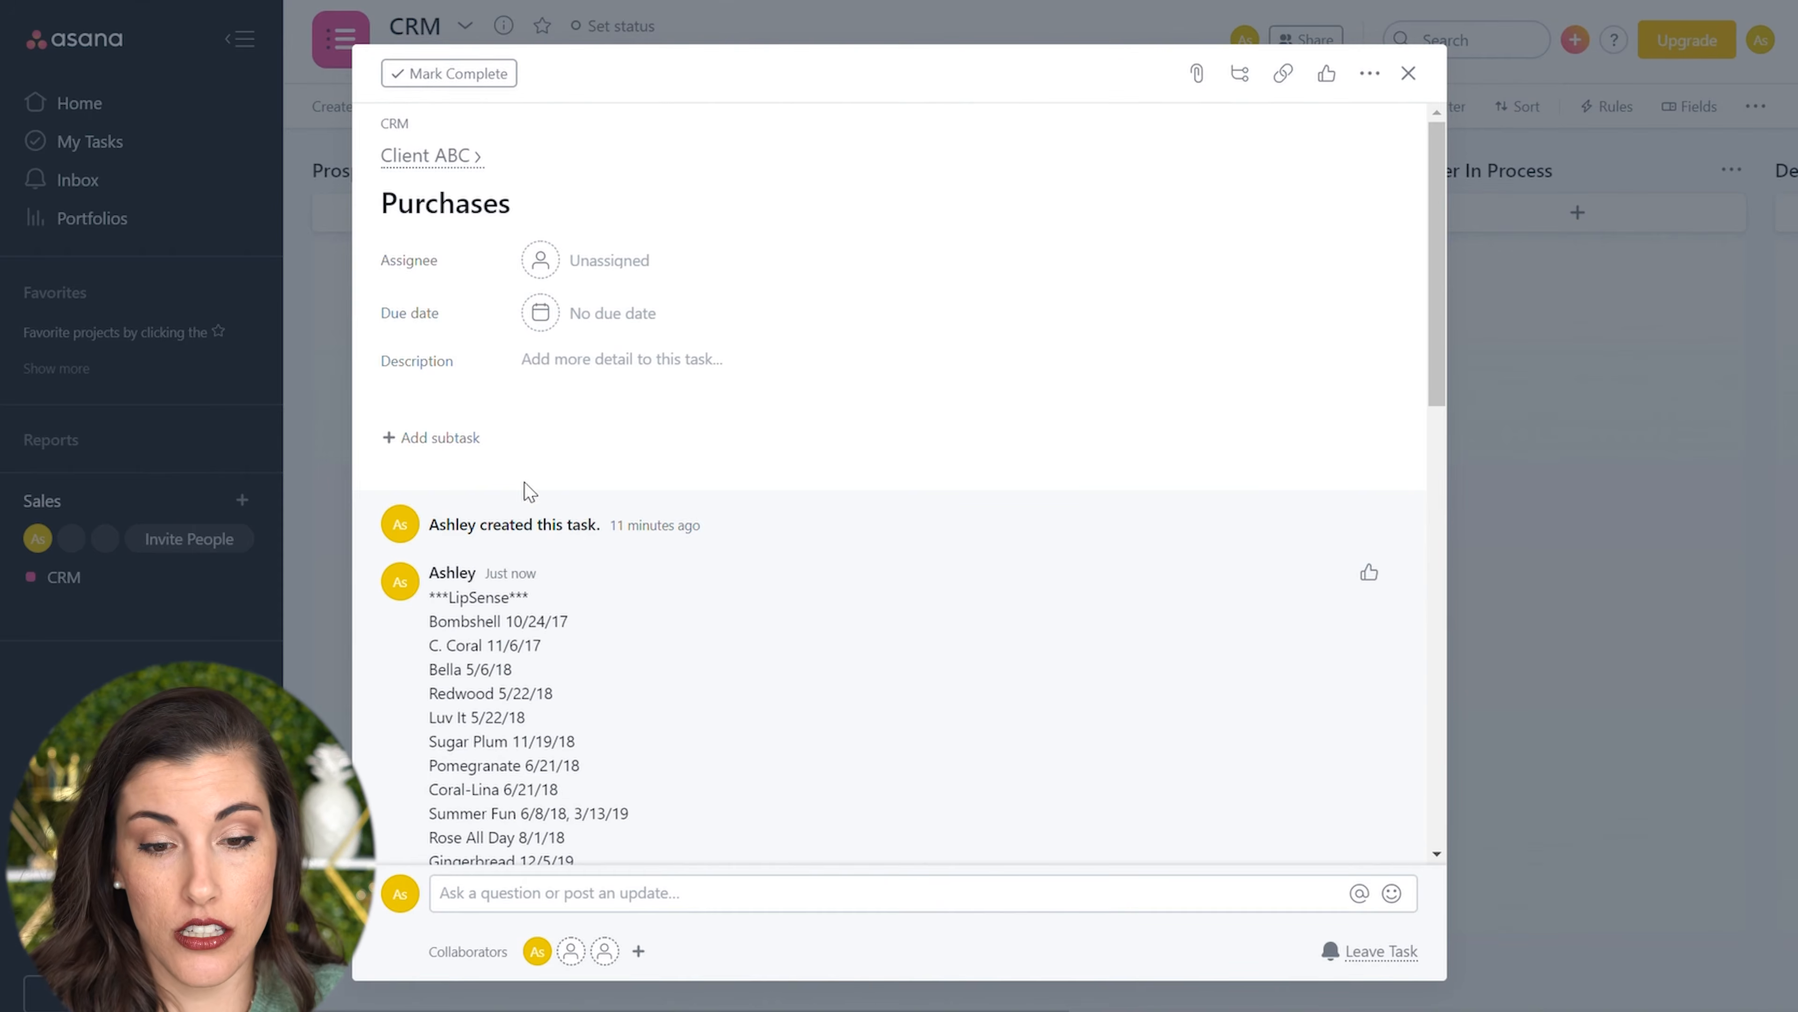
{"action": "left_click", "coordinate": [473, 439]}
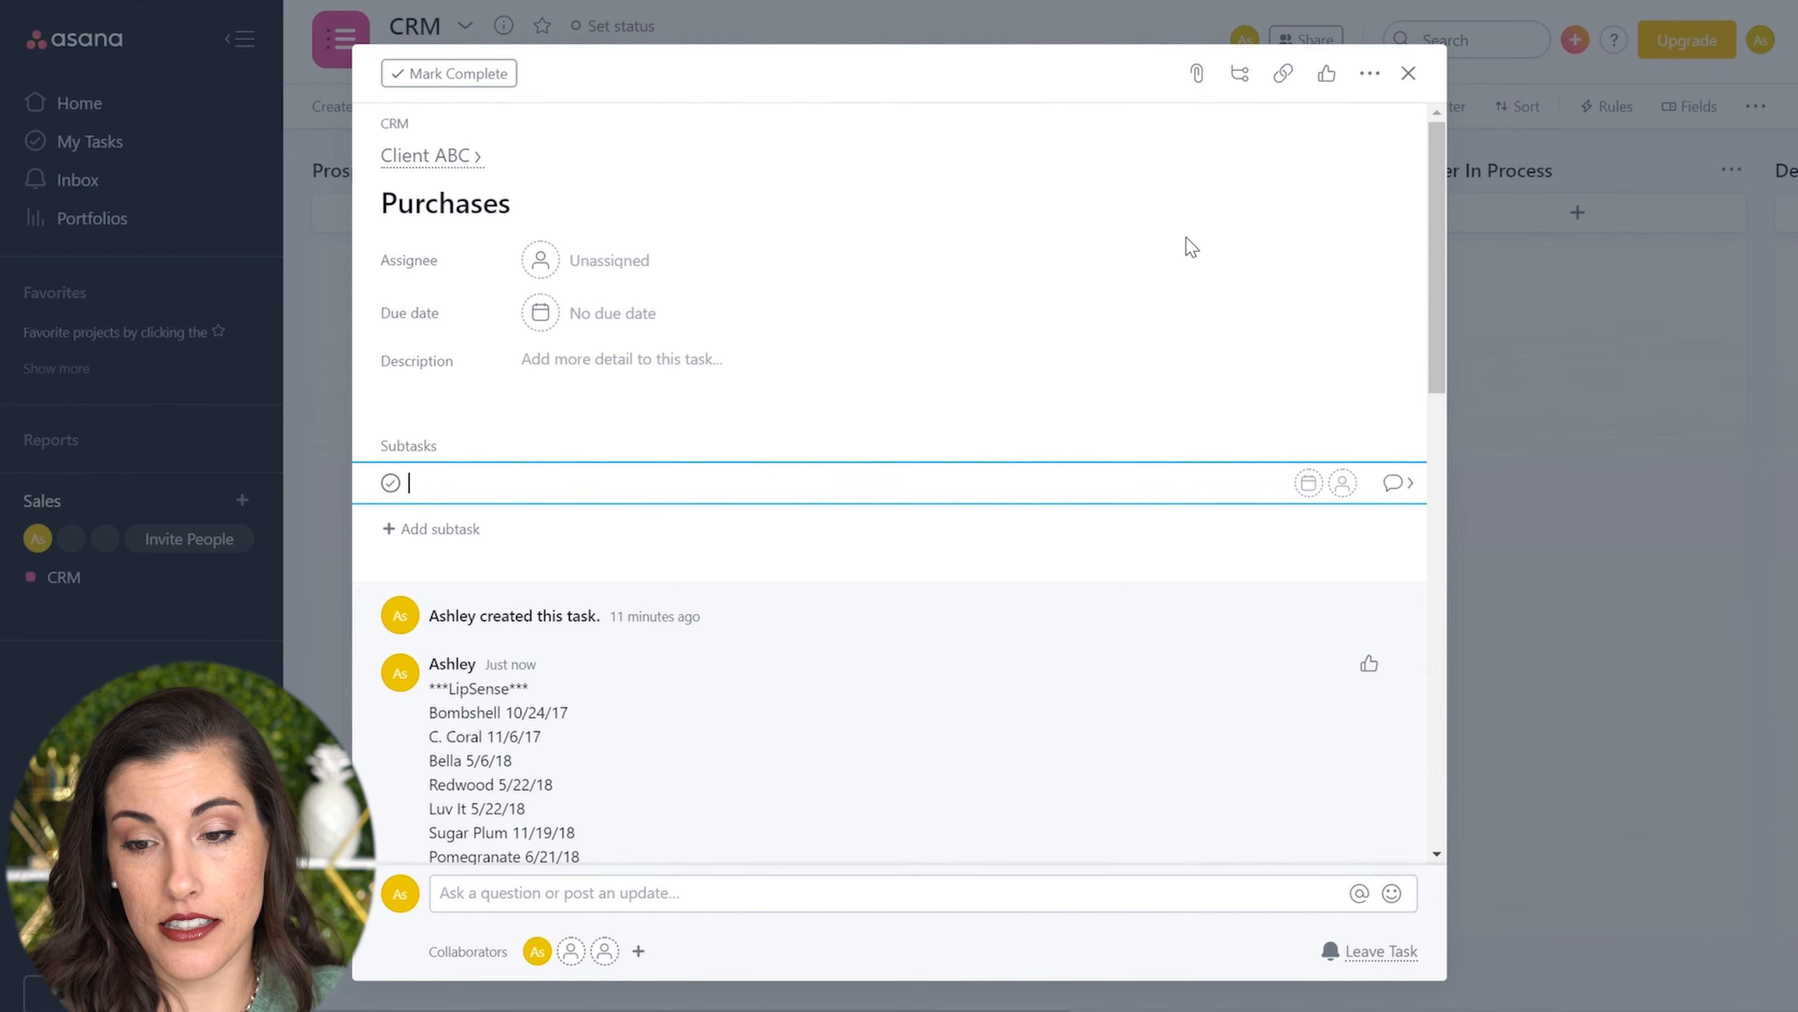
{"action": "left_click_drag", "start_coordinate": [1441, 280], "coordinate": [1437, 153]}
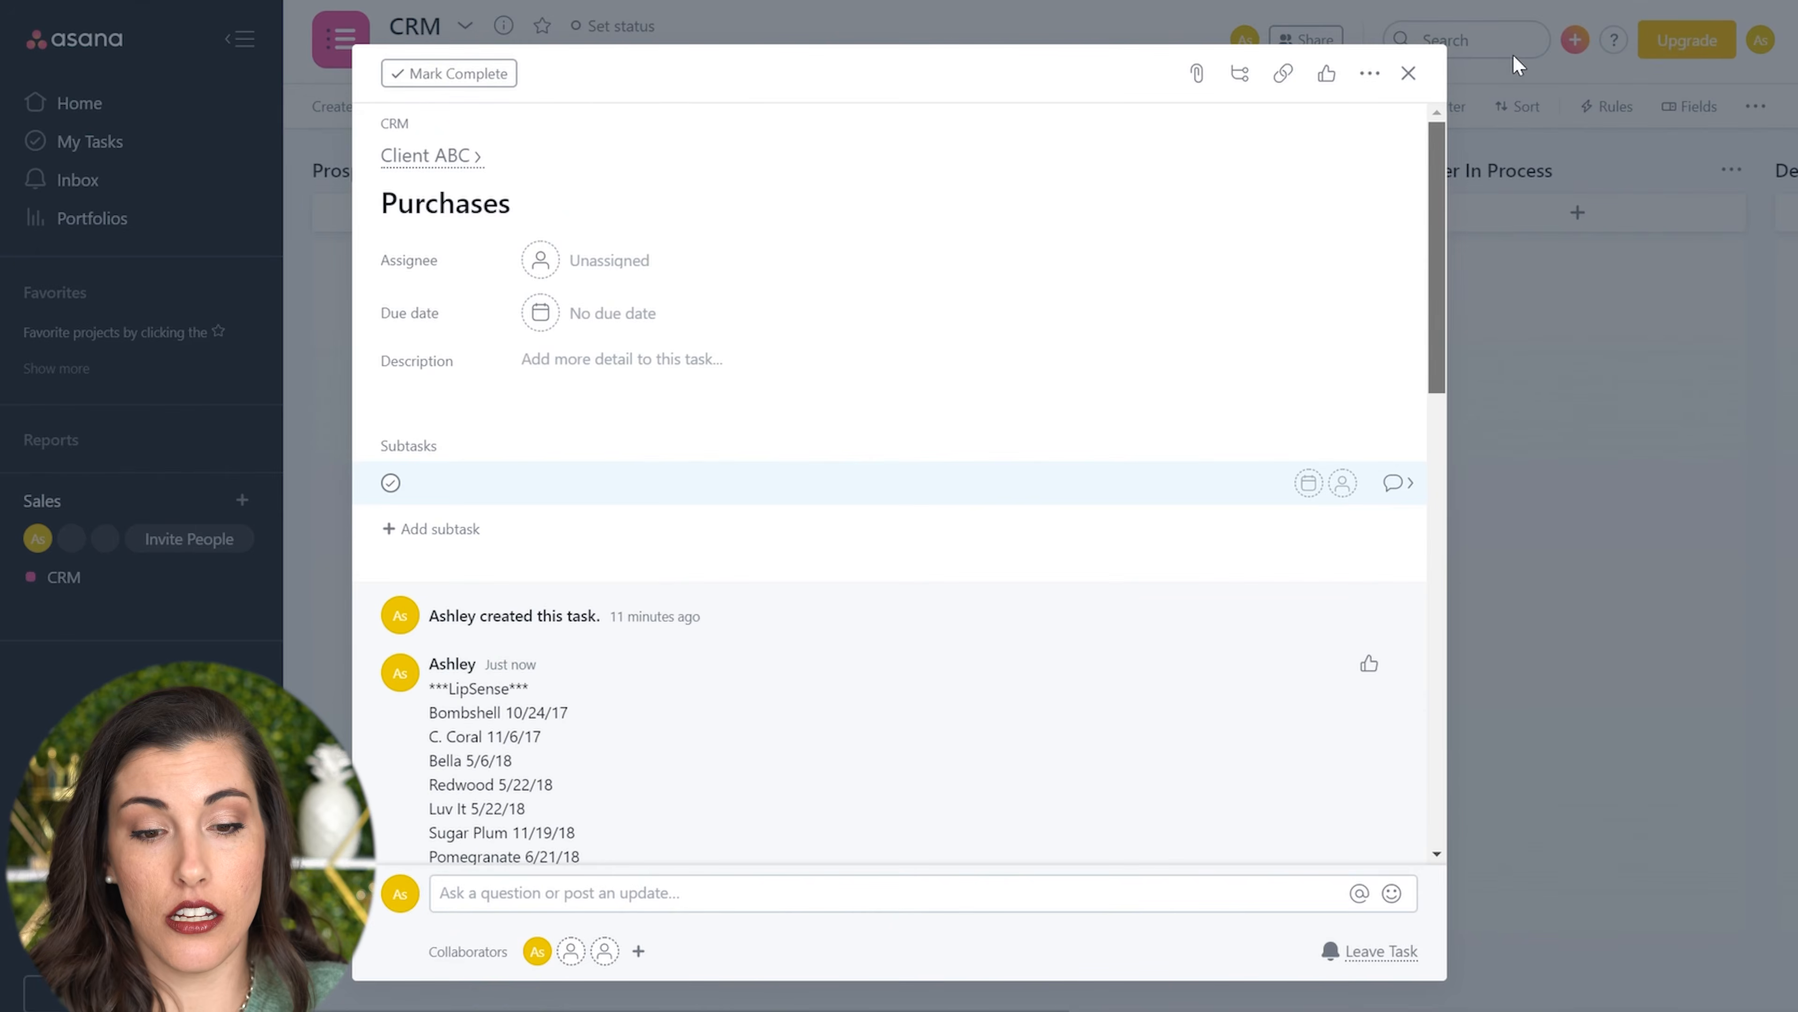
{"action": "left_click", "coordinate": [595, 489]}
{"action": "type", "text": "Ma"}
{"action": "key", "text": "BackSpace"}
{"action": "key", "text": "BackSpace"}
{"action": "type", "text": "Mascara refill"}
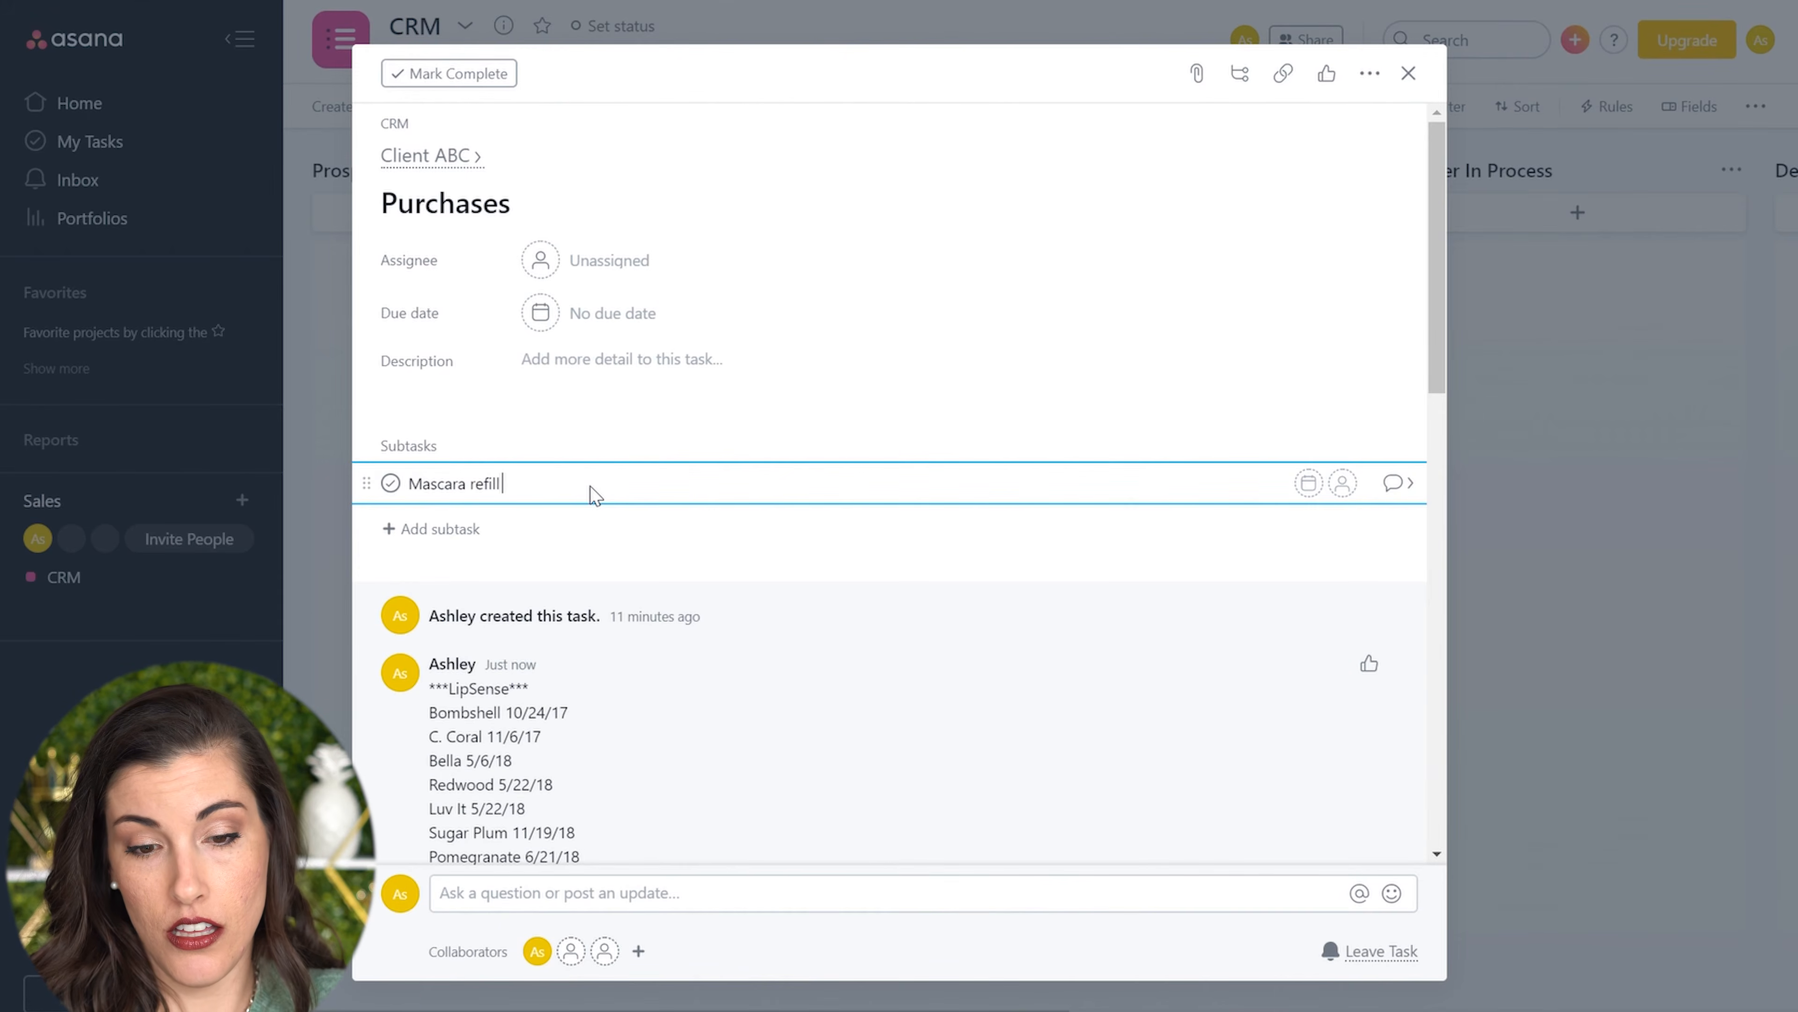
{"action": "type", "text": " message"}
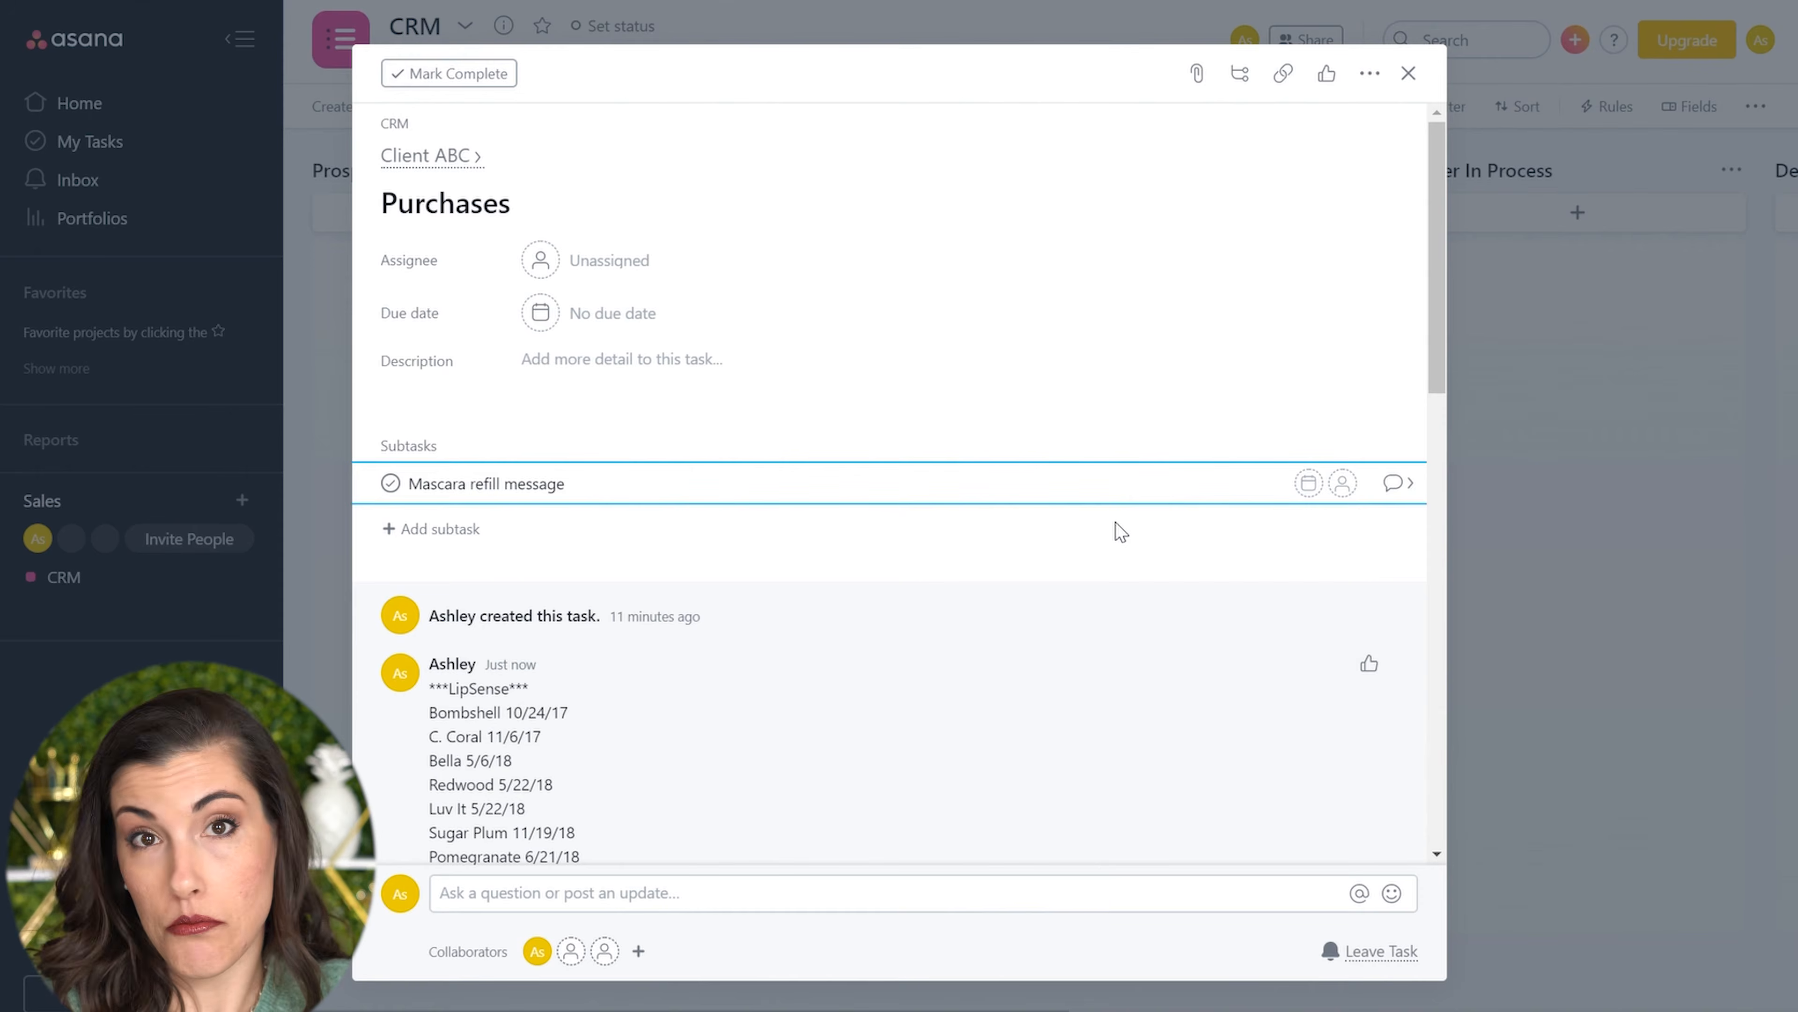
Step: Assign the Mascara refill message subtask to yourself and set its due date to tomorrow
{"action": "left_click", "coordinate": [1356, 496]}
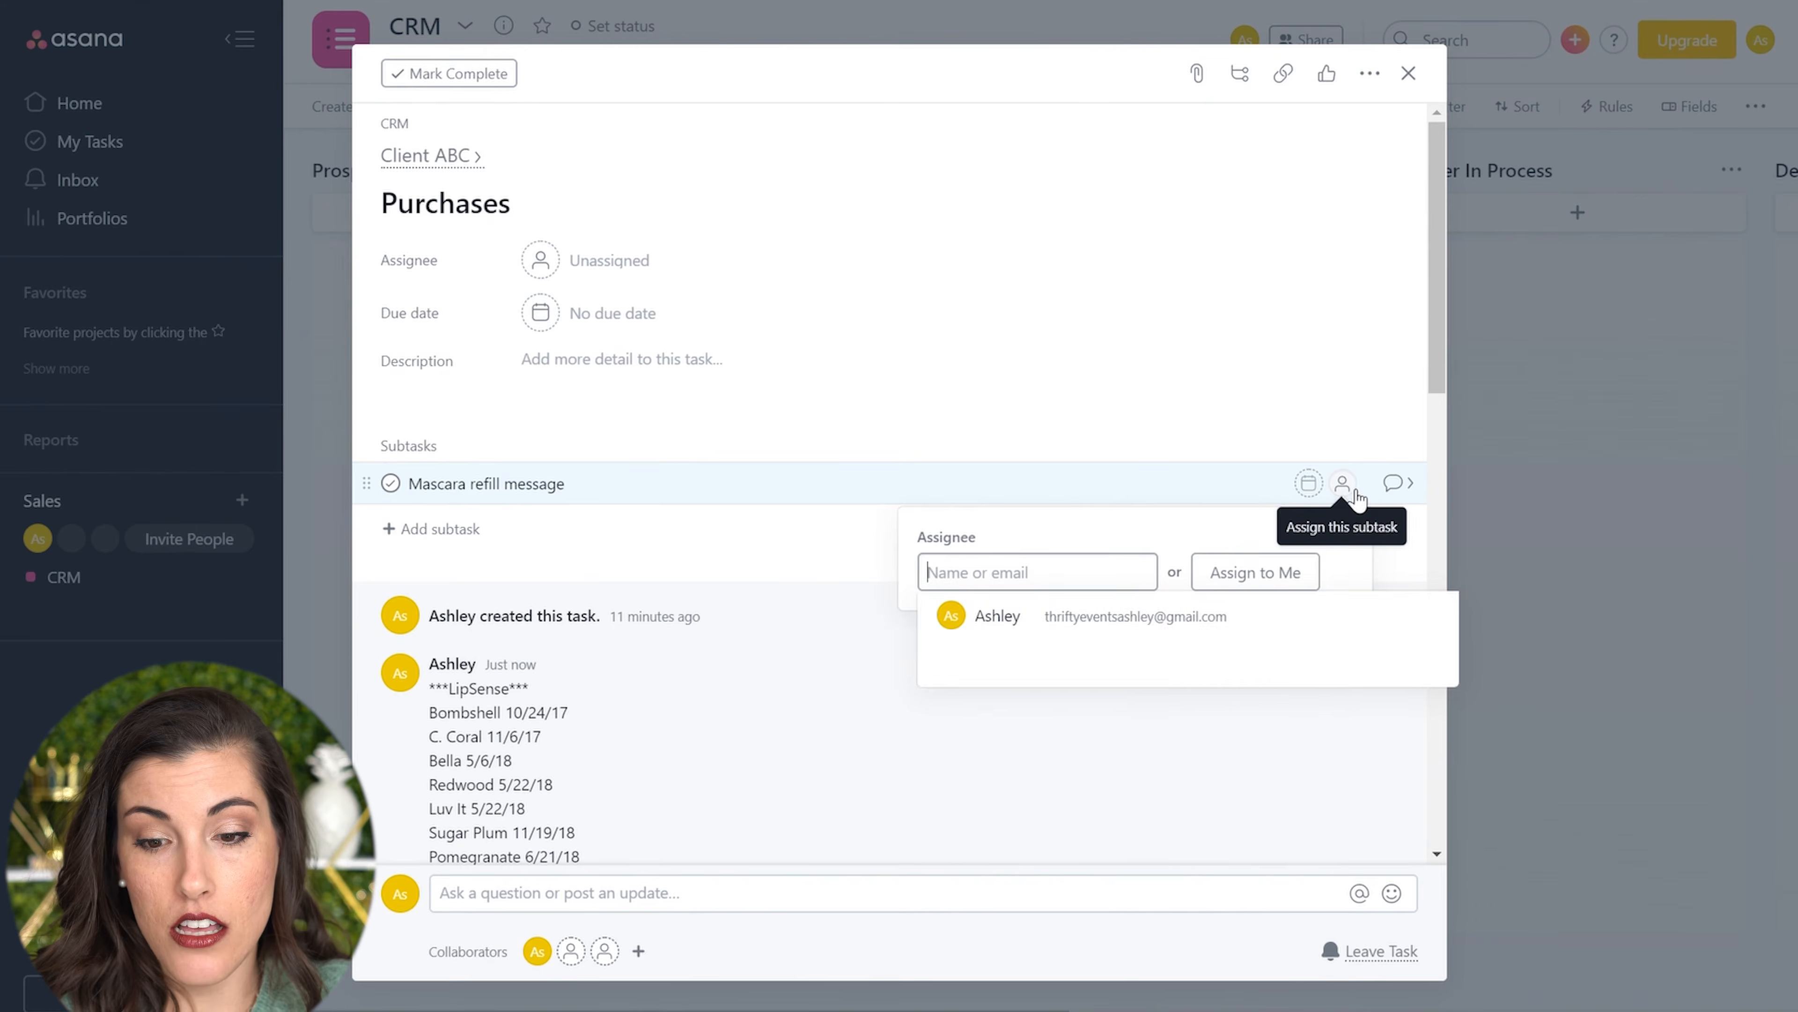
{"action": "left_click", "coordinate": [1084, 637]}
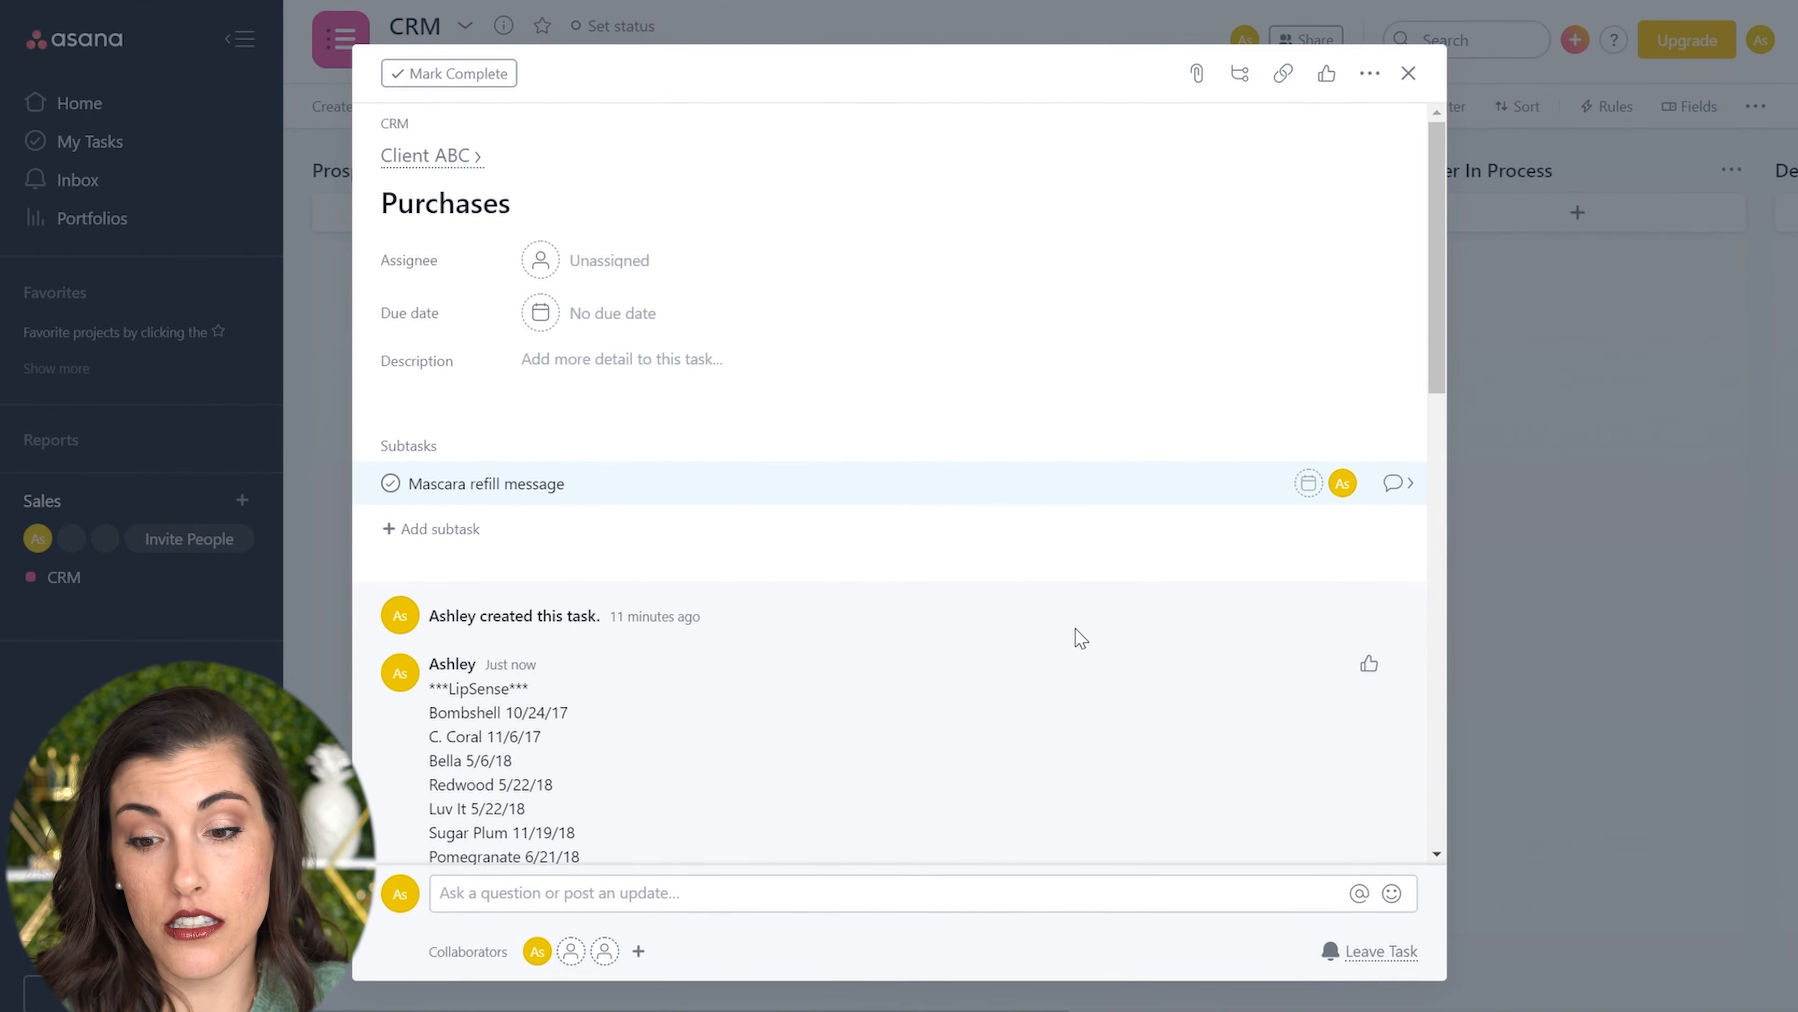
{"action": "left_click", "coordinate": [1309, 483]}
{"action": "left_click", "coordinate": [1179, 654]}
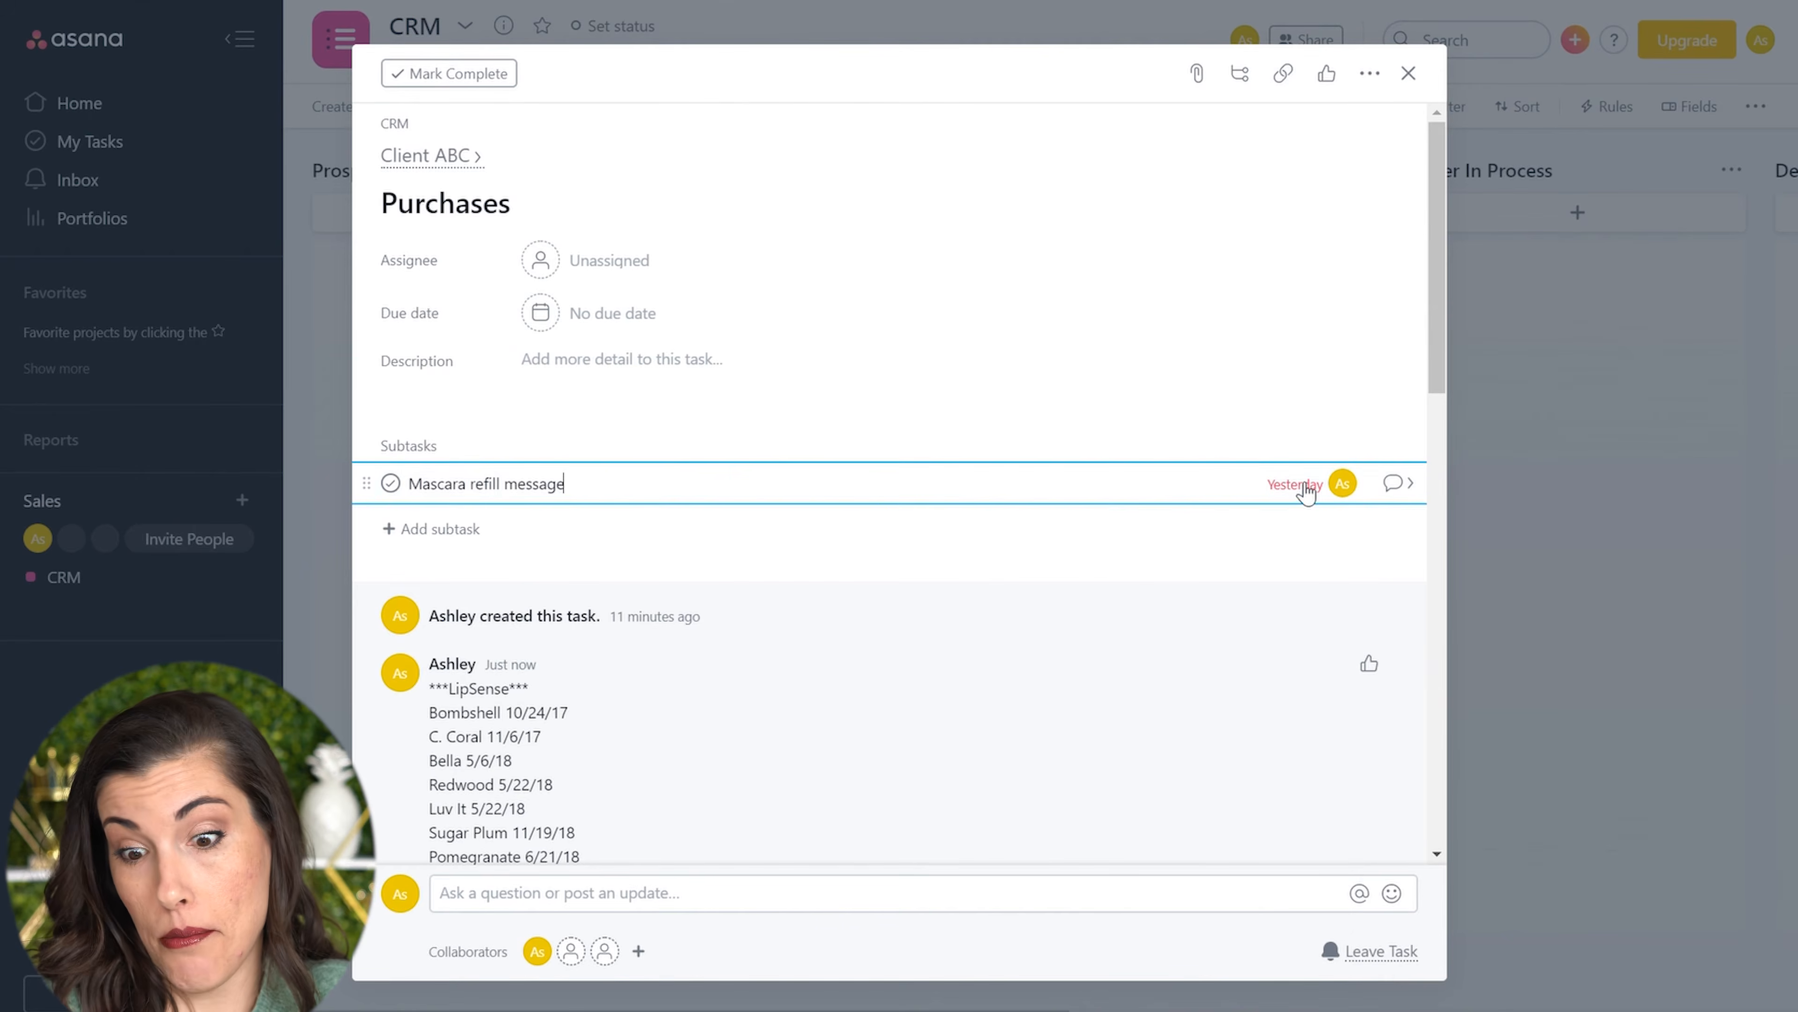
{"action": "left_click", "coordinate": [1306, 487]}
{"action": "left_click", "coordinate": [1270, 657]}
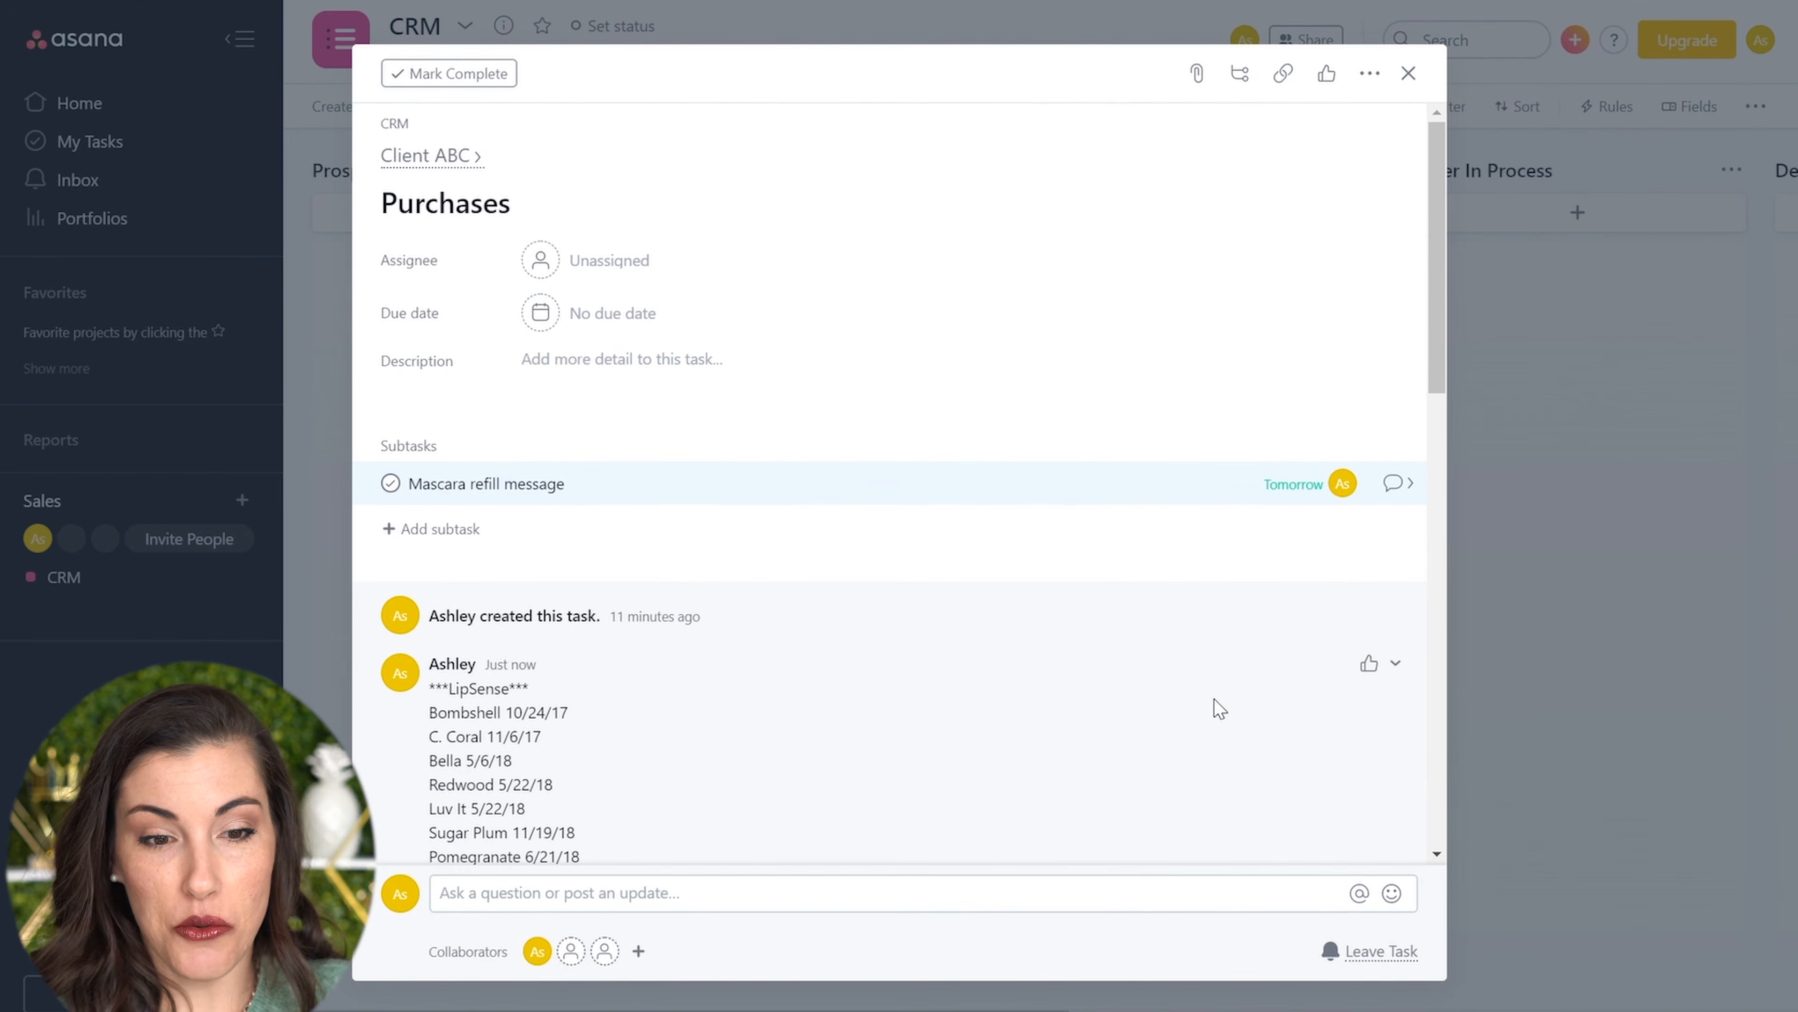
Step: Go to your own task list and move Mascara refill message from Recently assigned into the Upcoming section
{"action": "left_click", "coordinate": [139, 167]}
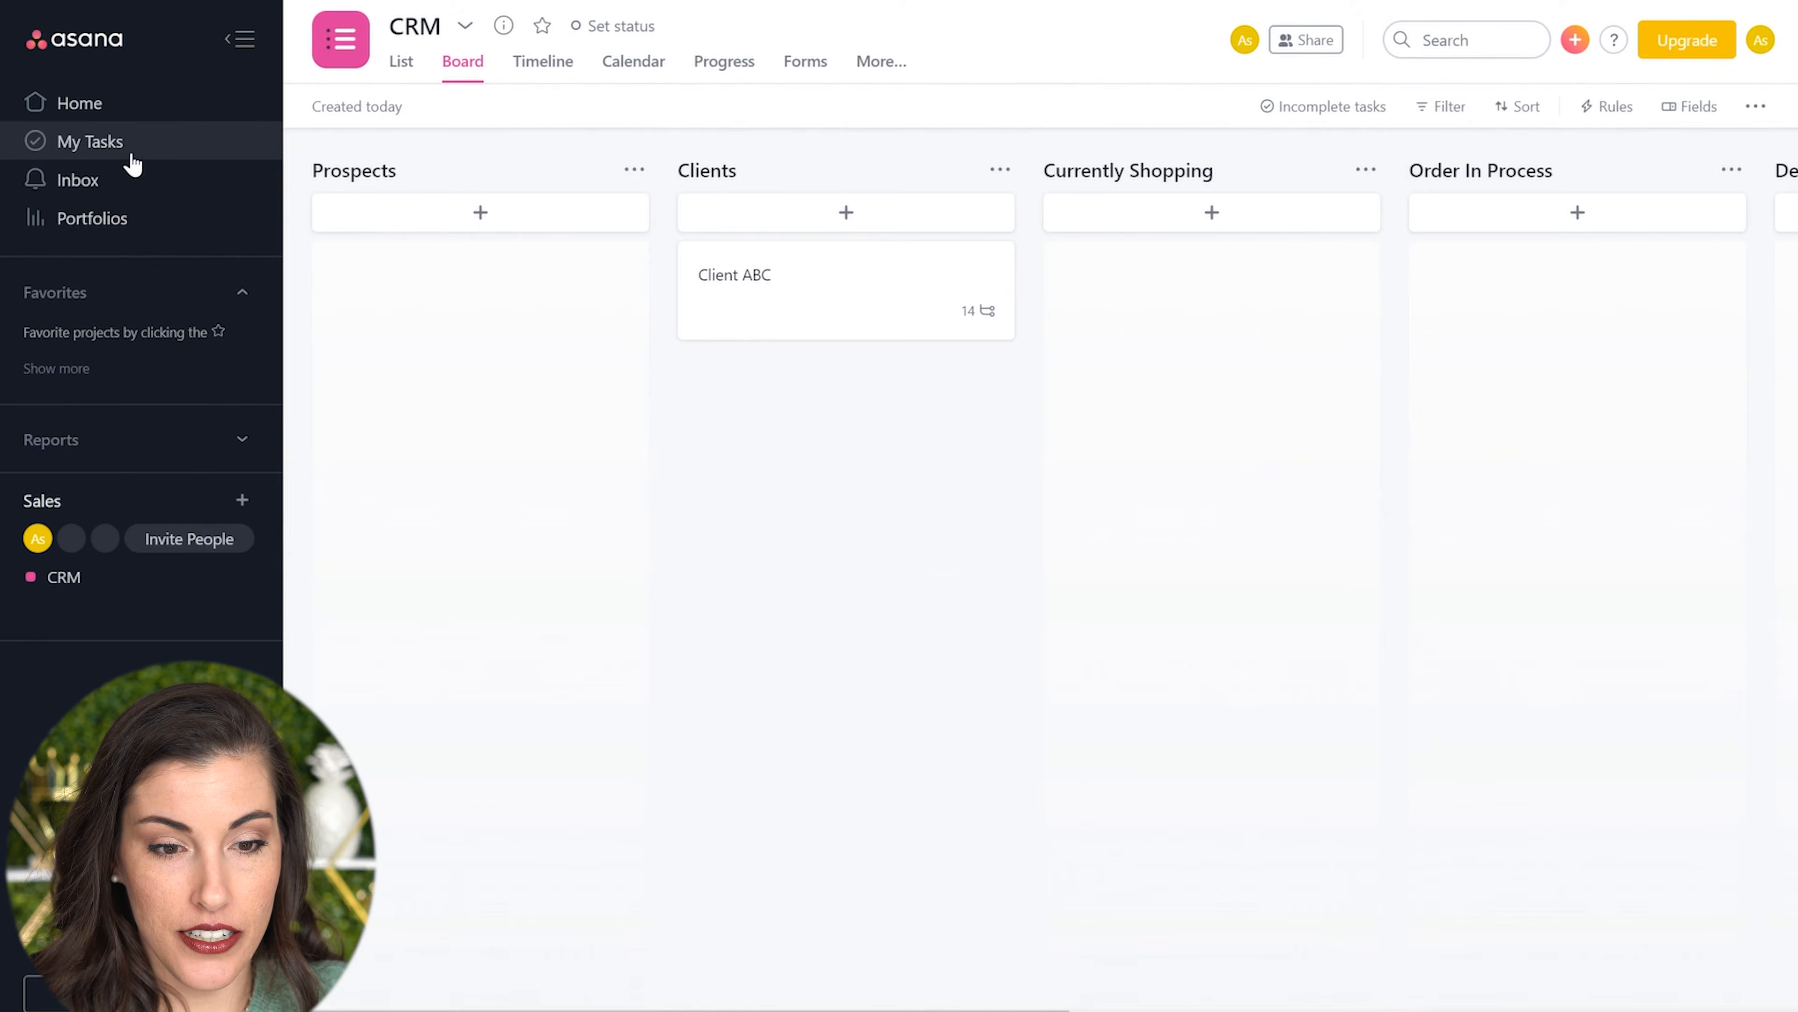
{"action": "left_click", "coordinate": [102, 147]}
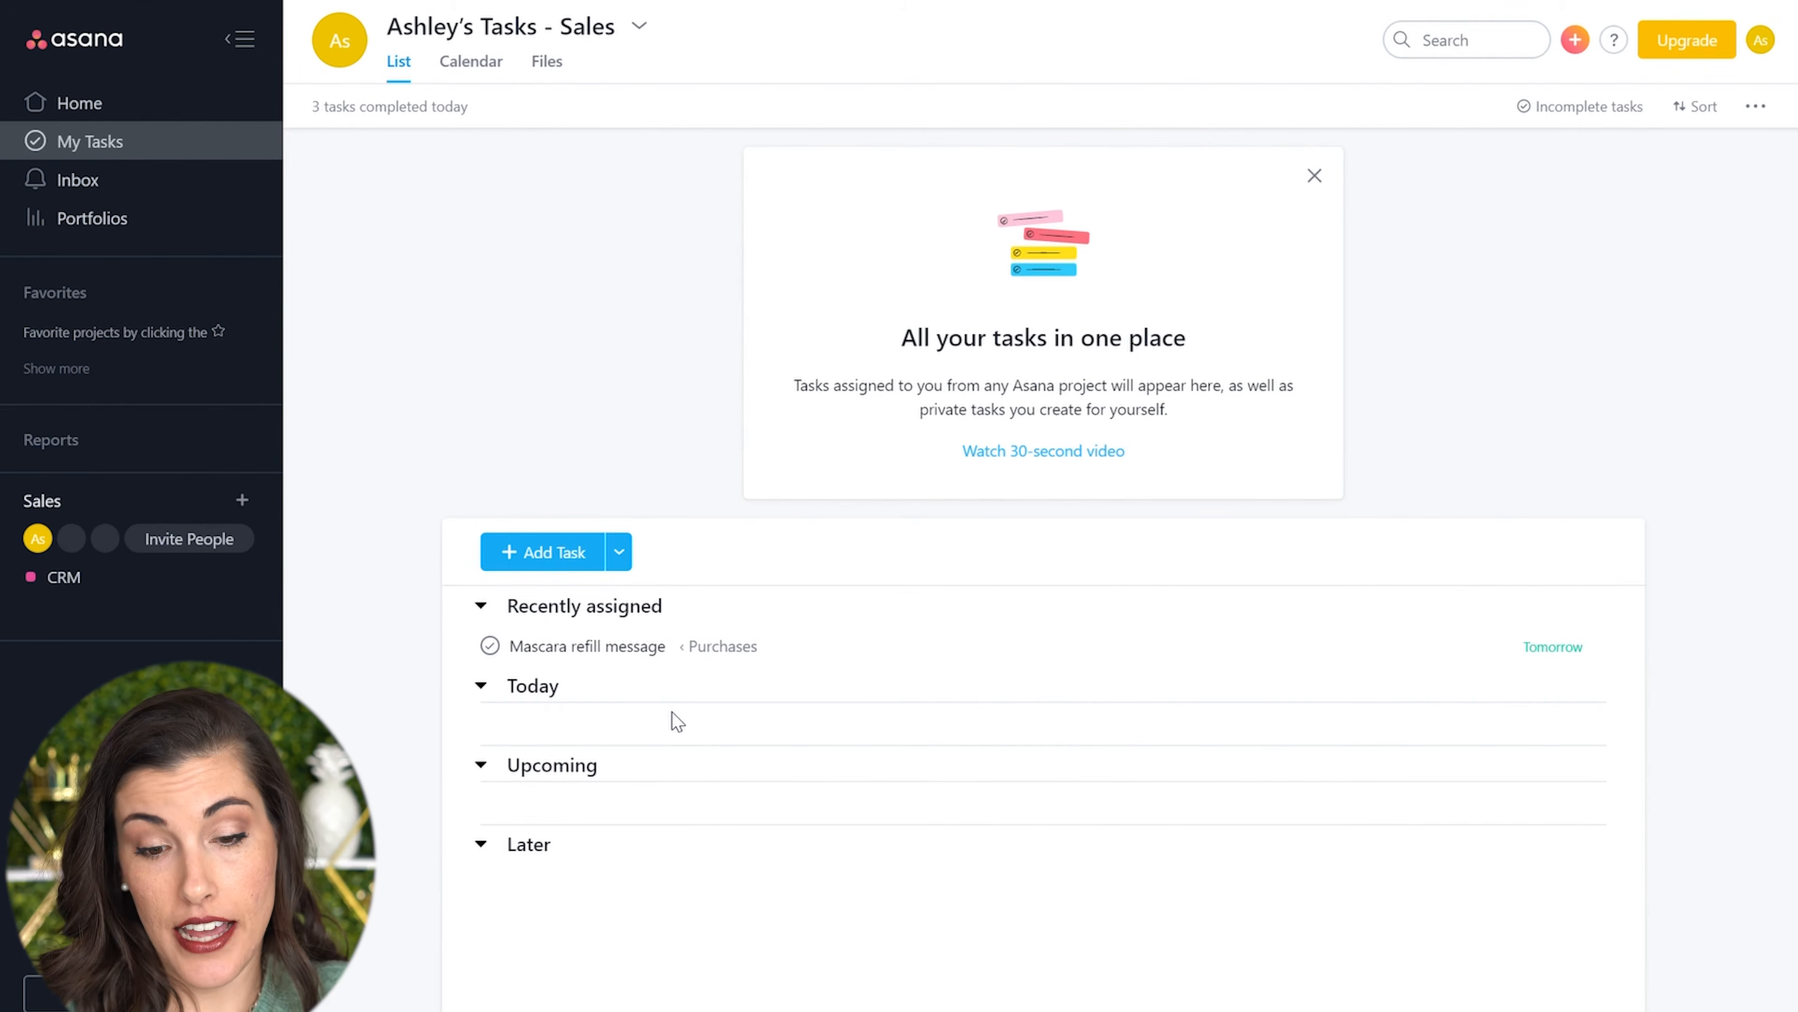
{"action": "left_click_drag", "start_coordinate": [461, 645], "coordinate": [501, 809]}
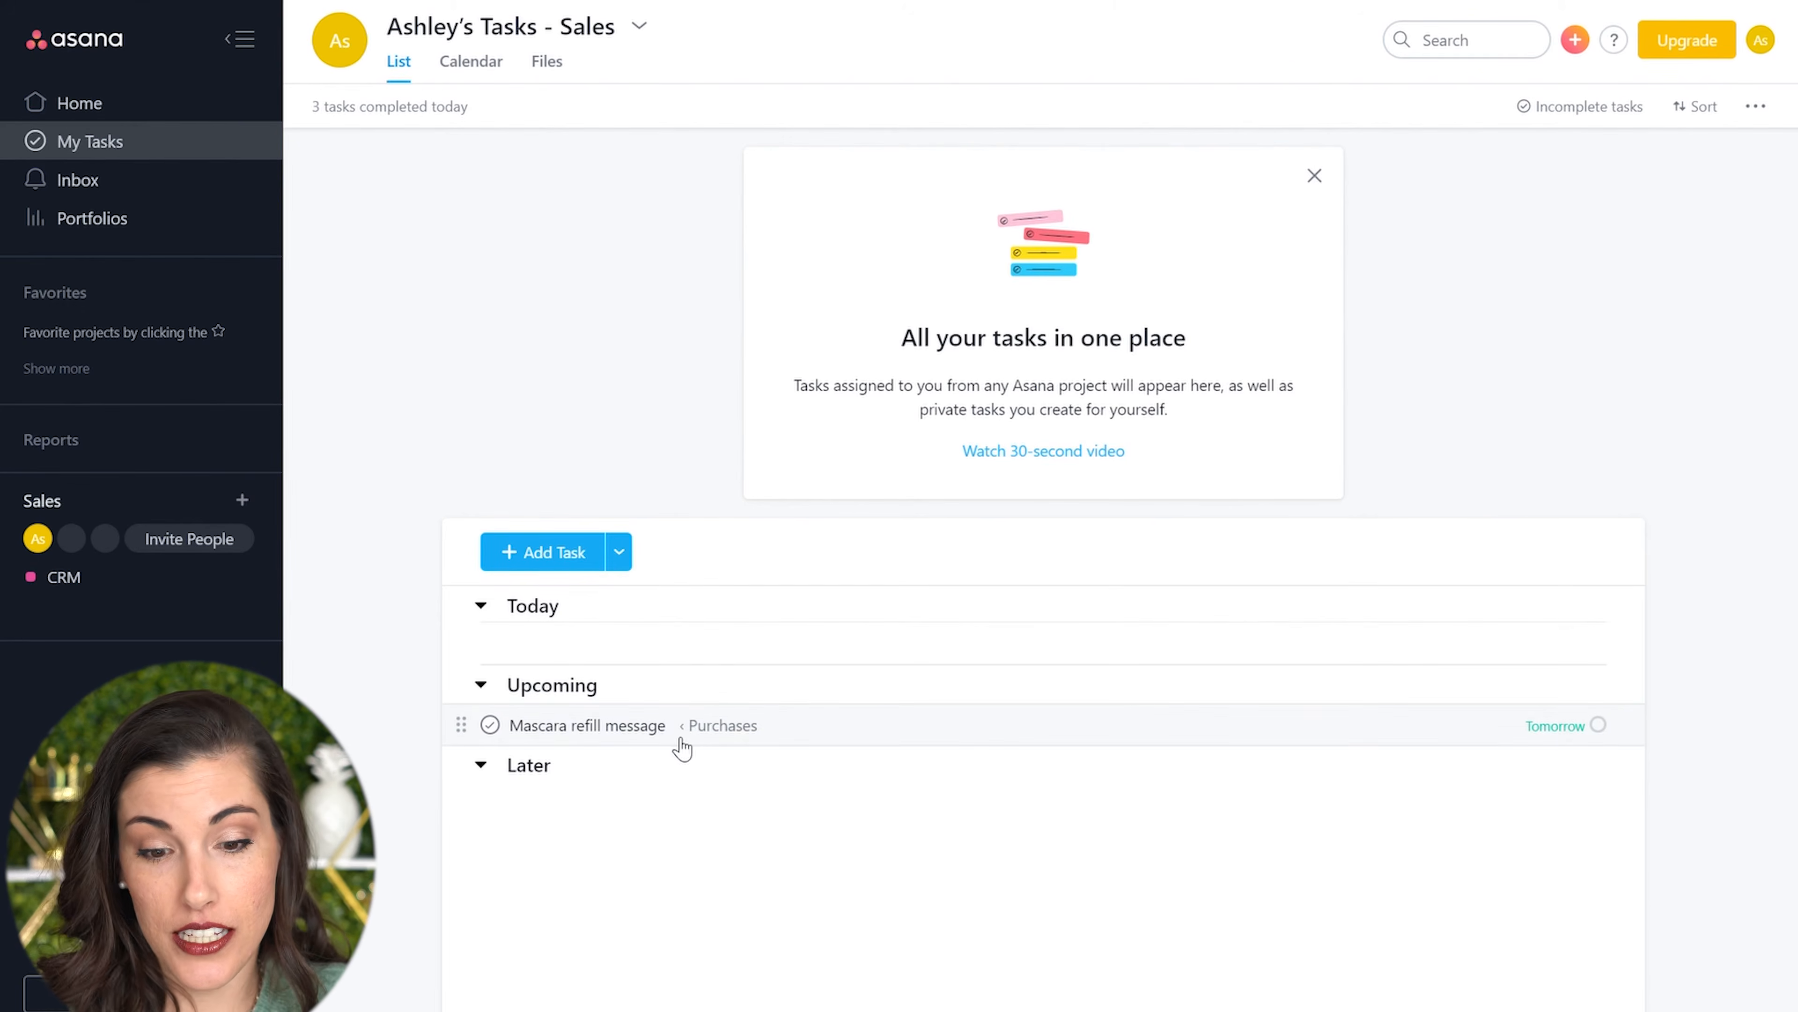
Step: Dismiss the "All your tasks in one place" introduction and go from Mascara refill message's details to its parent task Purchases
{"action": "left_click", "coordinate": [818, 734]}
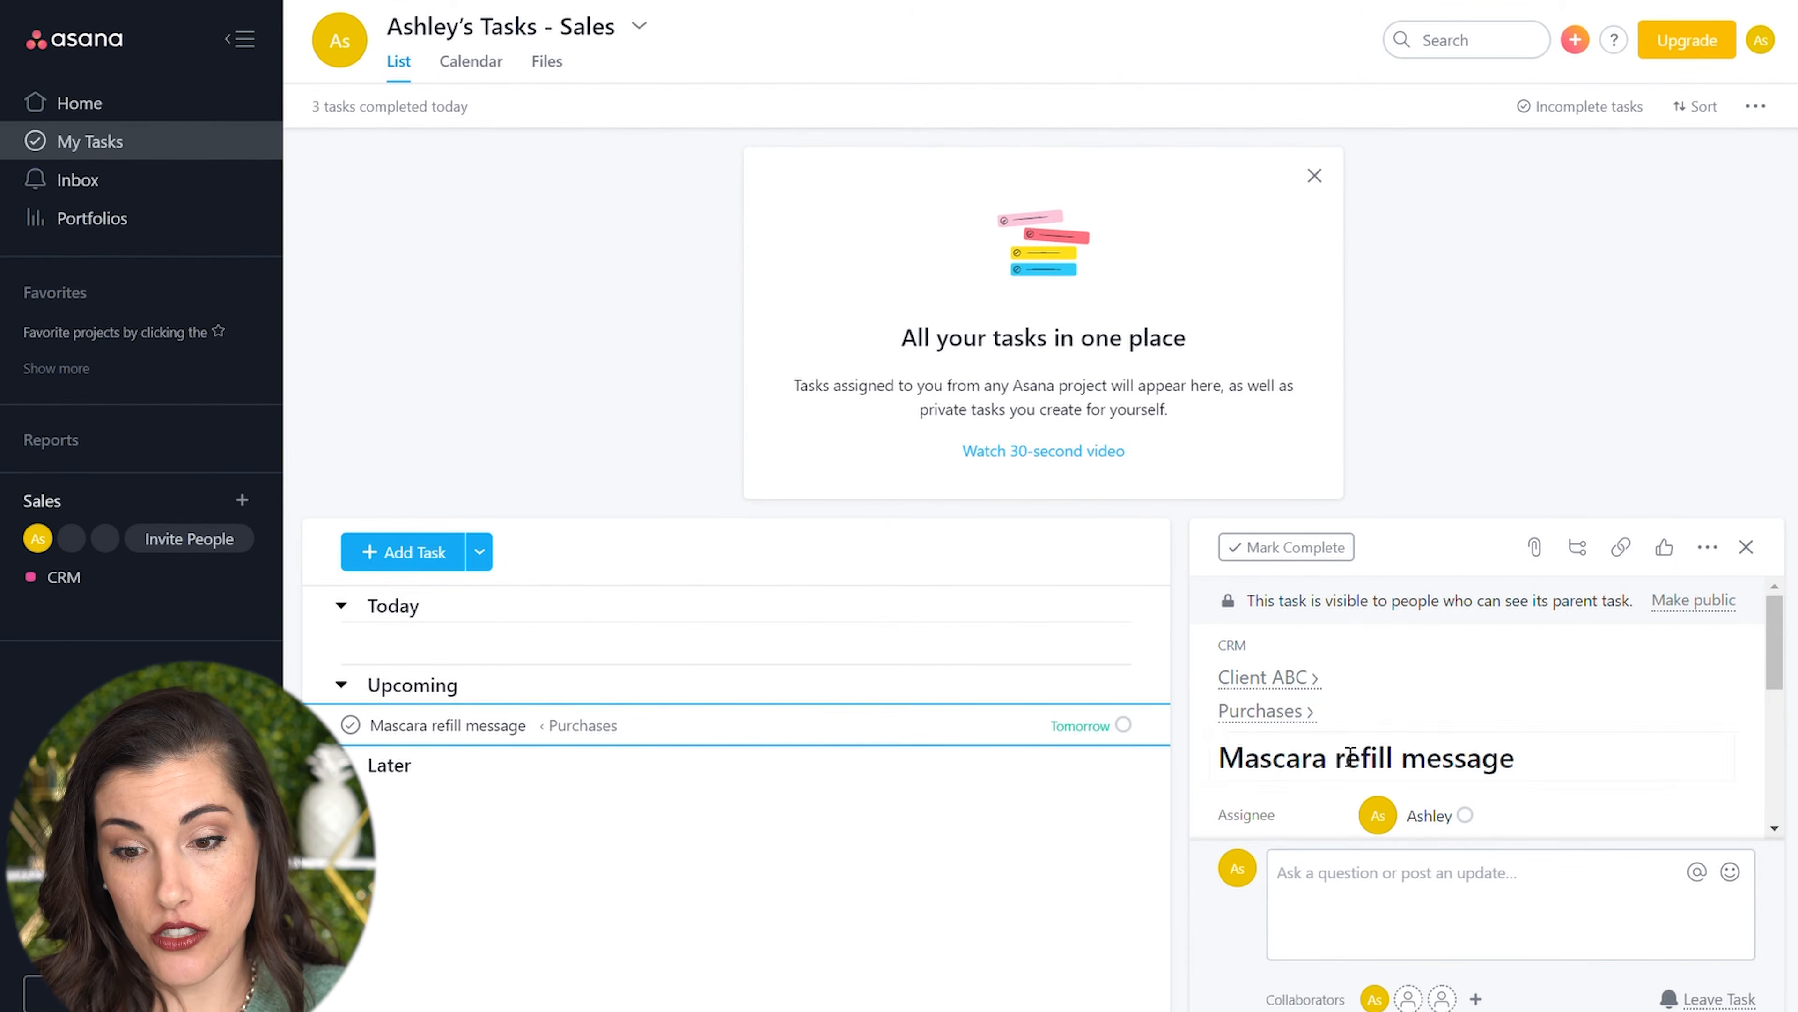
{"action": "left_click", "coordinate": [1314, 175]}
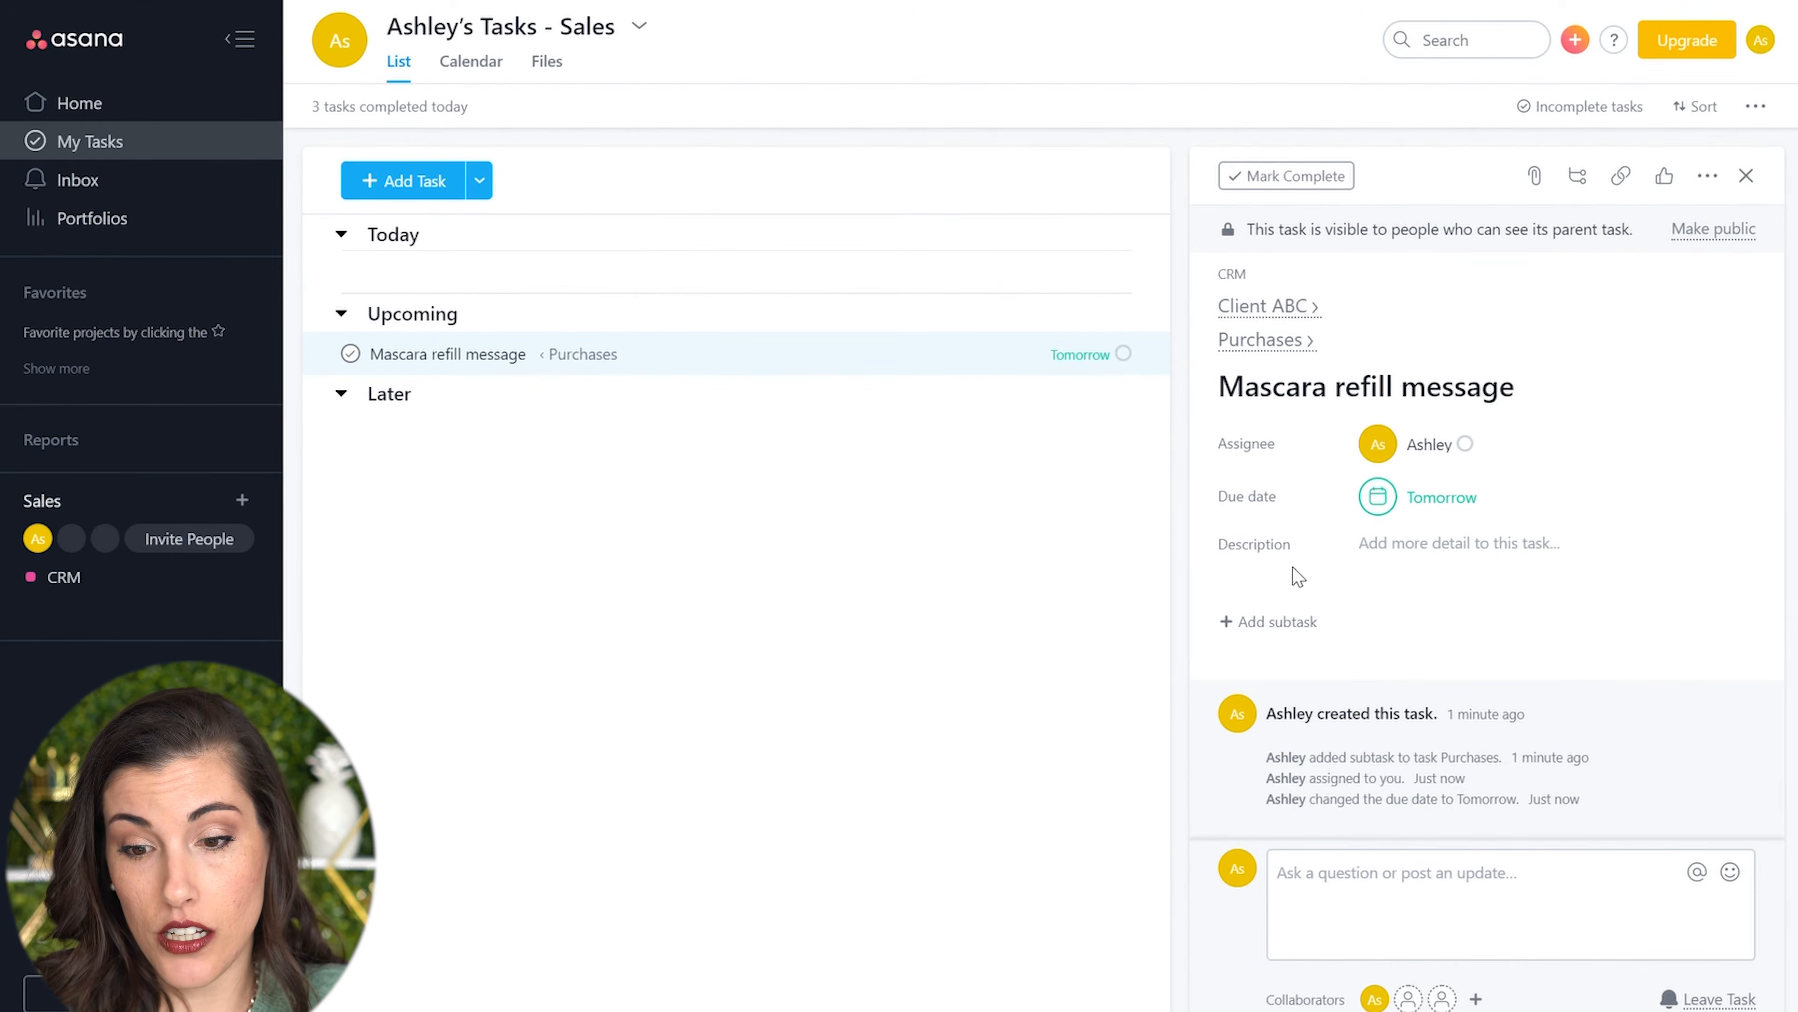
{"action": "left_click", "coordinate": [1305, 347]}
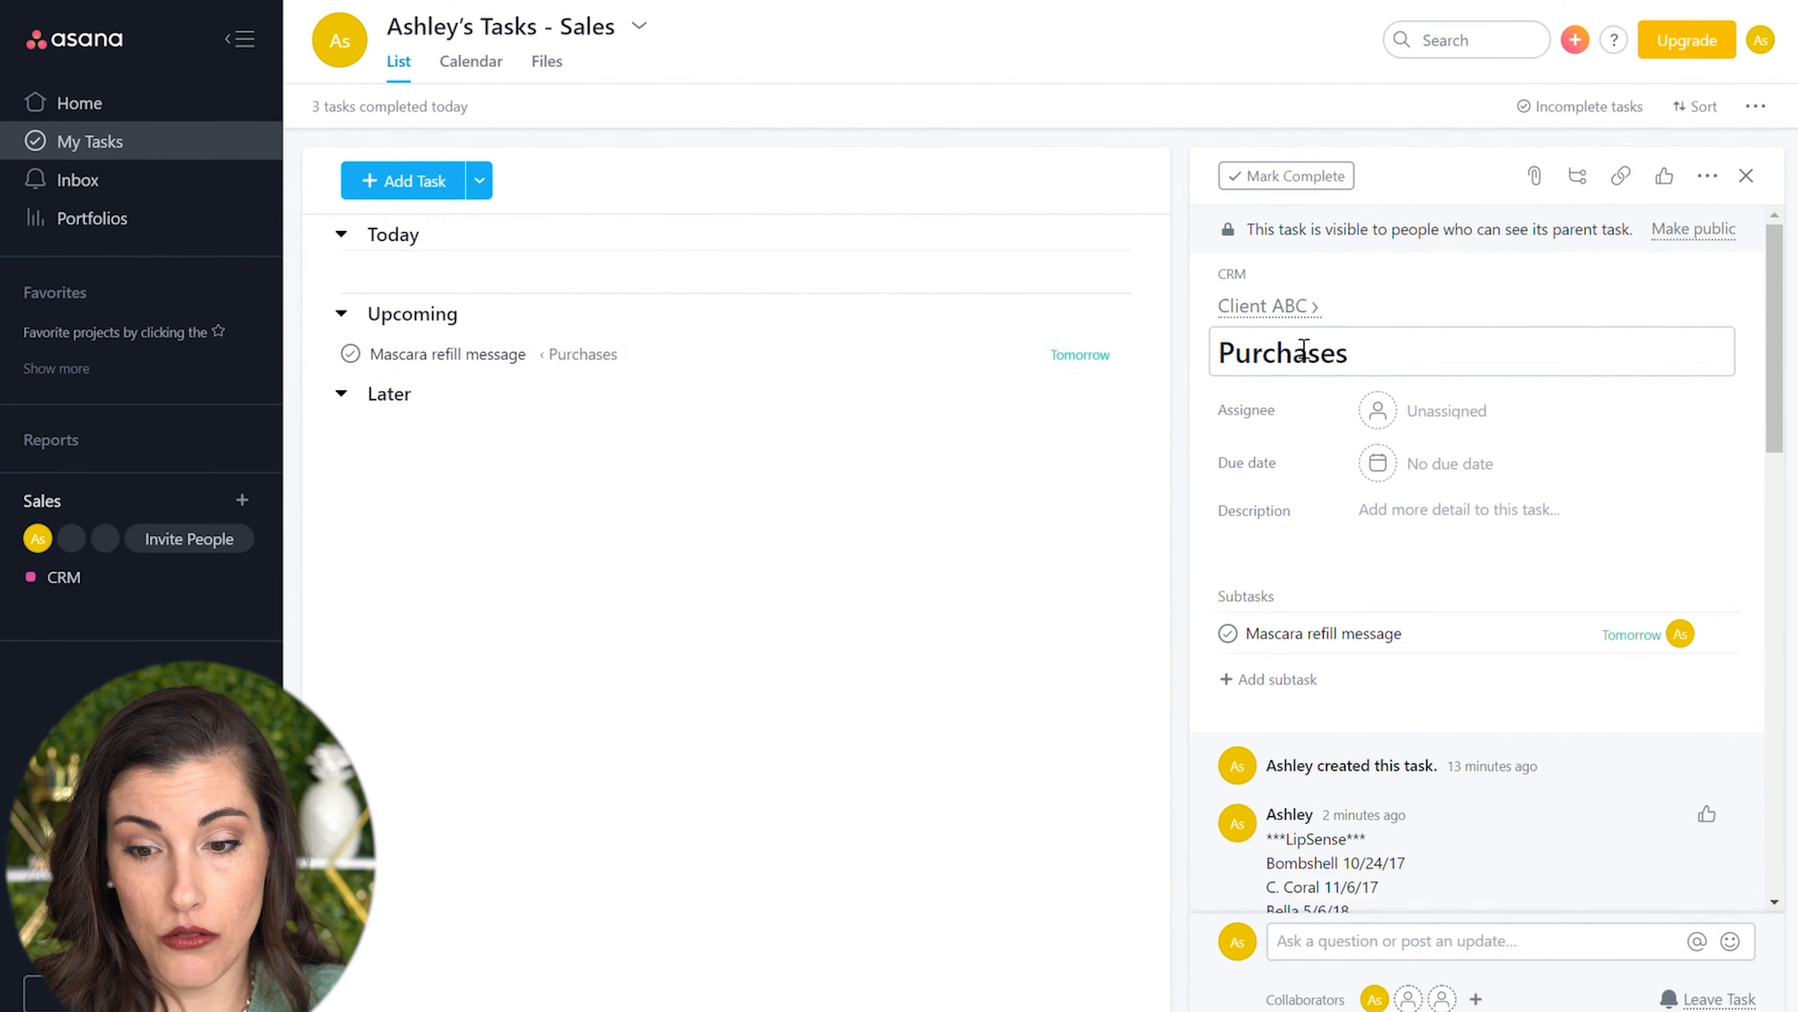
Step: Mark the Mascara refill message subtask complete, then delete it from Purchases
{"action": "left_click", "coordinate": [1232, 634]}
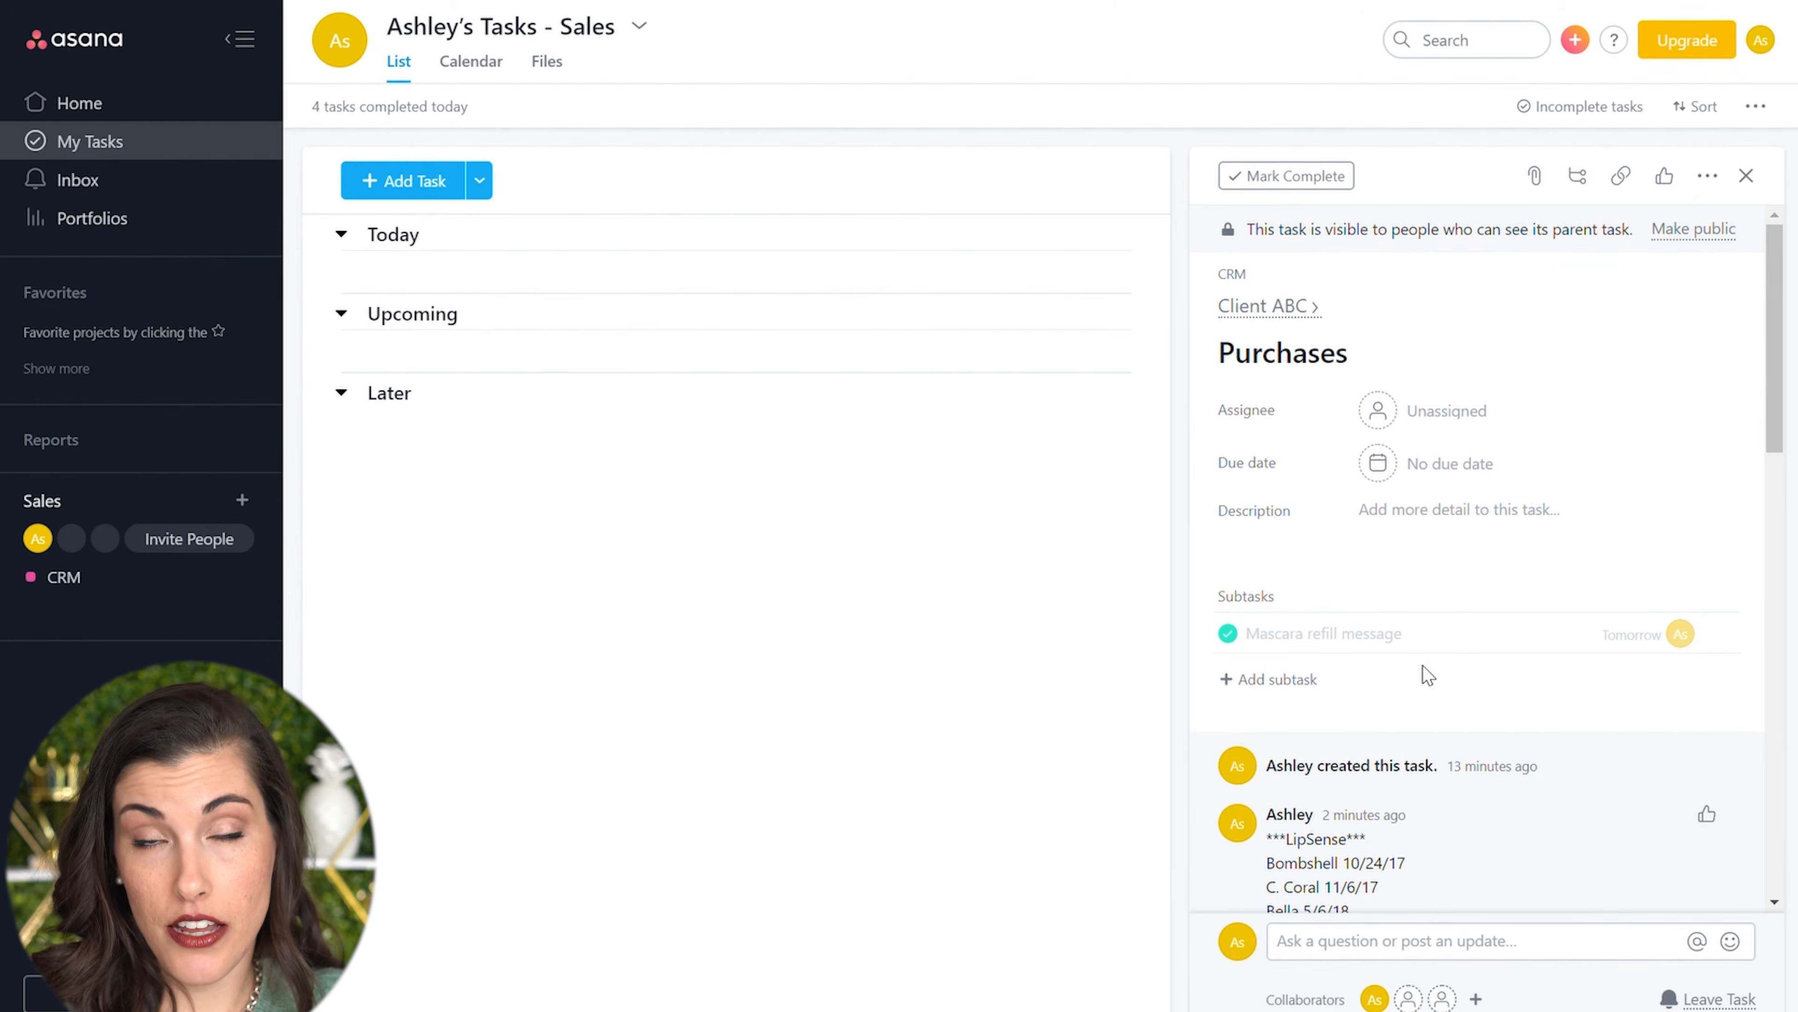
{"action": "left_click", "coordinate": [1464, 632]}
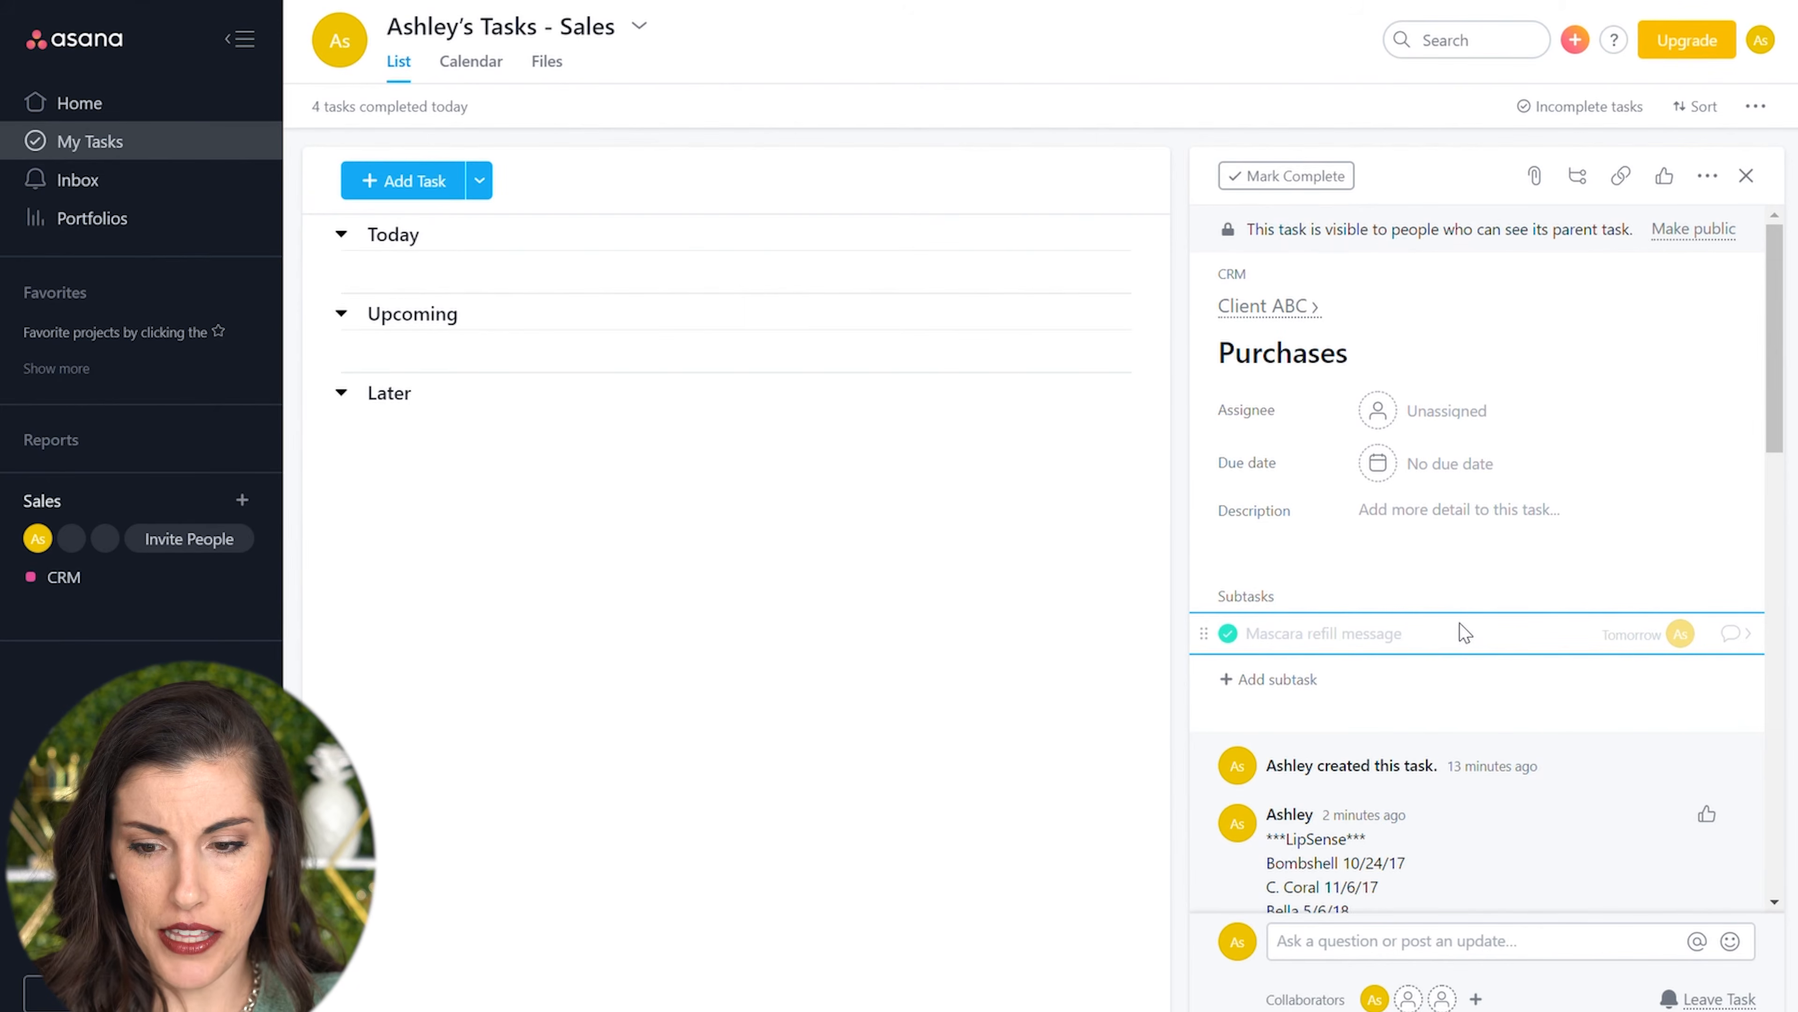
{"action": "key", "text": "Tab+BackSpace"}
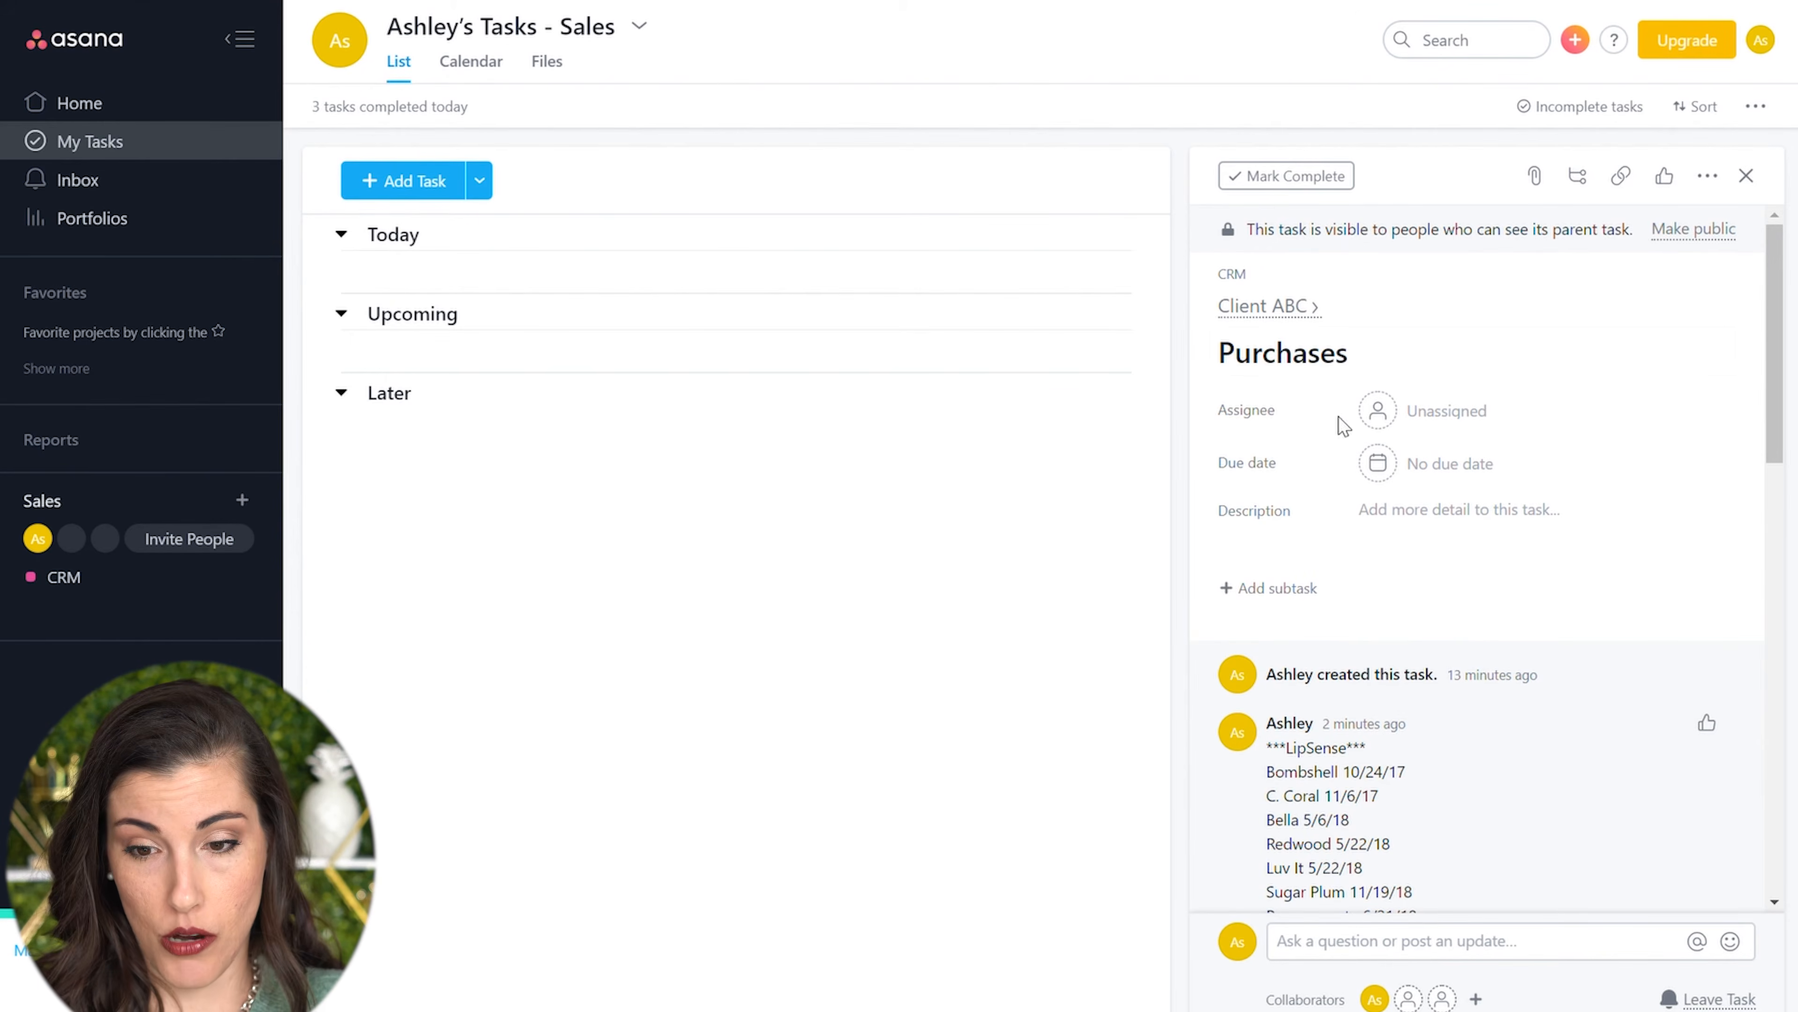
Step: View the parent task Client ABC, close its details and return to the CRM project
{"action": "left_click", "coordinate": [1278, 306]}
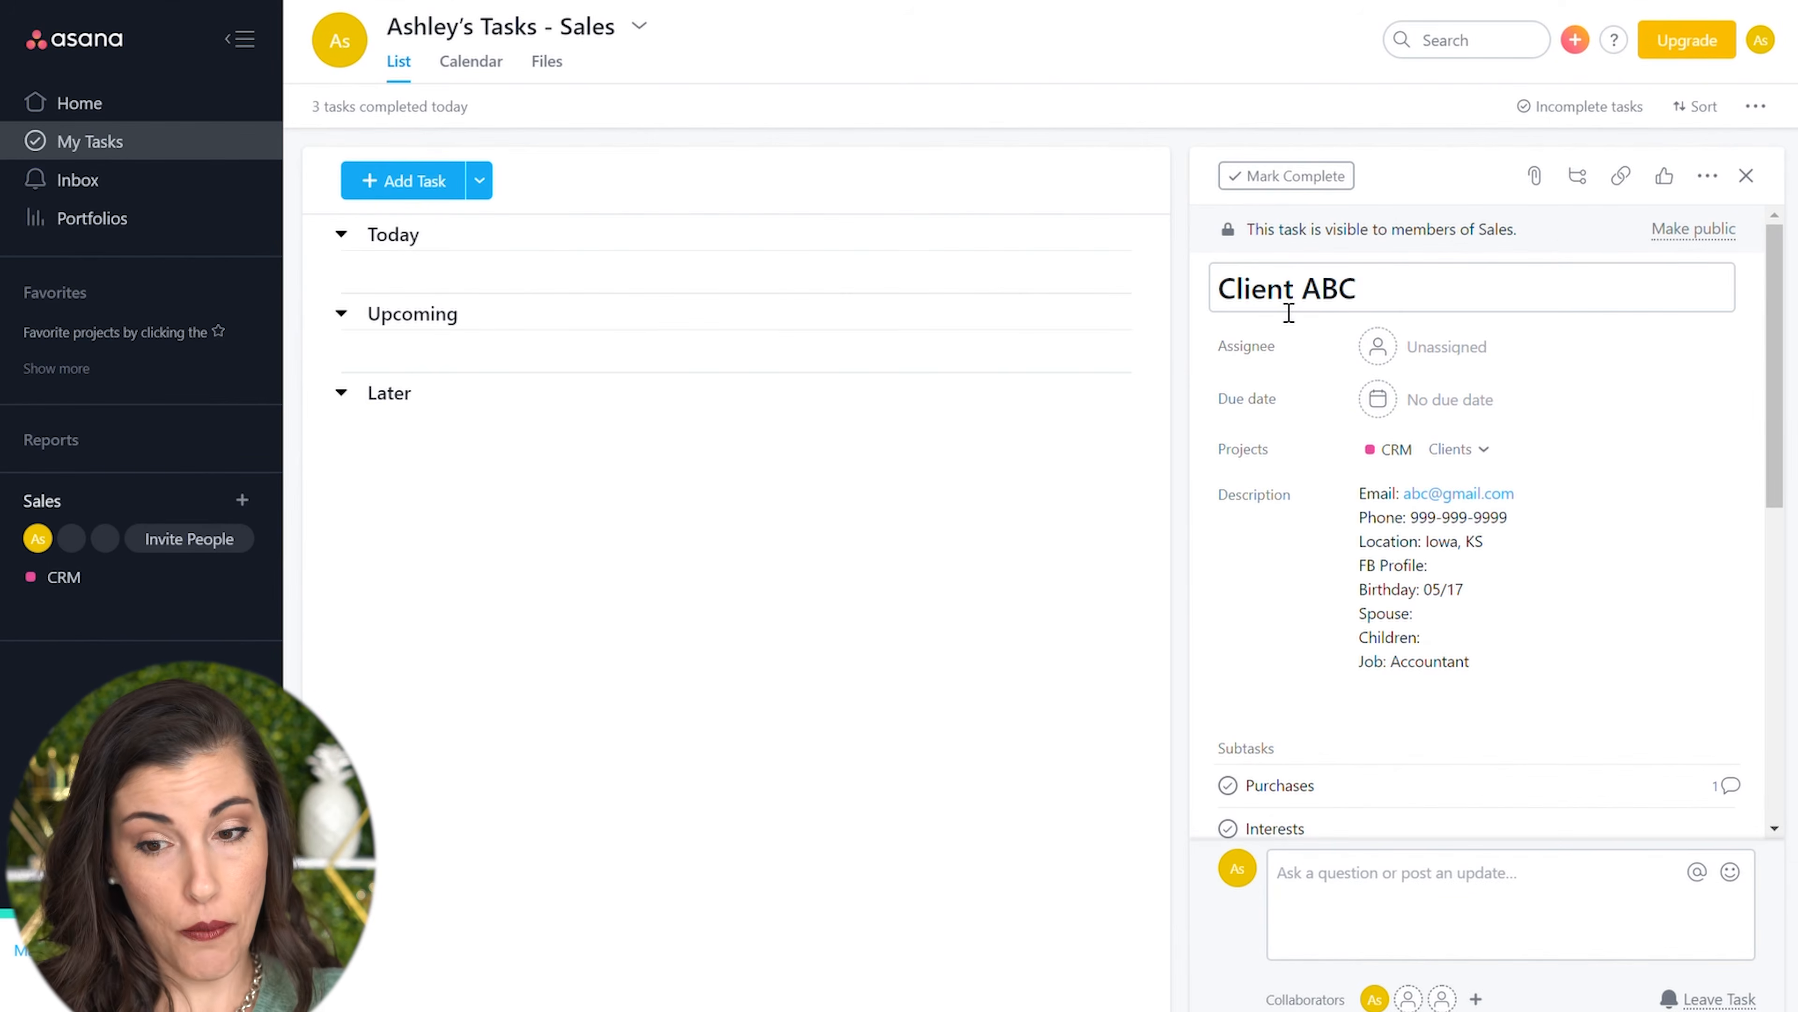
{"action": "left_click", "coordinate": [1746, 177]}
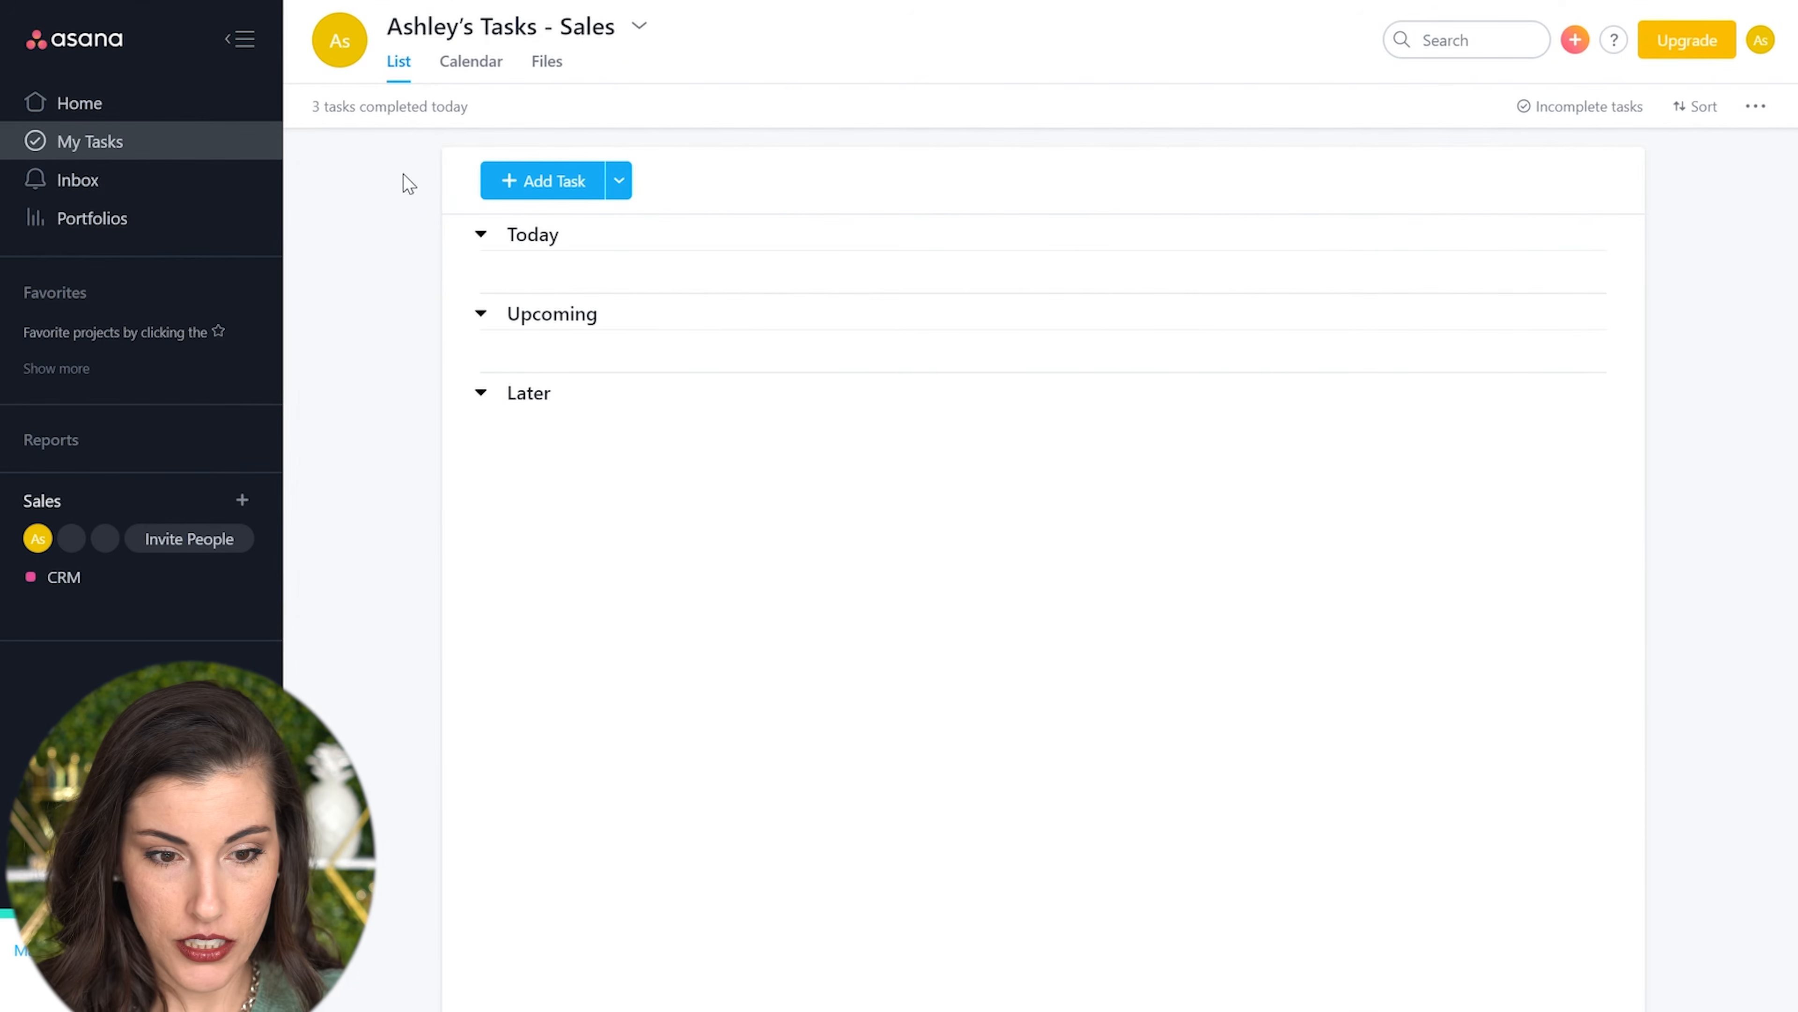
{"action": "left_click", "coordinate": [60, 591]}
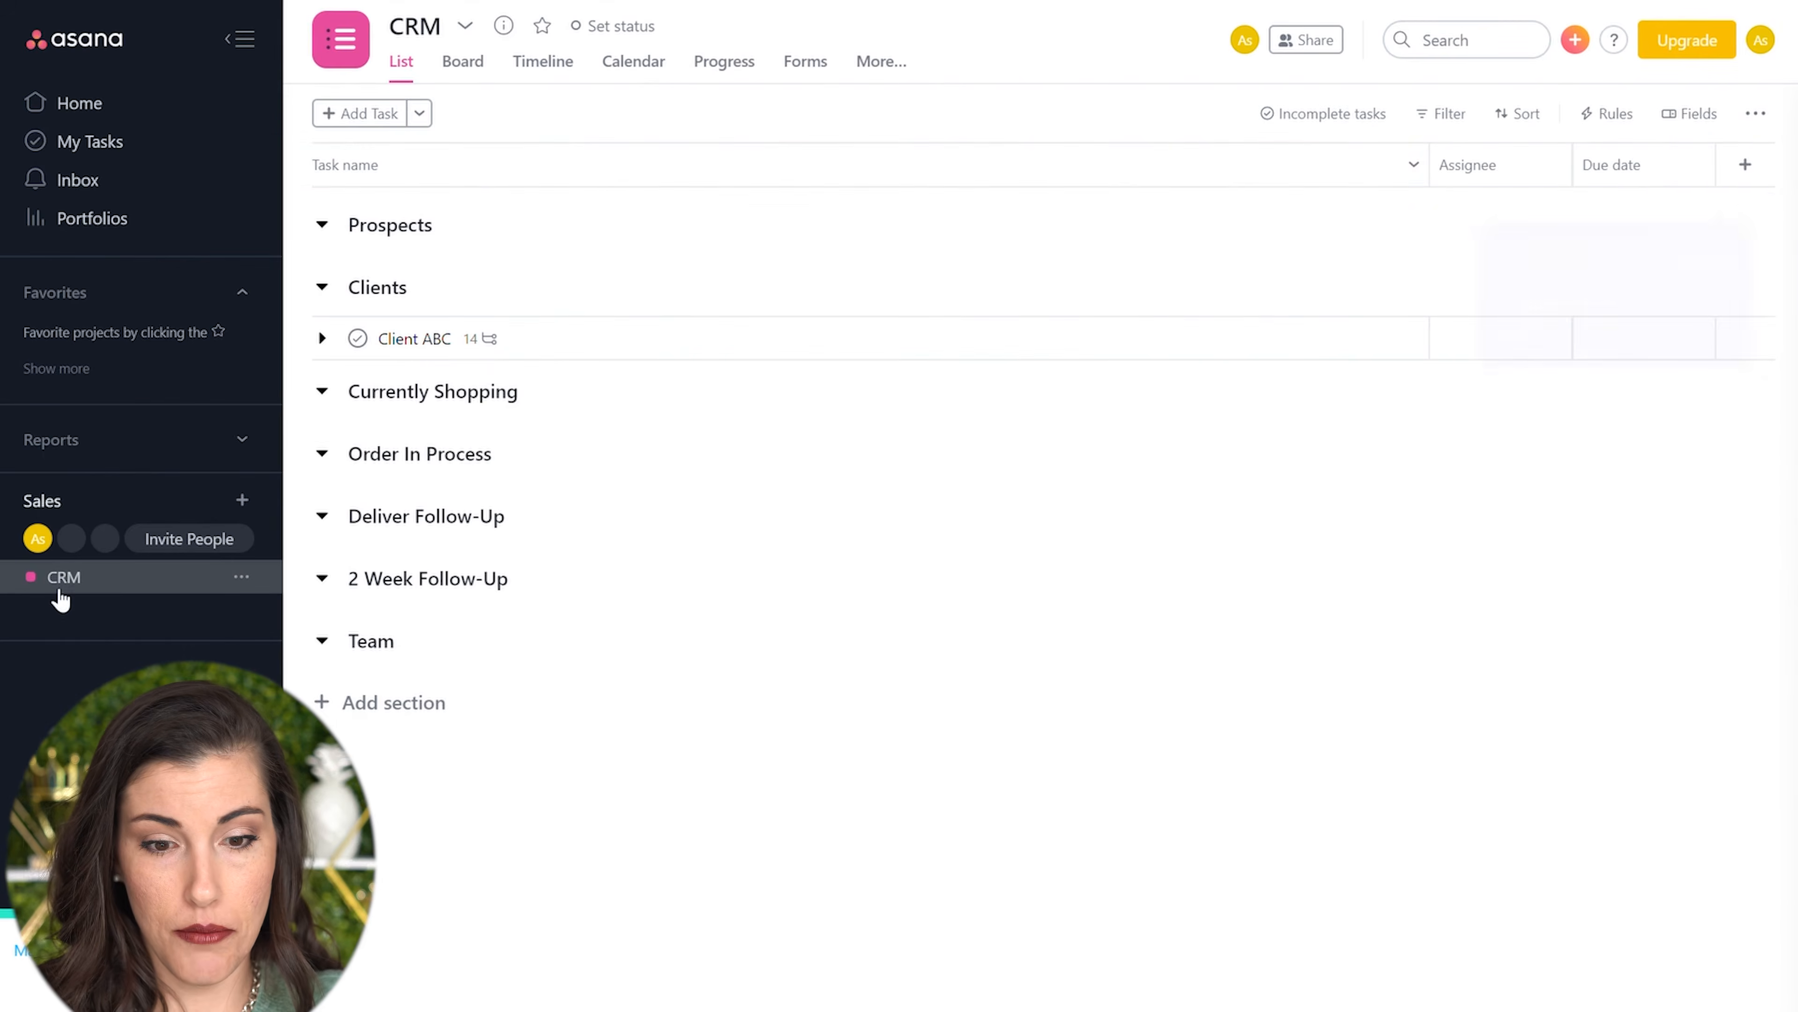
Step: Switch the CRM project to the Board view and save that layout as the project's default
{"action": "left_click", "coordinate": [464, 62]}
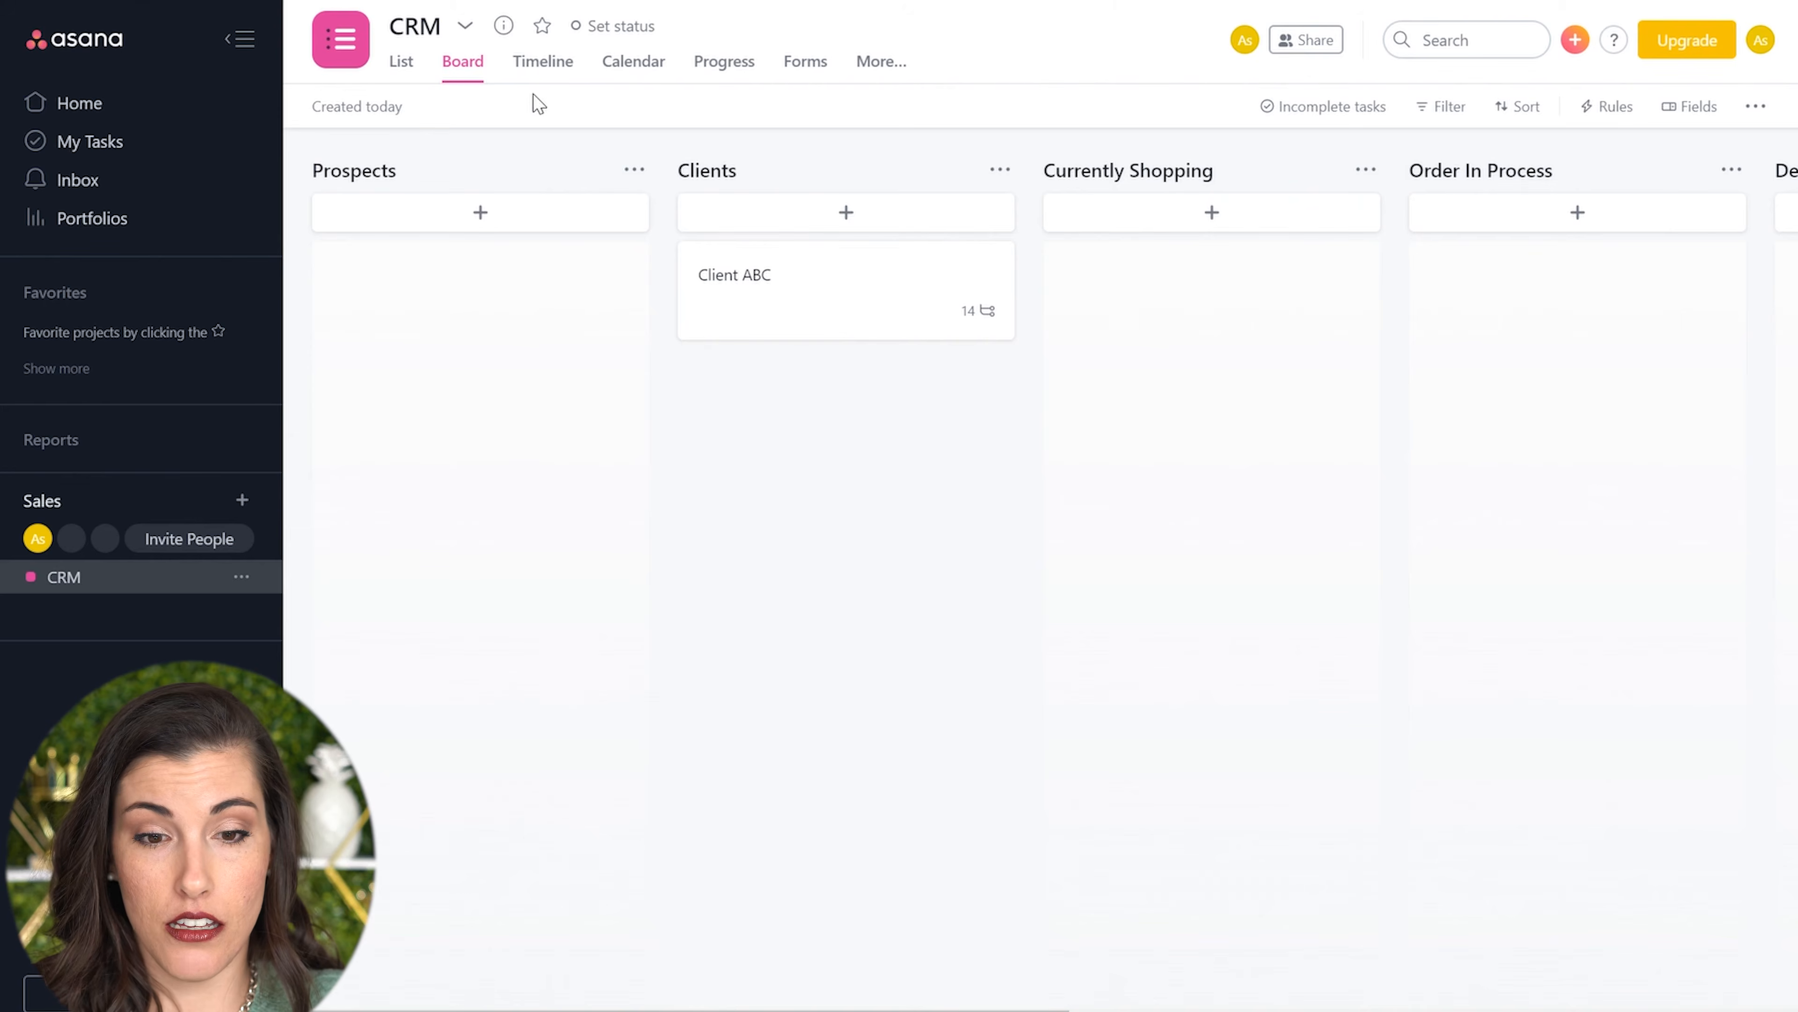
{"action": "left_click", "coordinate": [468, 29]}
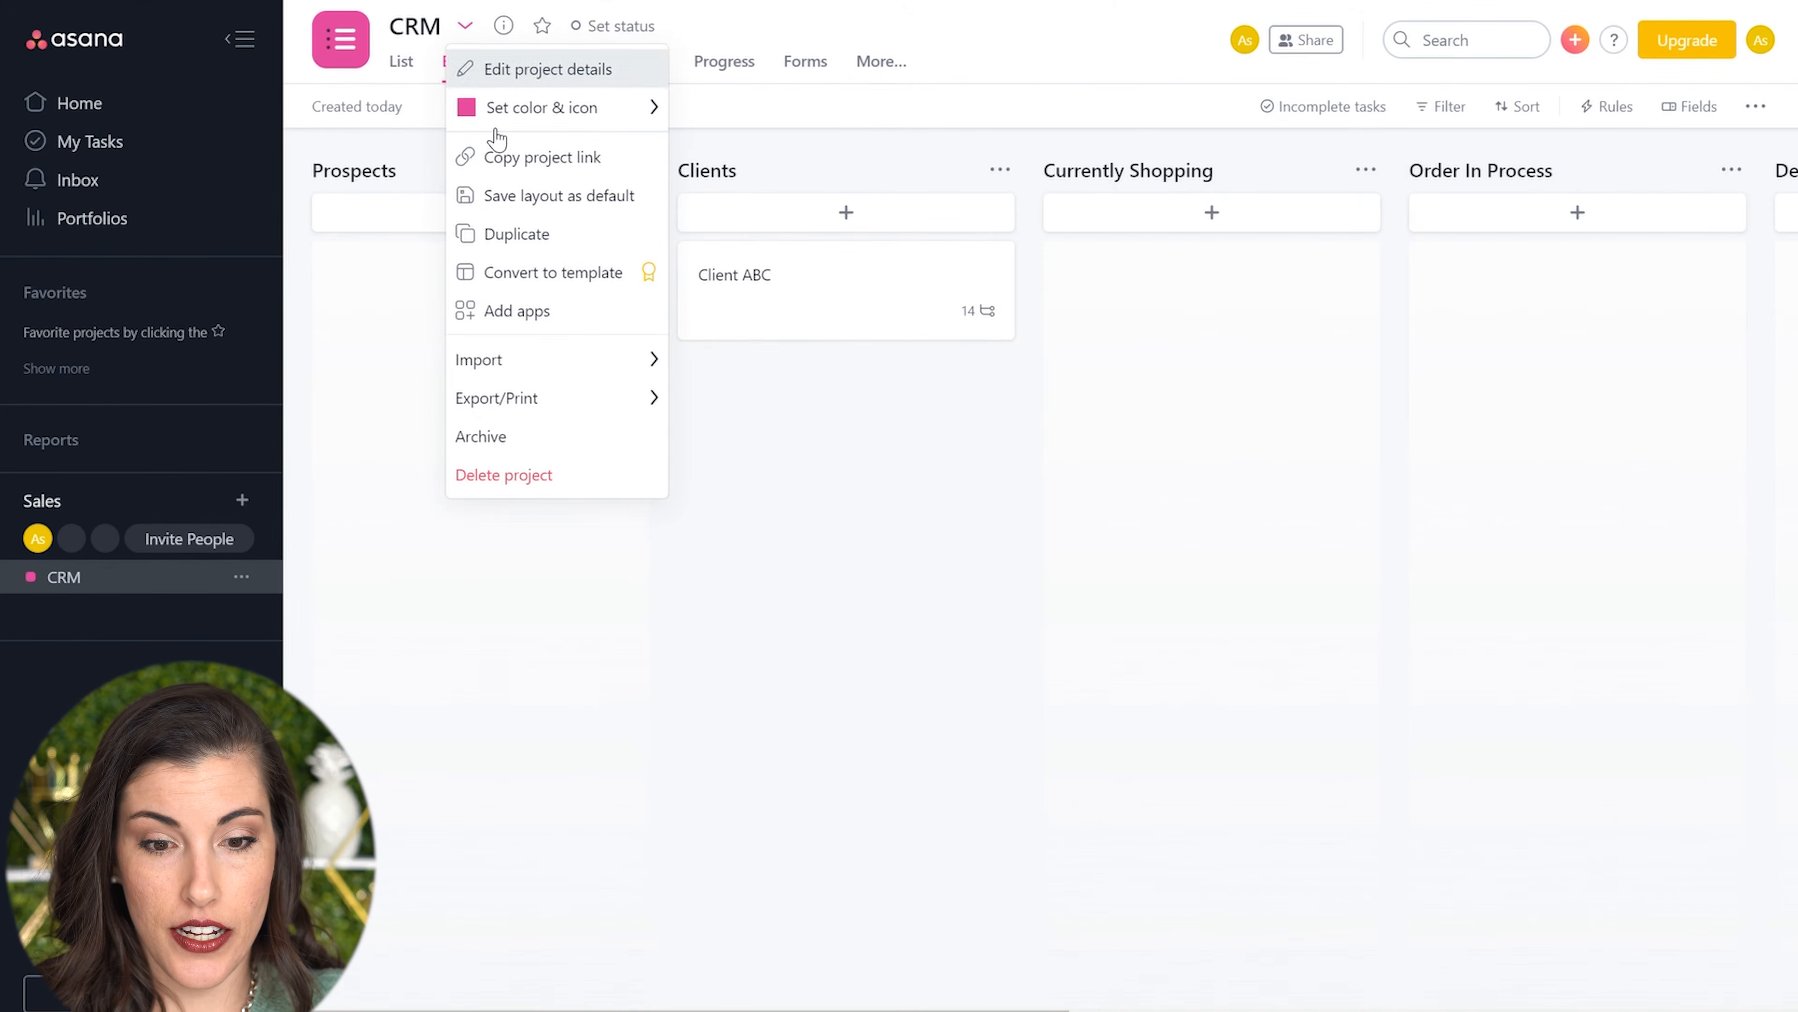
{"action": "mouse_move", "coordinate": [570, 361]}
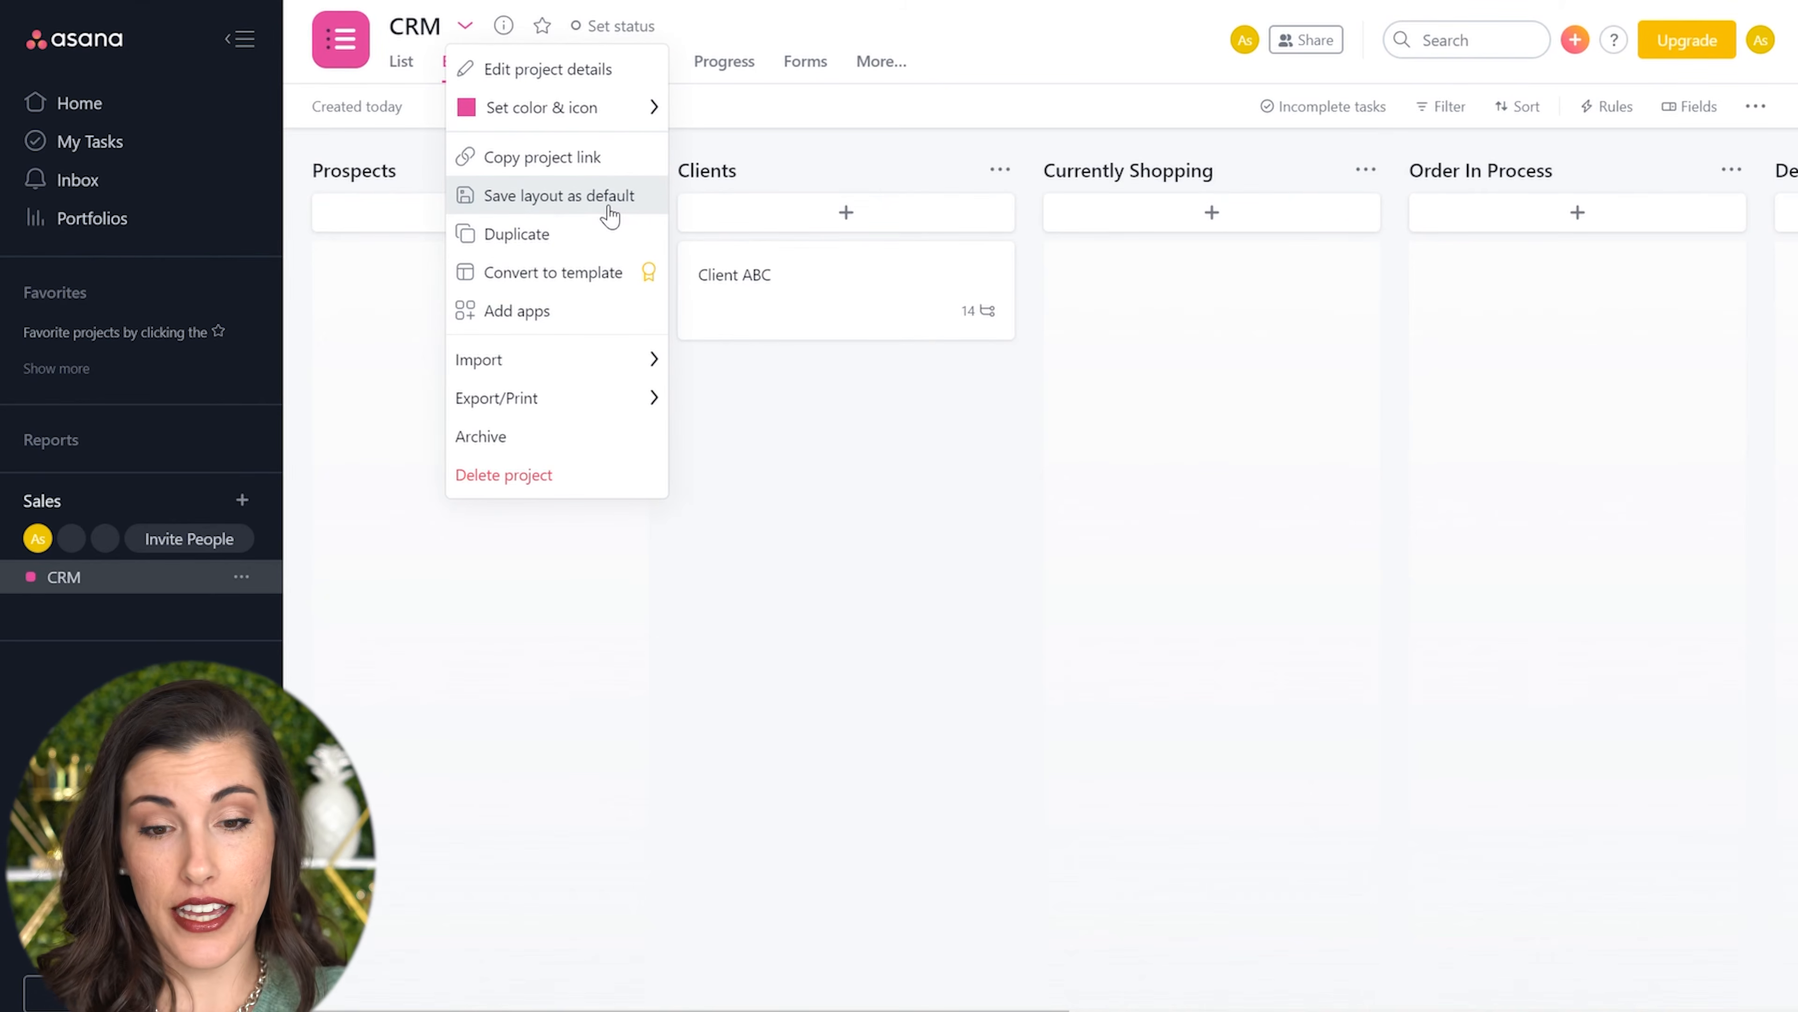
{"action": "left_click", "coordinate": [565, 198]}
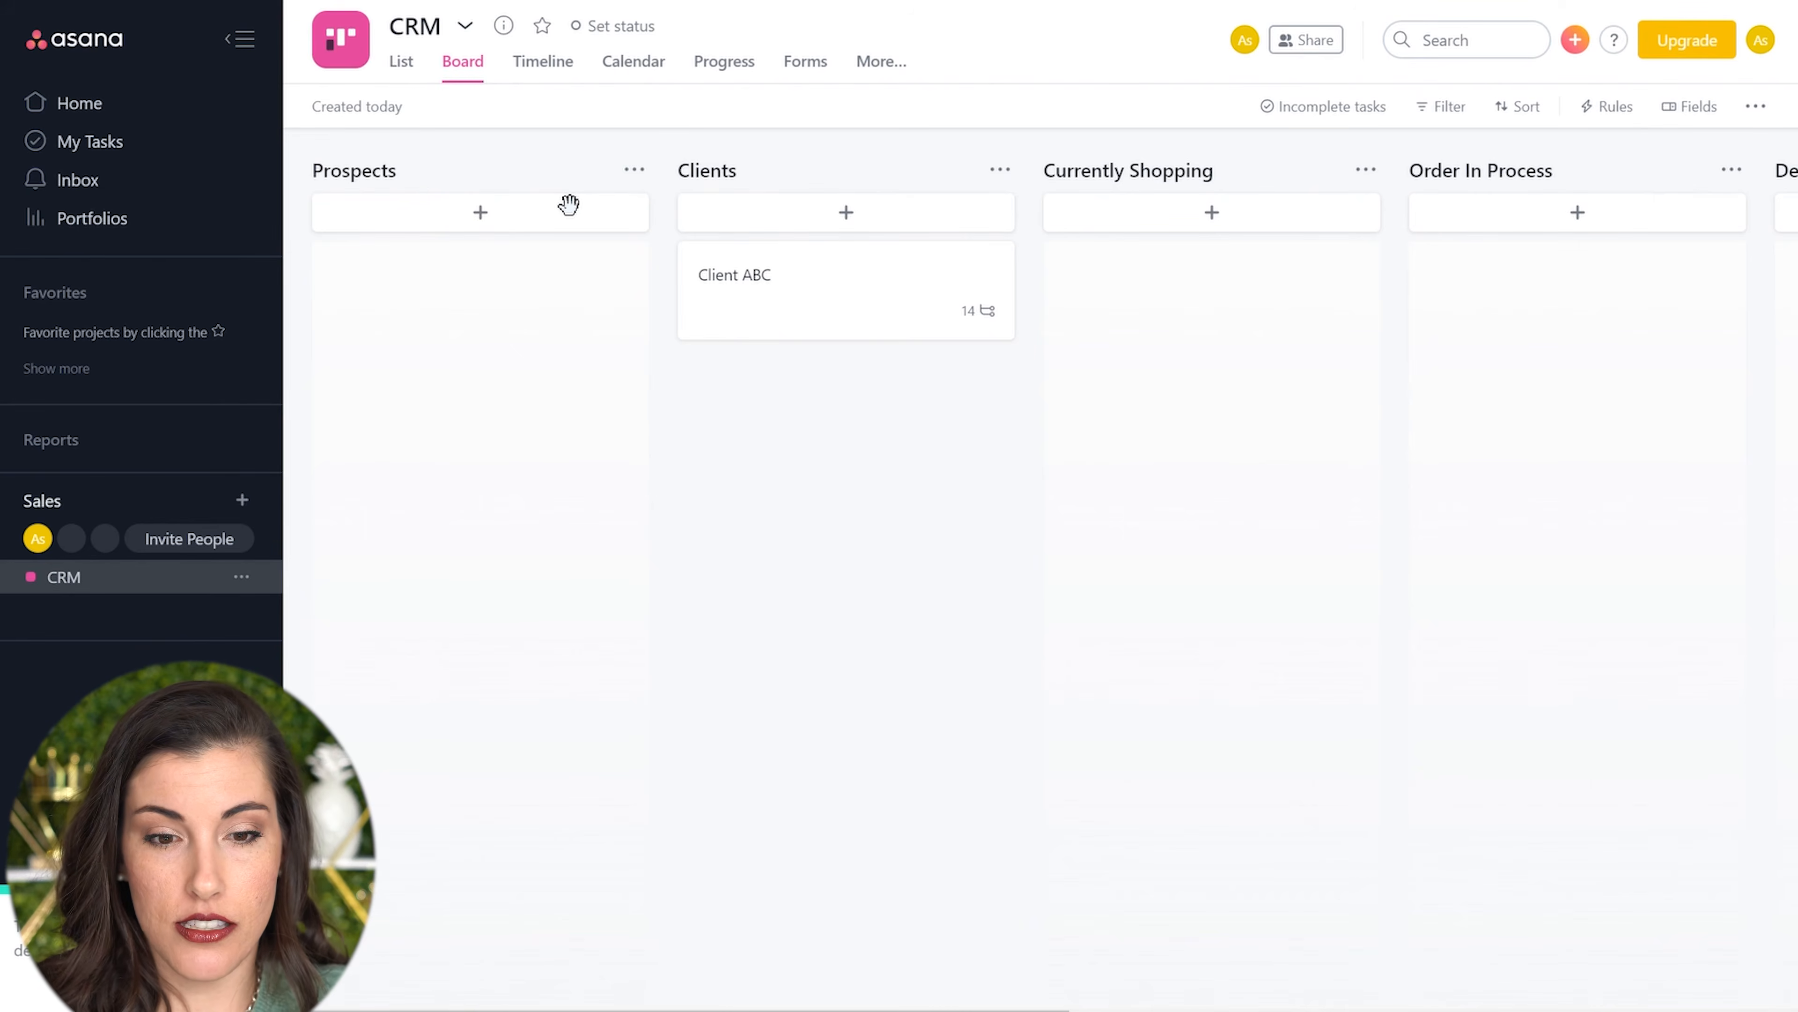
Step: View the CRM project's import options, including CSV, without importing anything
{"action": "left_click", "coordinate": [465, 26]}
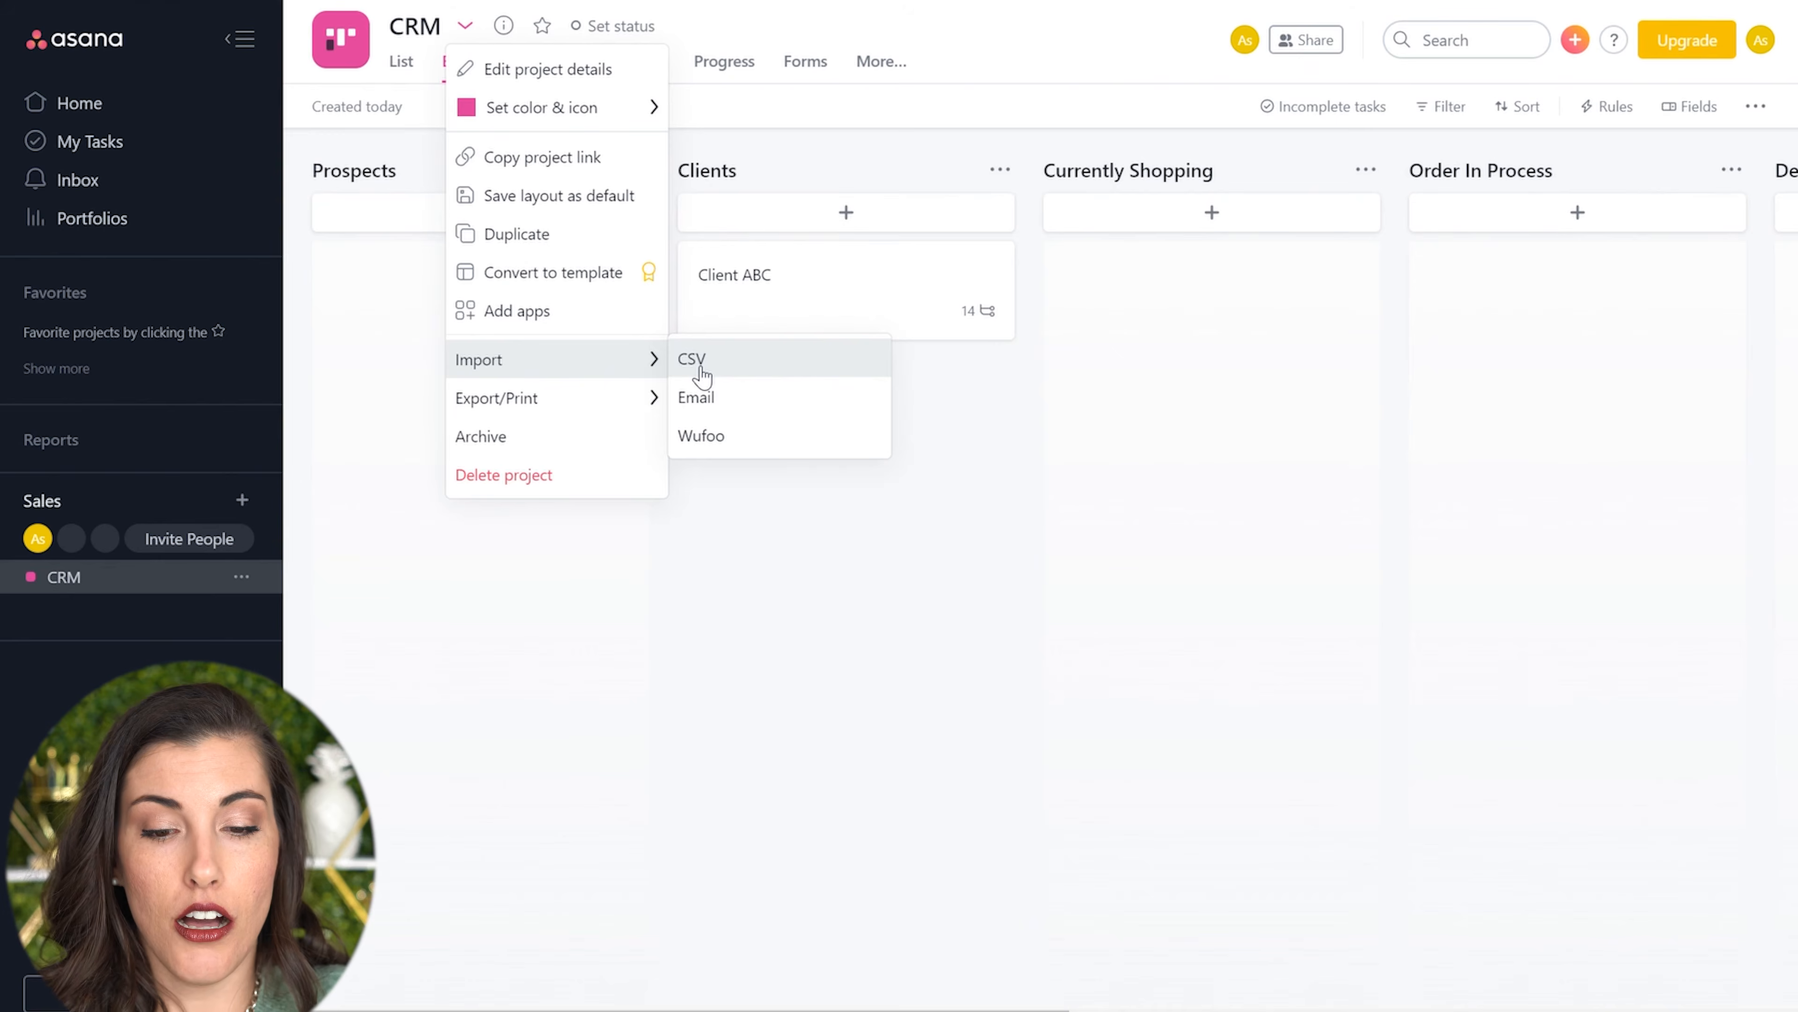
{"action": "left_click", "coordinate": [968, 466]}
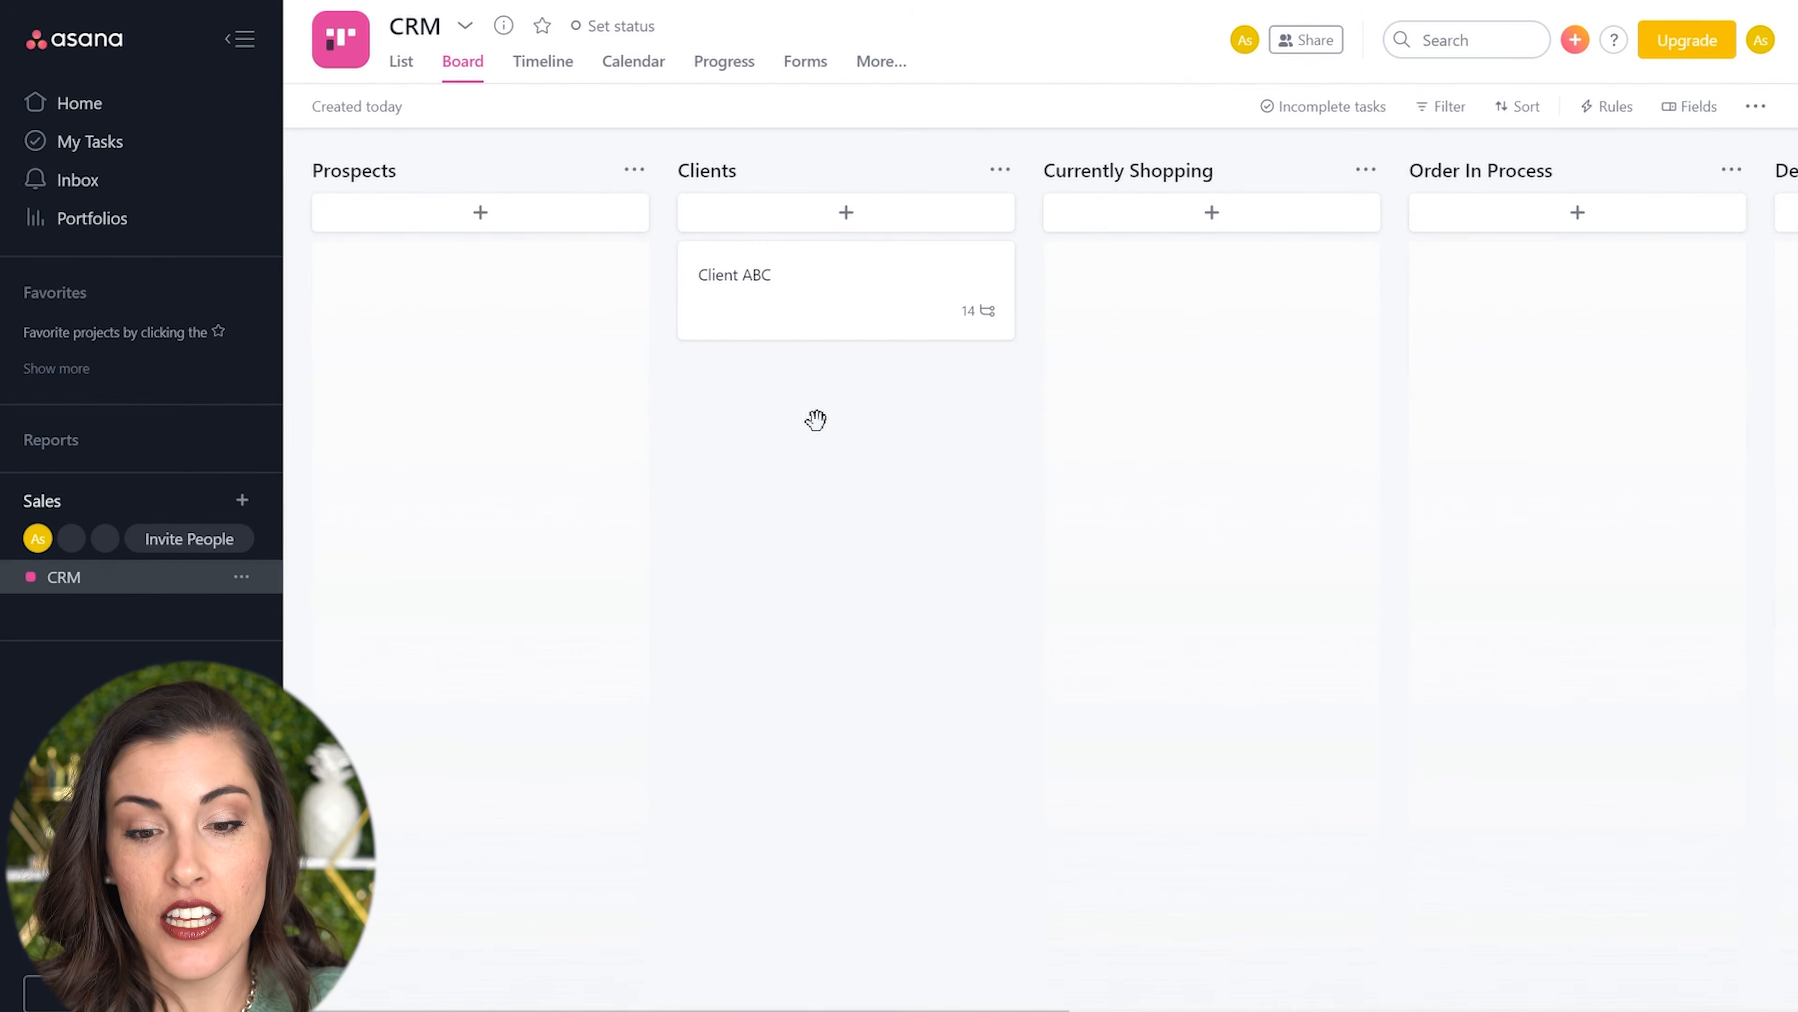
Step: In Client ABC, set the Birthday subtask's due date to the birthday listed in the description and assign the subtask to yourself
{"action": "left_click", "coordinate": [867, 283]}
{"action": "left_click_drag", "start_coordinate": [1434, 358], "coordinate": [1431, 545]}
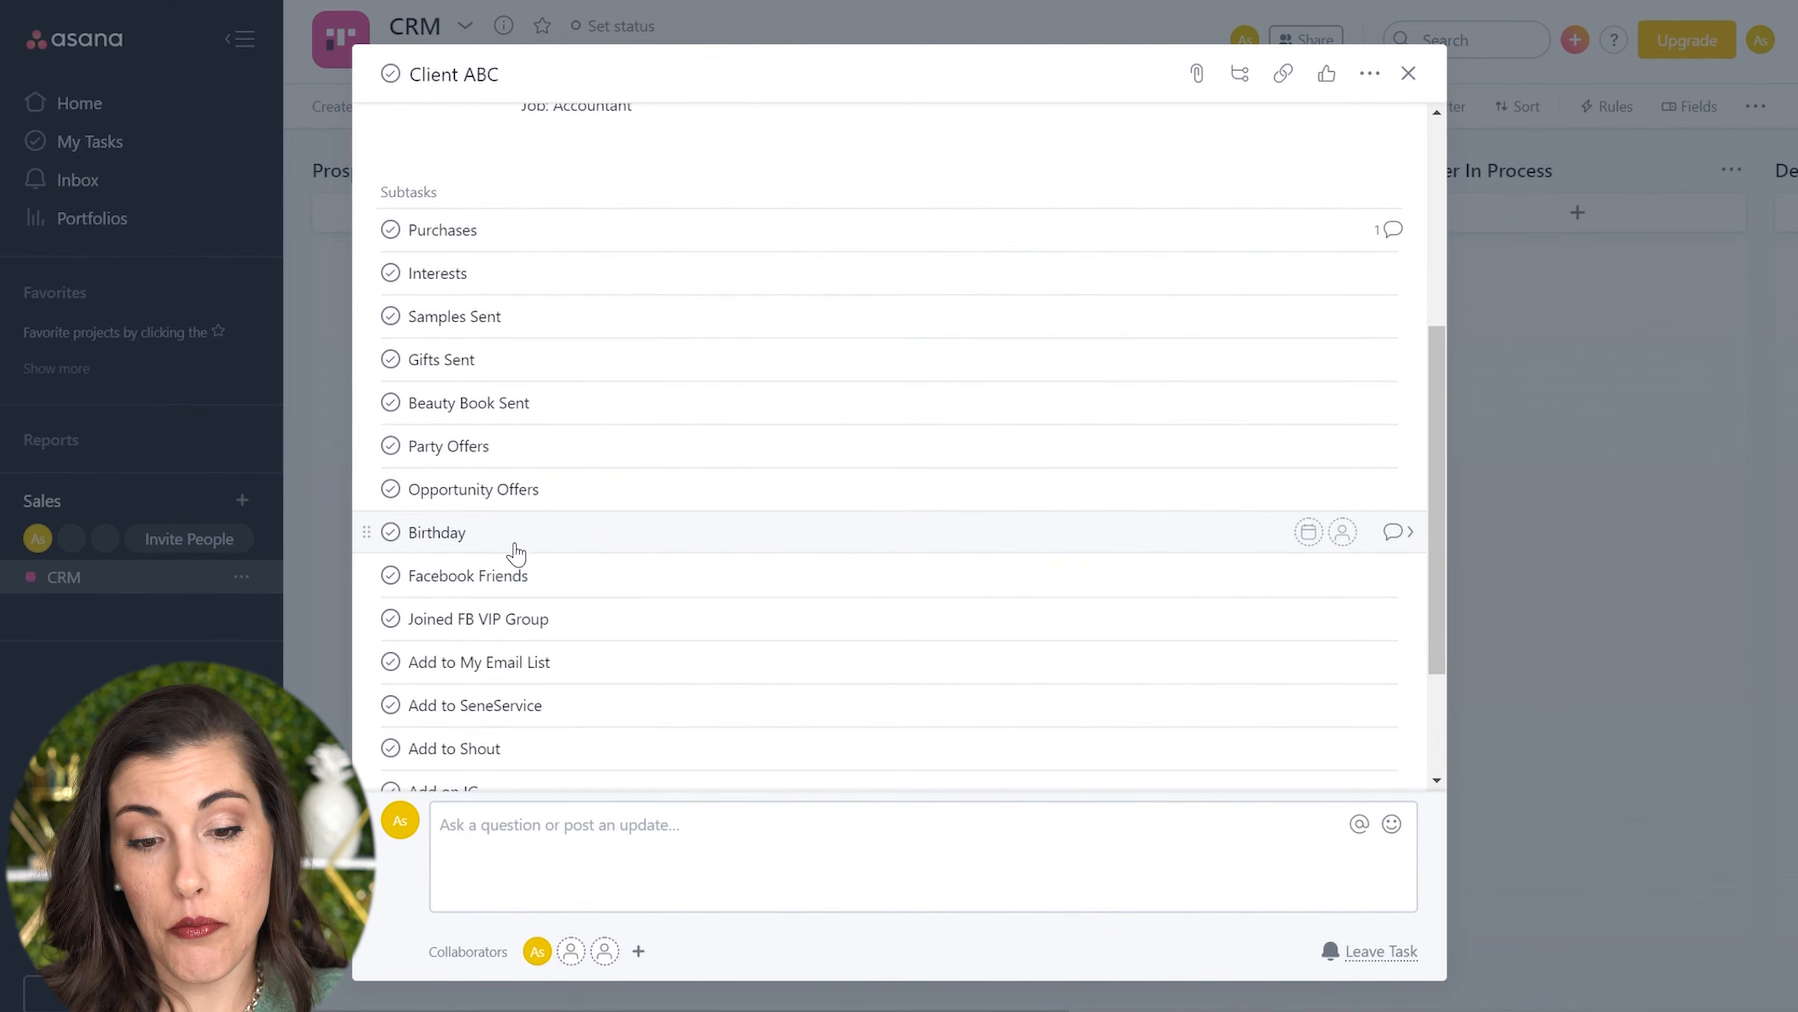
{"action": "left_click", "coordinate": [1308, 531]}
{"action": "left_click_drag", "start_coordinate": [1443, 508], "coordinate": [1446, 575]}
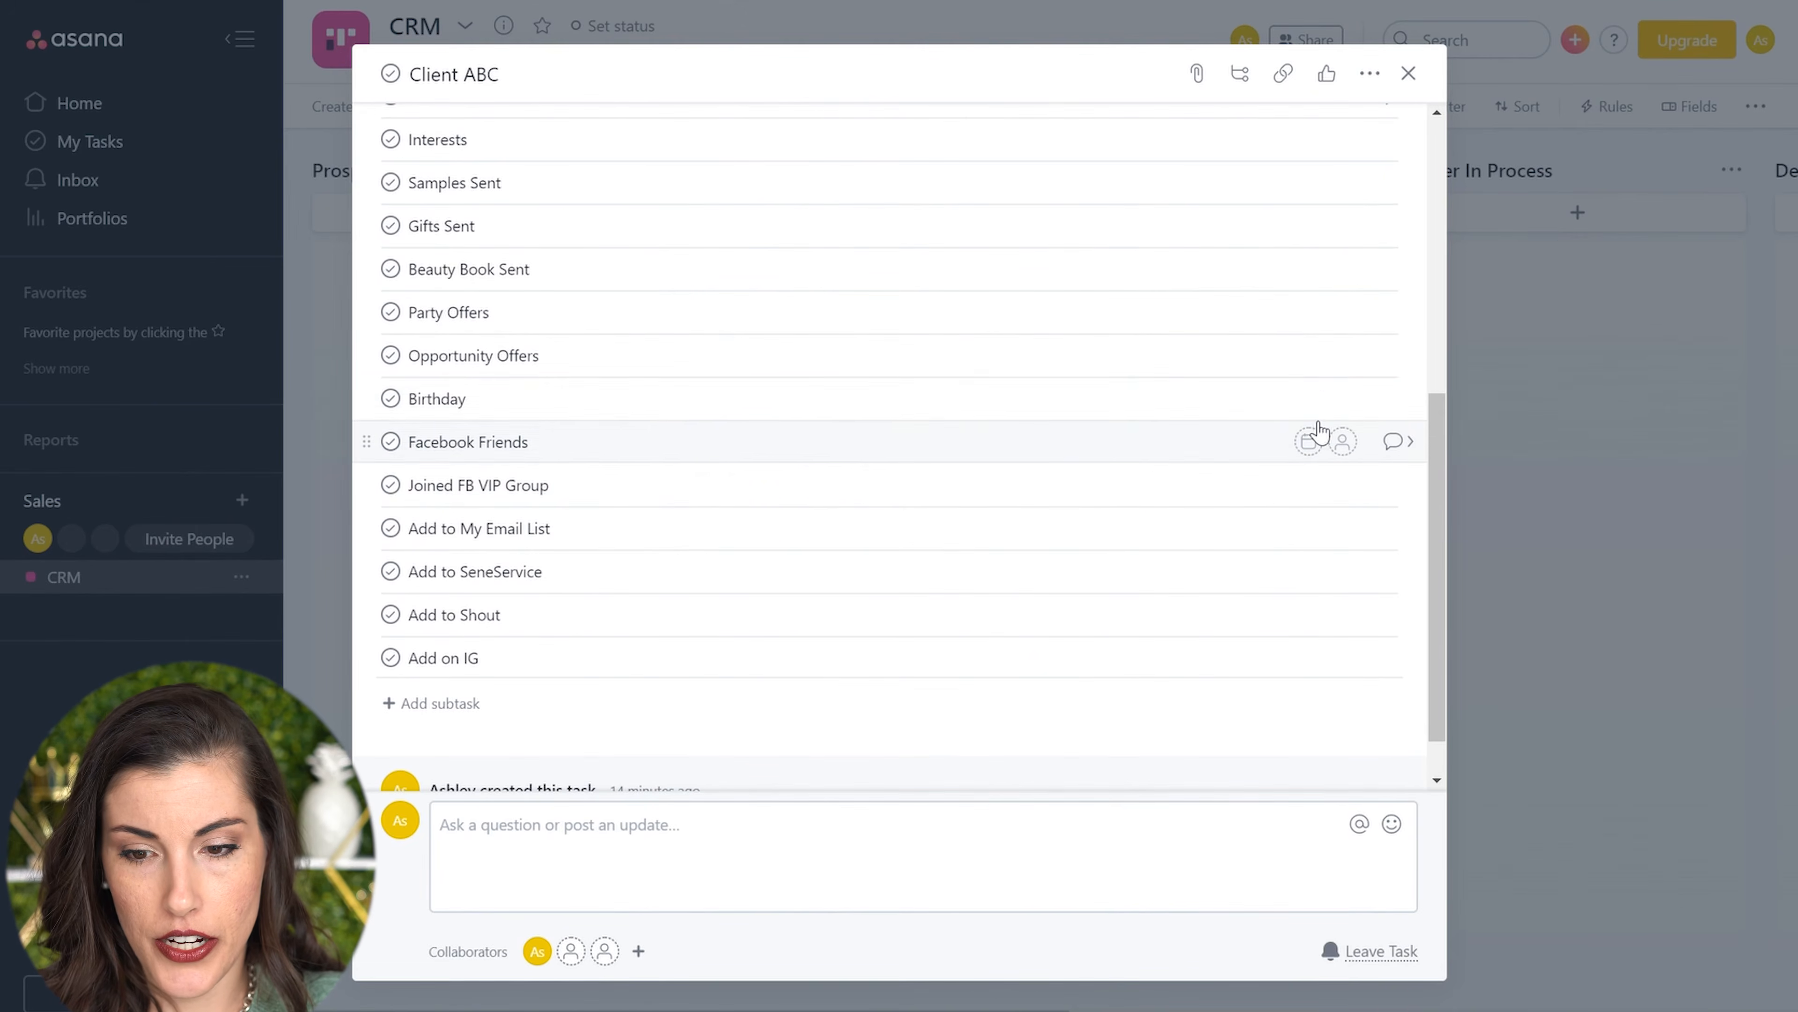
{"action": "left_click", "coordinate": [1310, 401]}
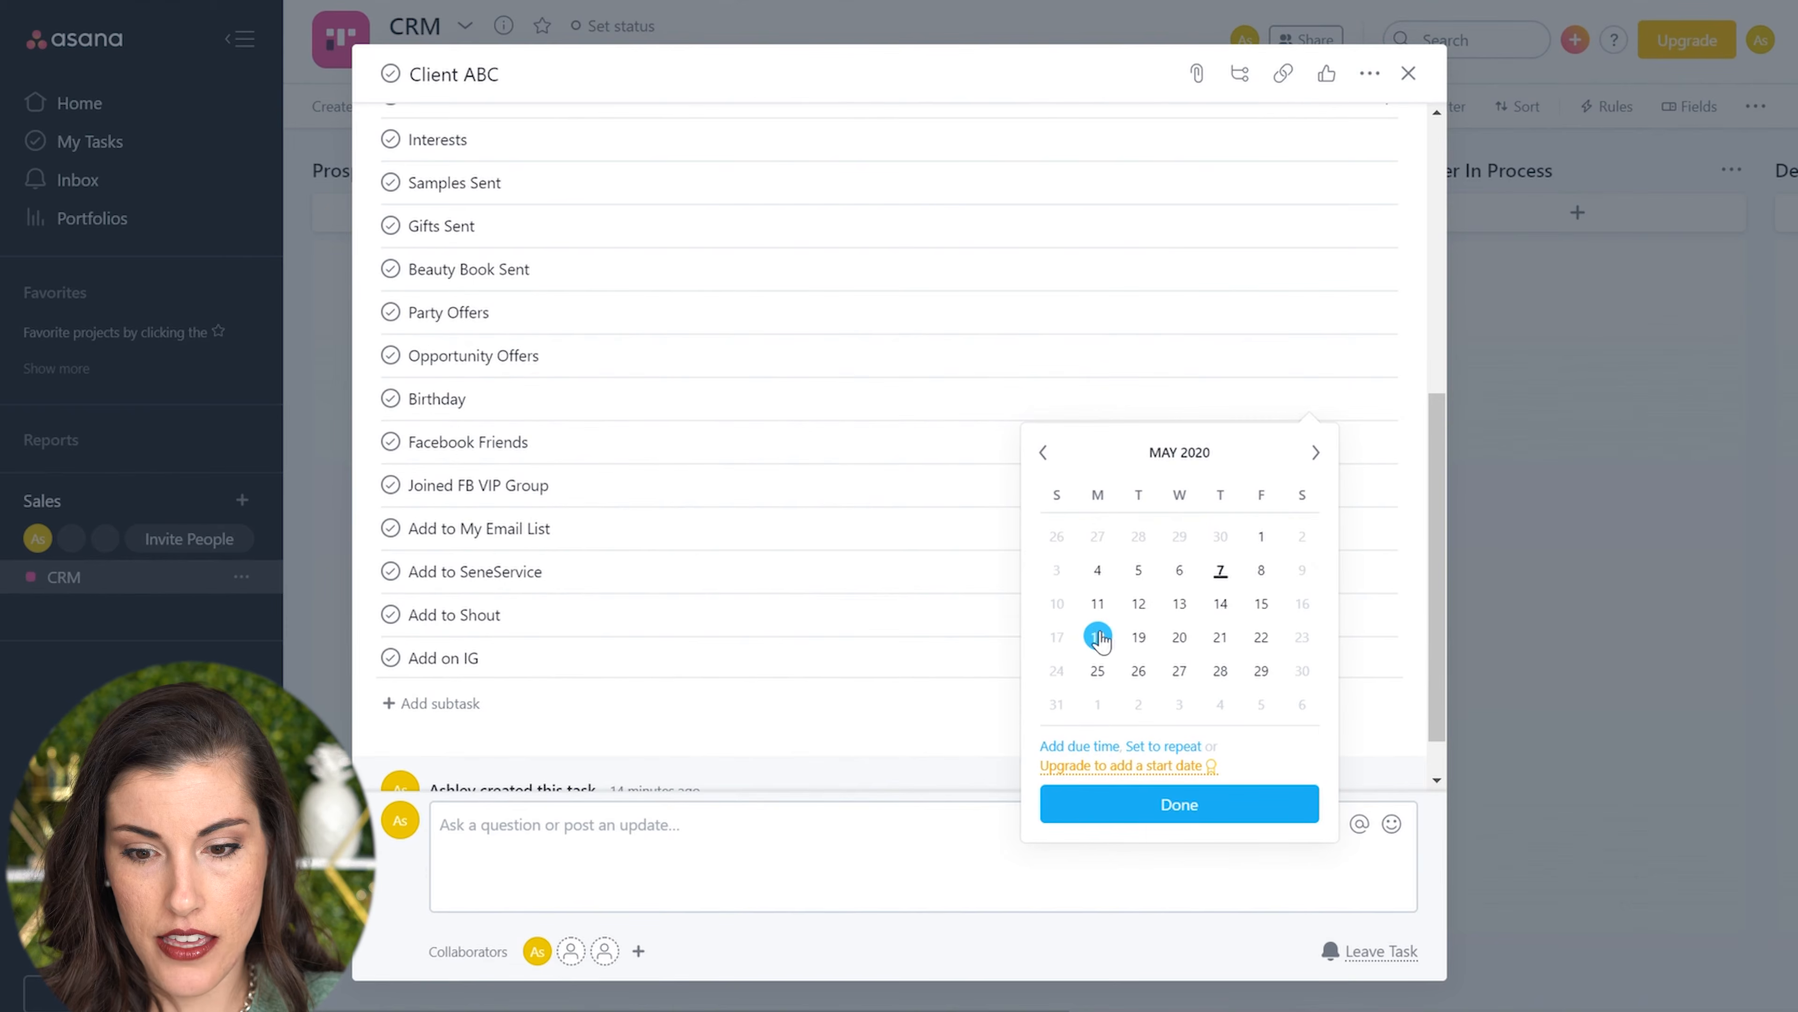
{"action": "left_click", "coordinate": [1057, 637]}
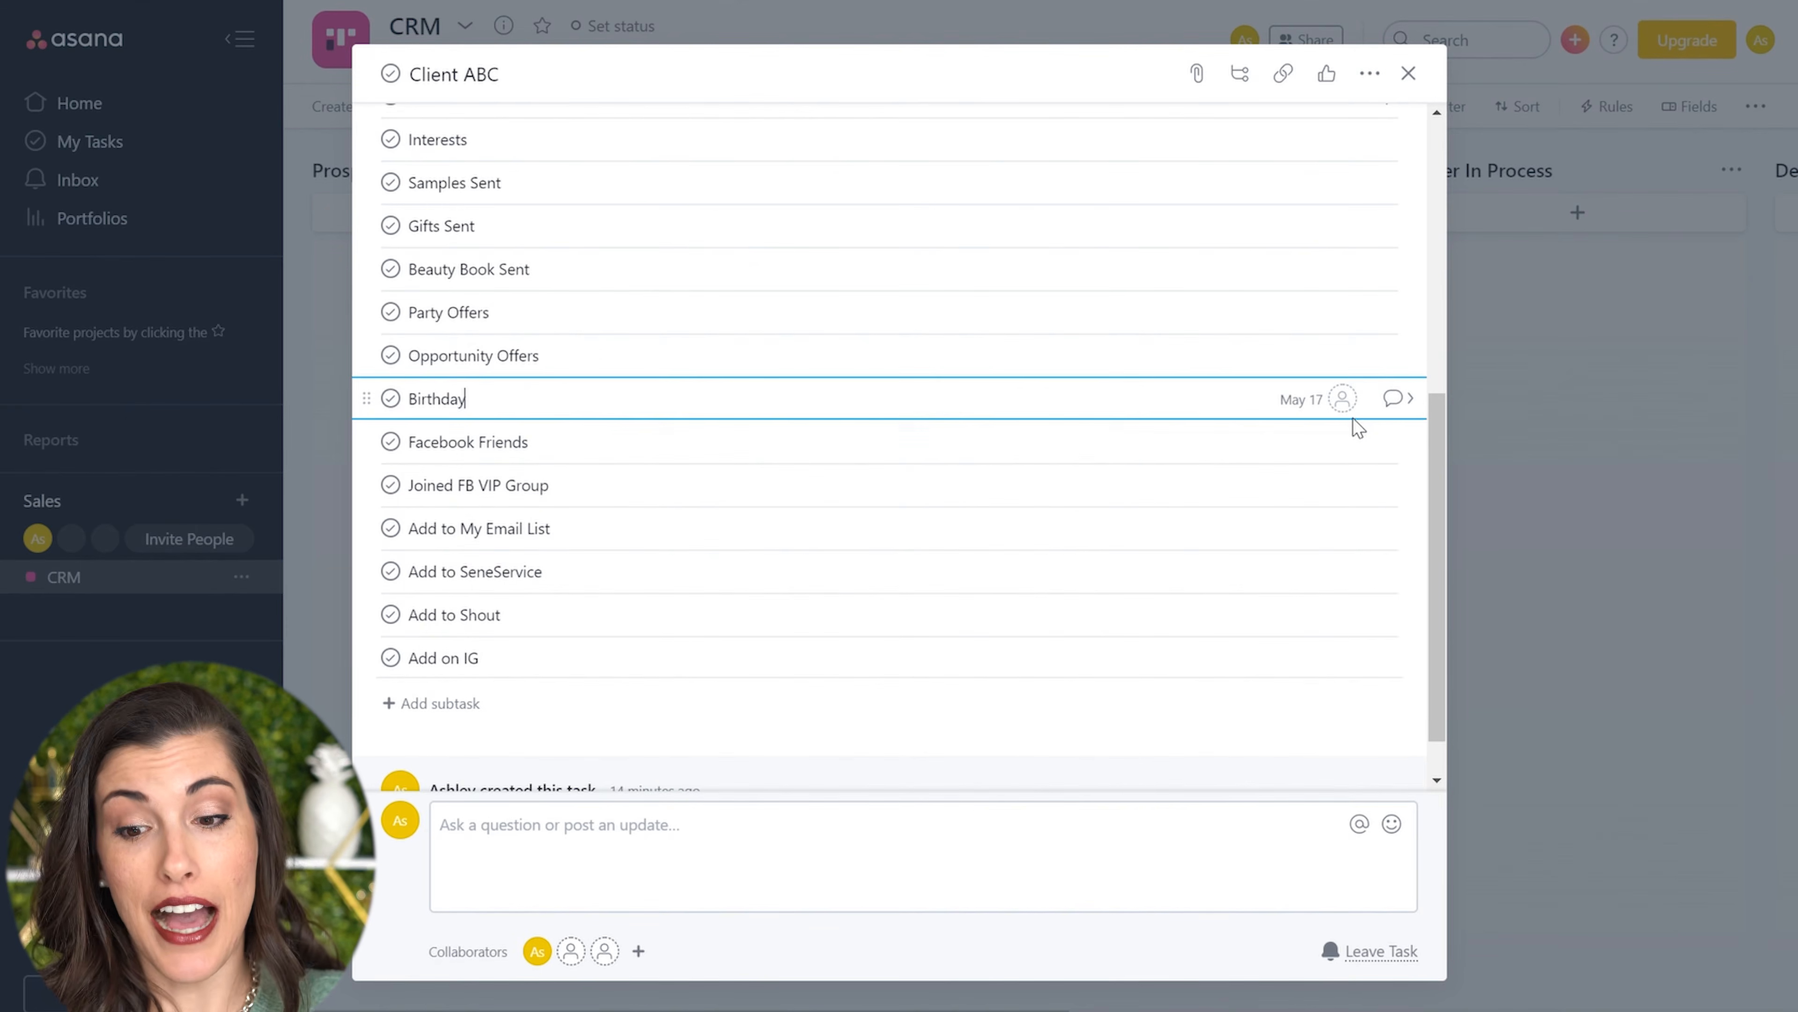
{"action": "left_click", "coordinate": [1342, 399]}
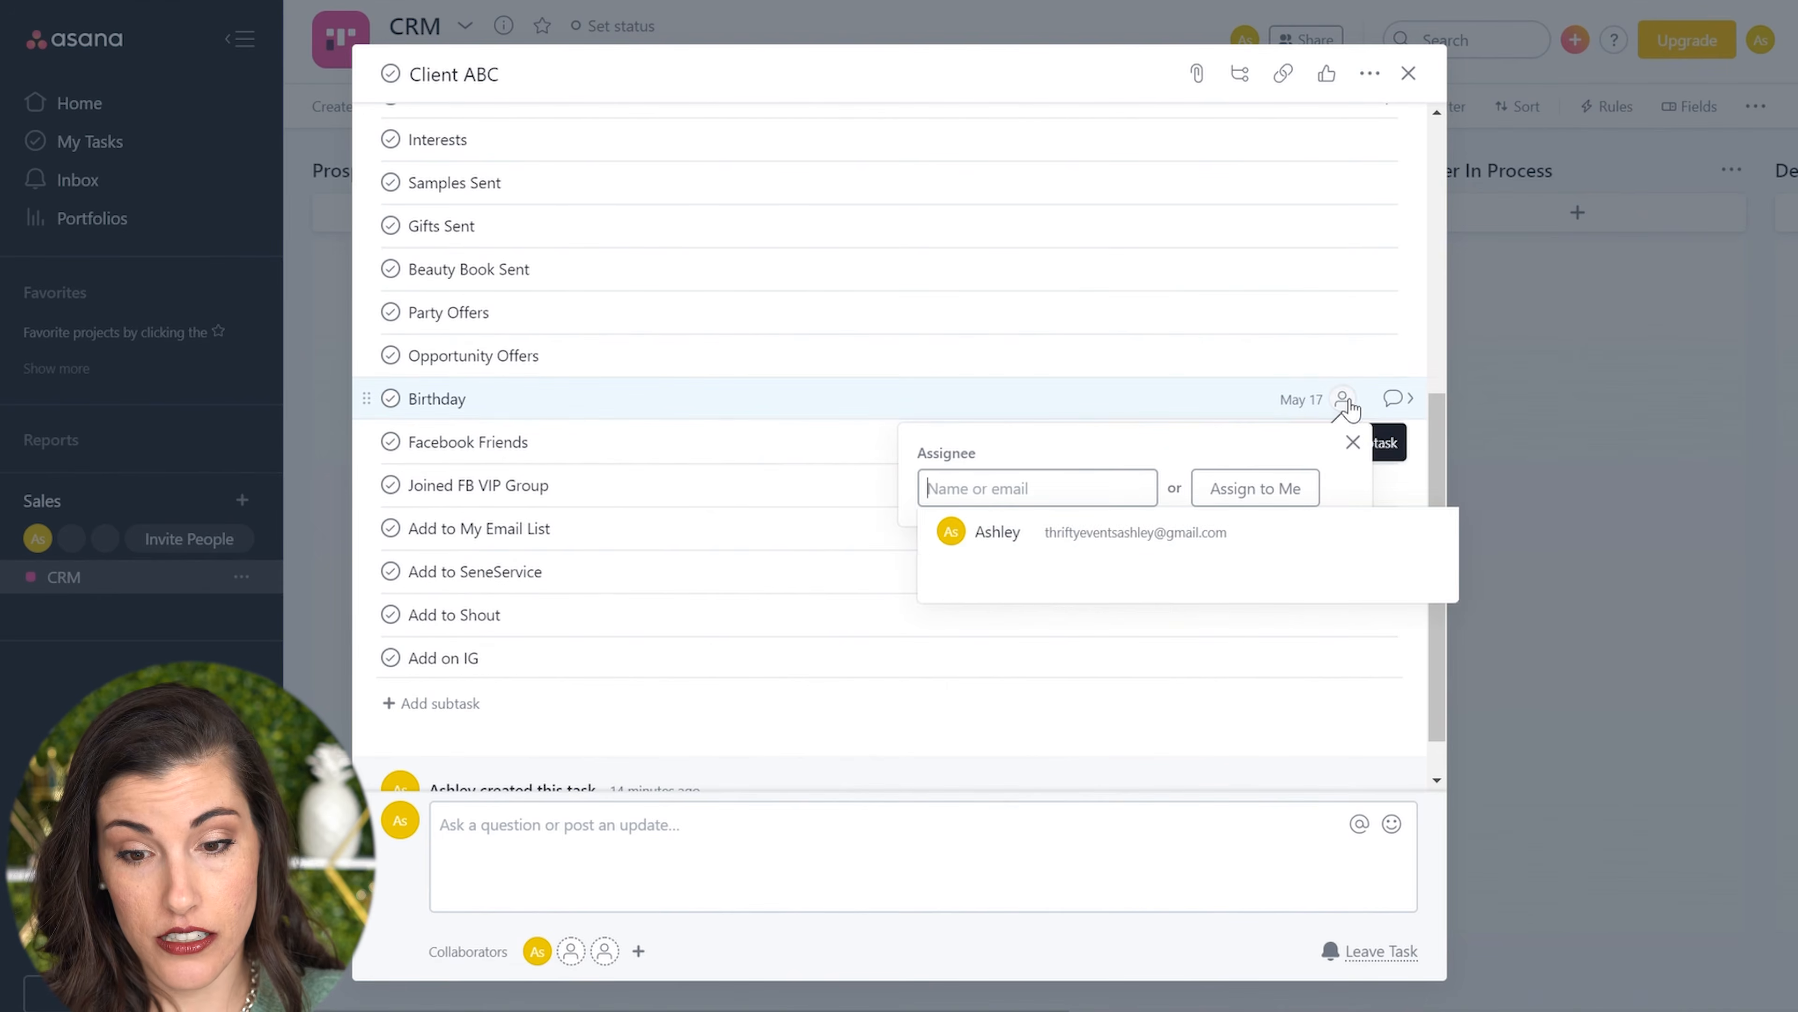
{"action": "left_click", "coordinate": [1036, 541]}
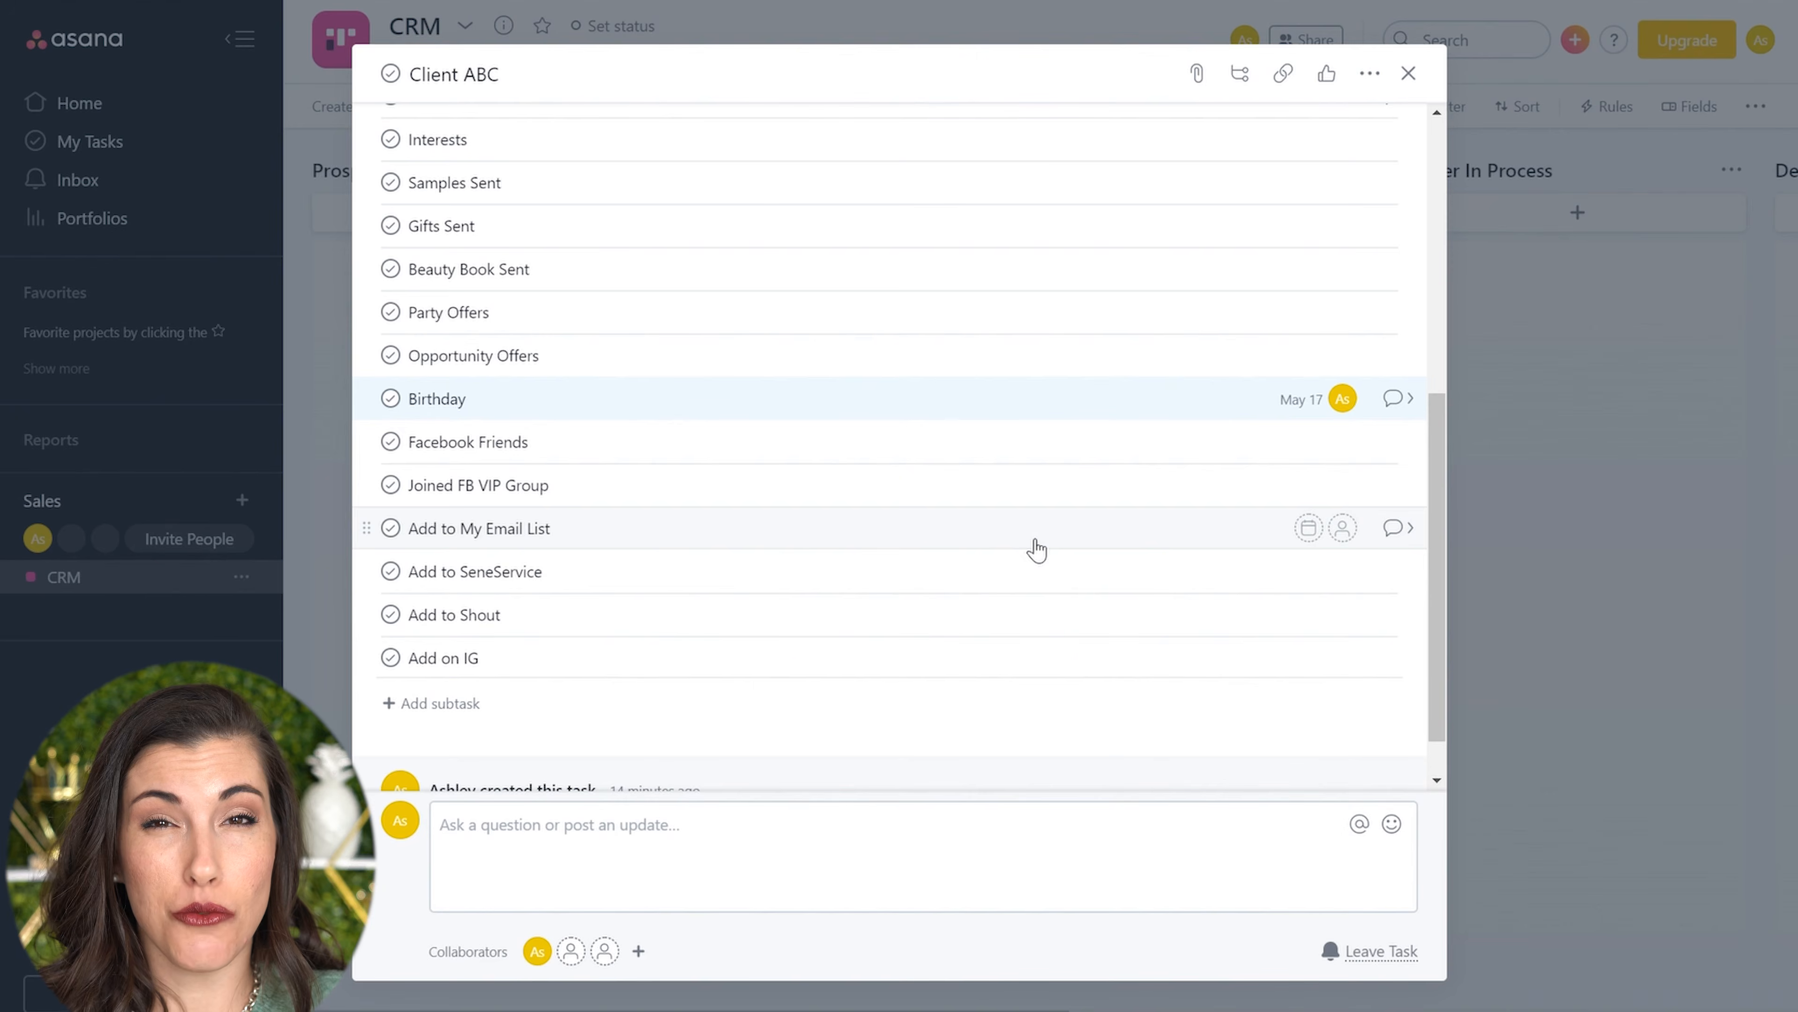
Step: Mark the six Client ABC subtasks from Facebook Friends through Add on IG as complete
{"action": "left_click", "coordinate": [394, 447]}
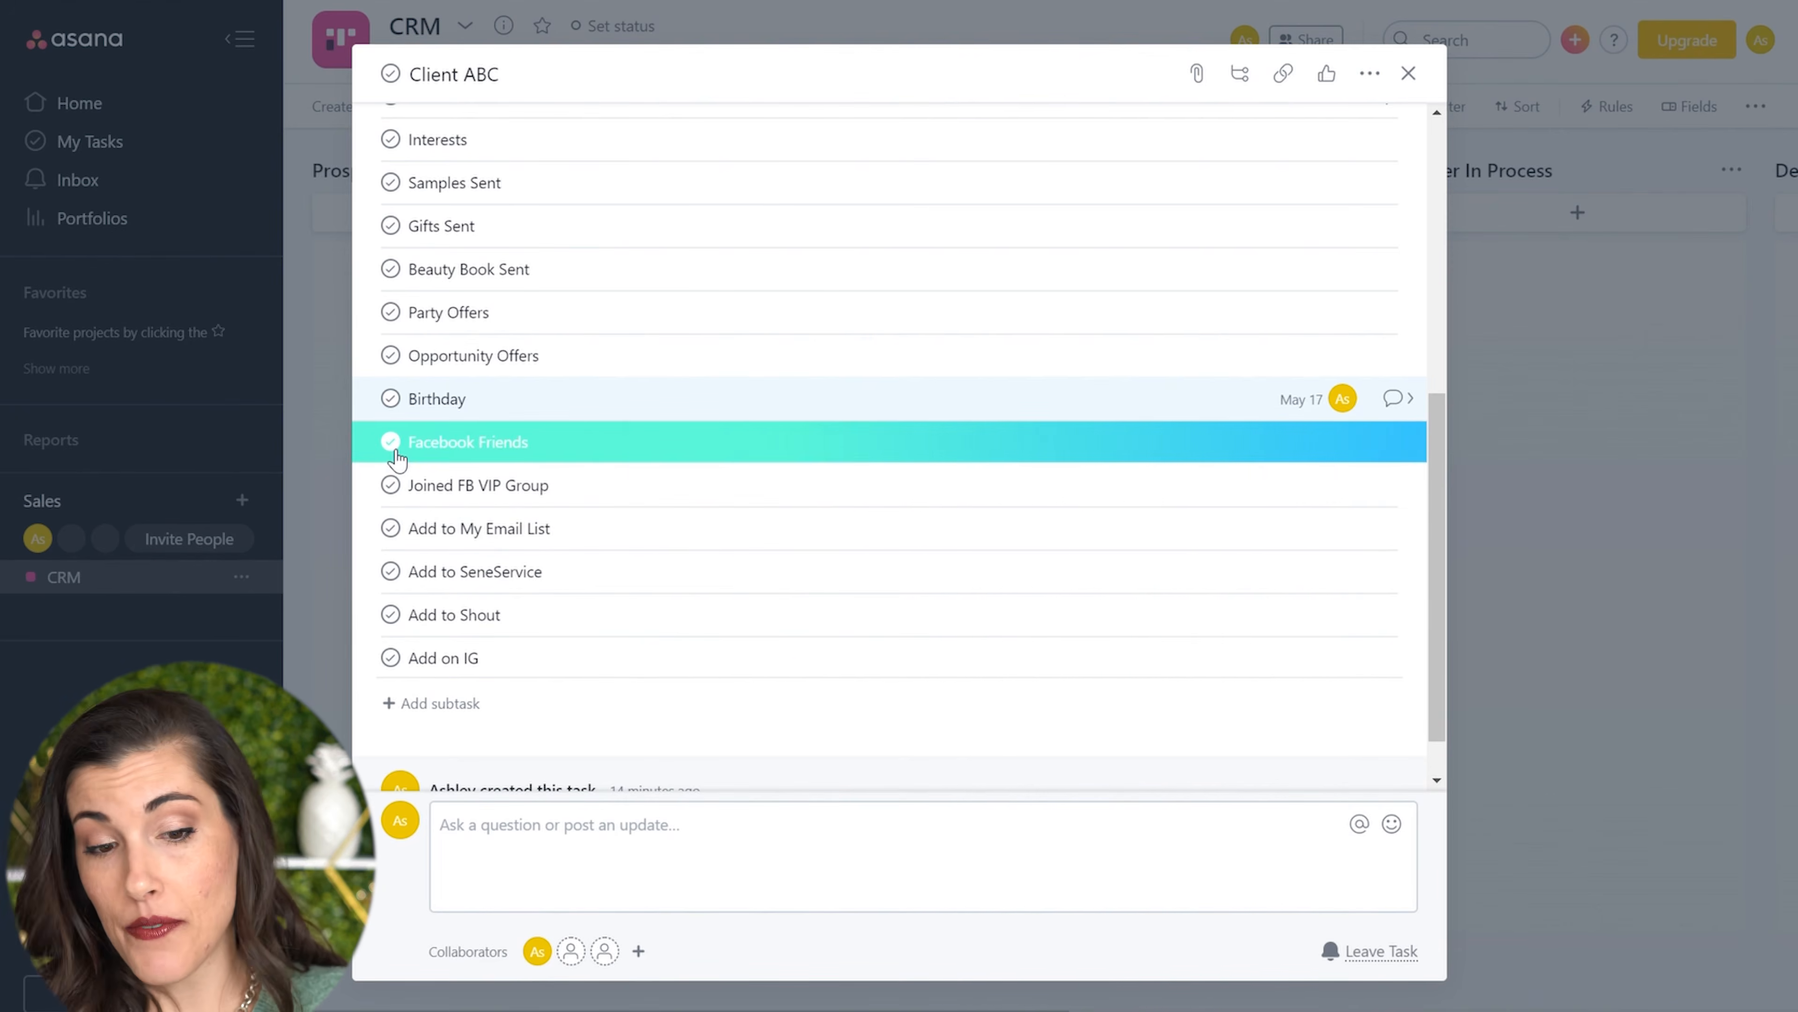
{"action": "left_click", "coordinate": [392, 486]}
{"action": "left_click", "coordinate": [391, 527]}
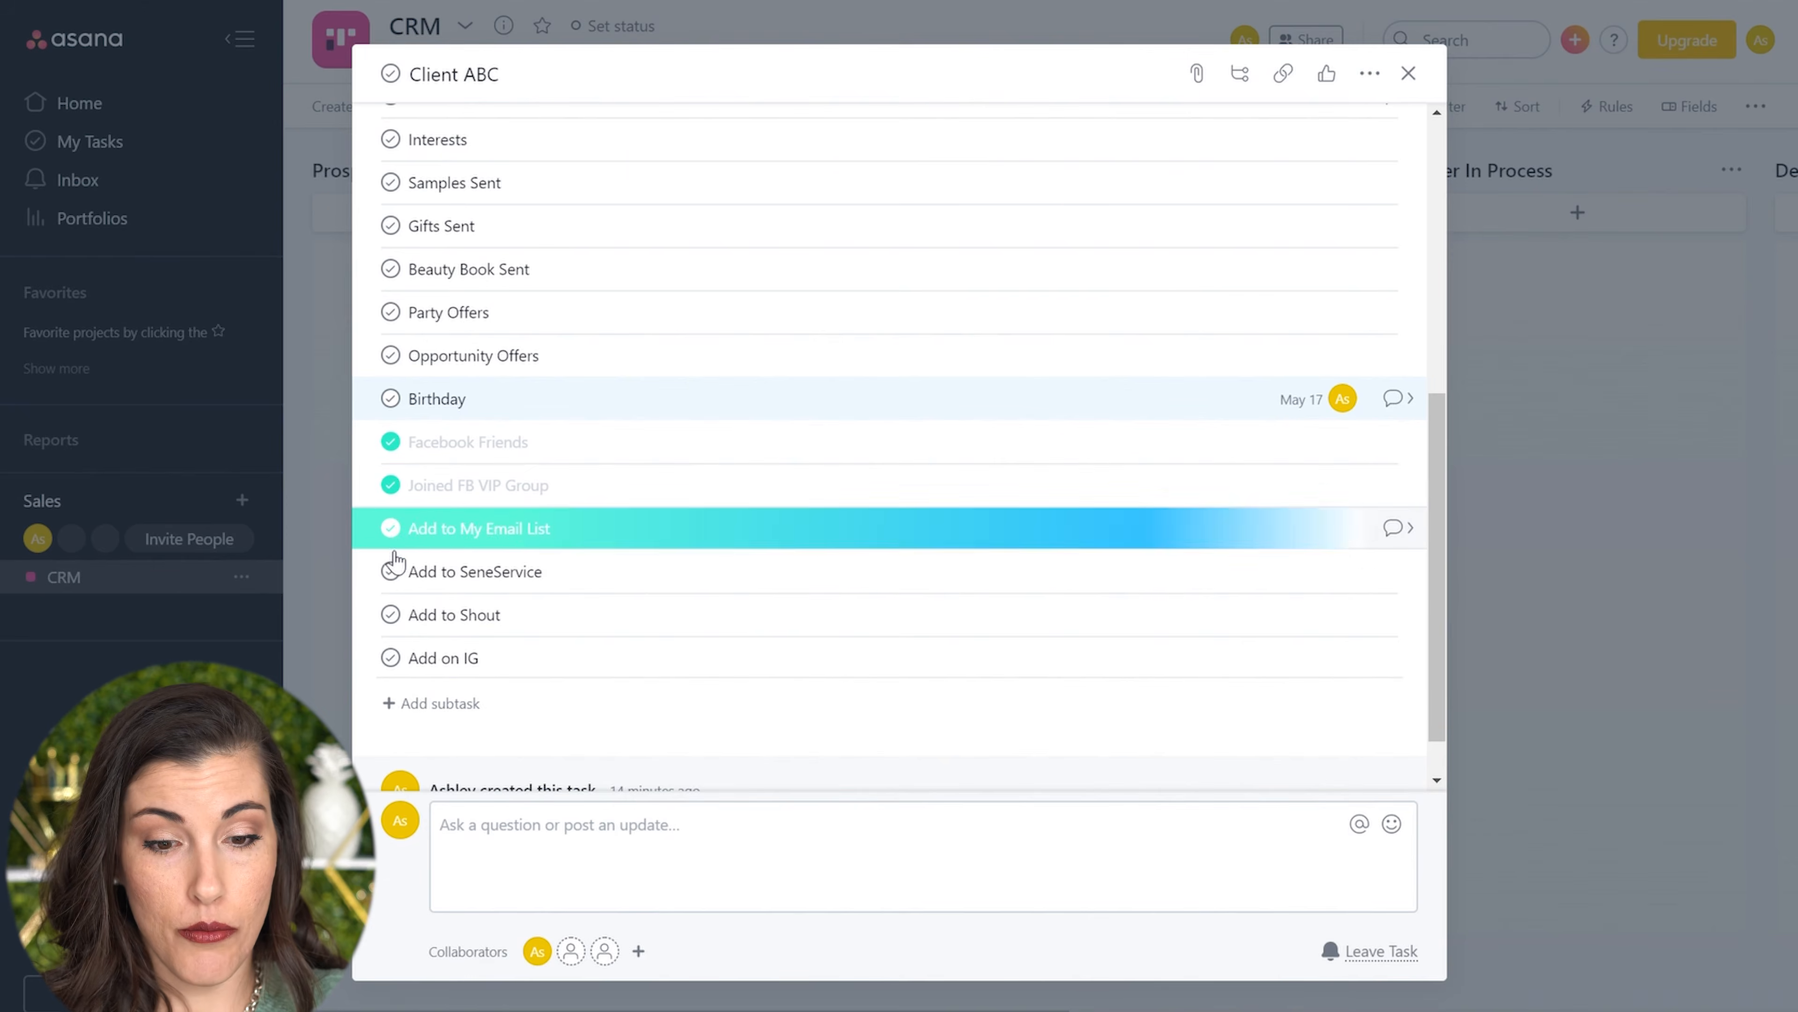
{"action": "left_click", "coordinate": [391, 571]}
{"action": "left_click", "coordinate": [391, 614]}
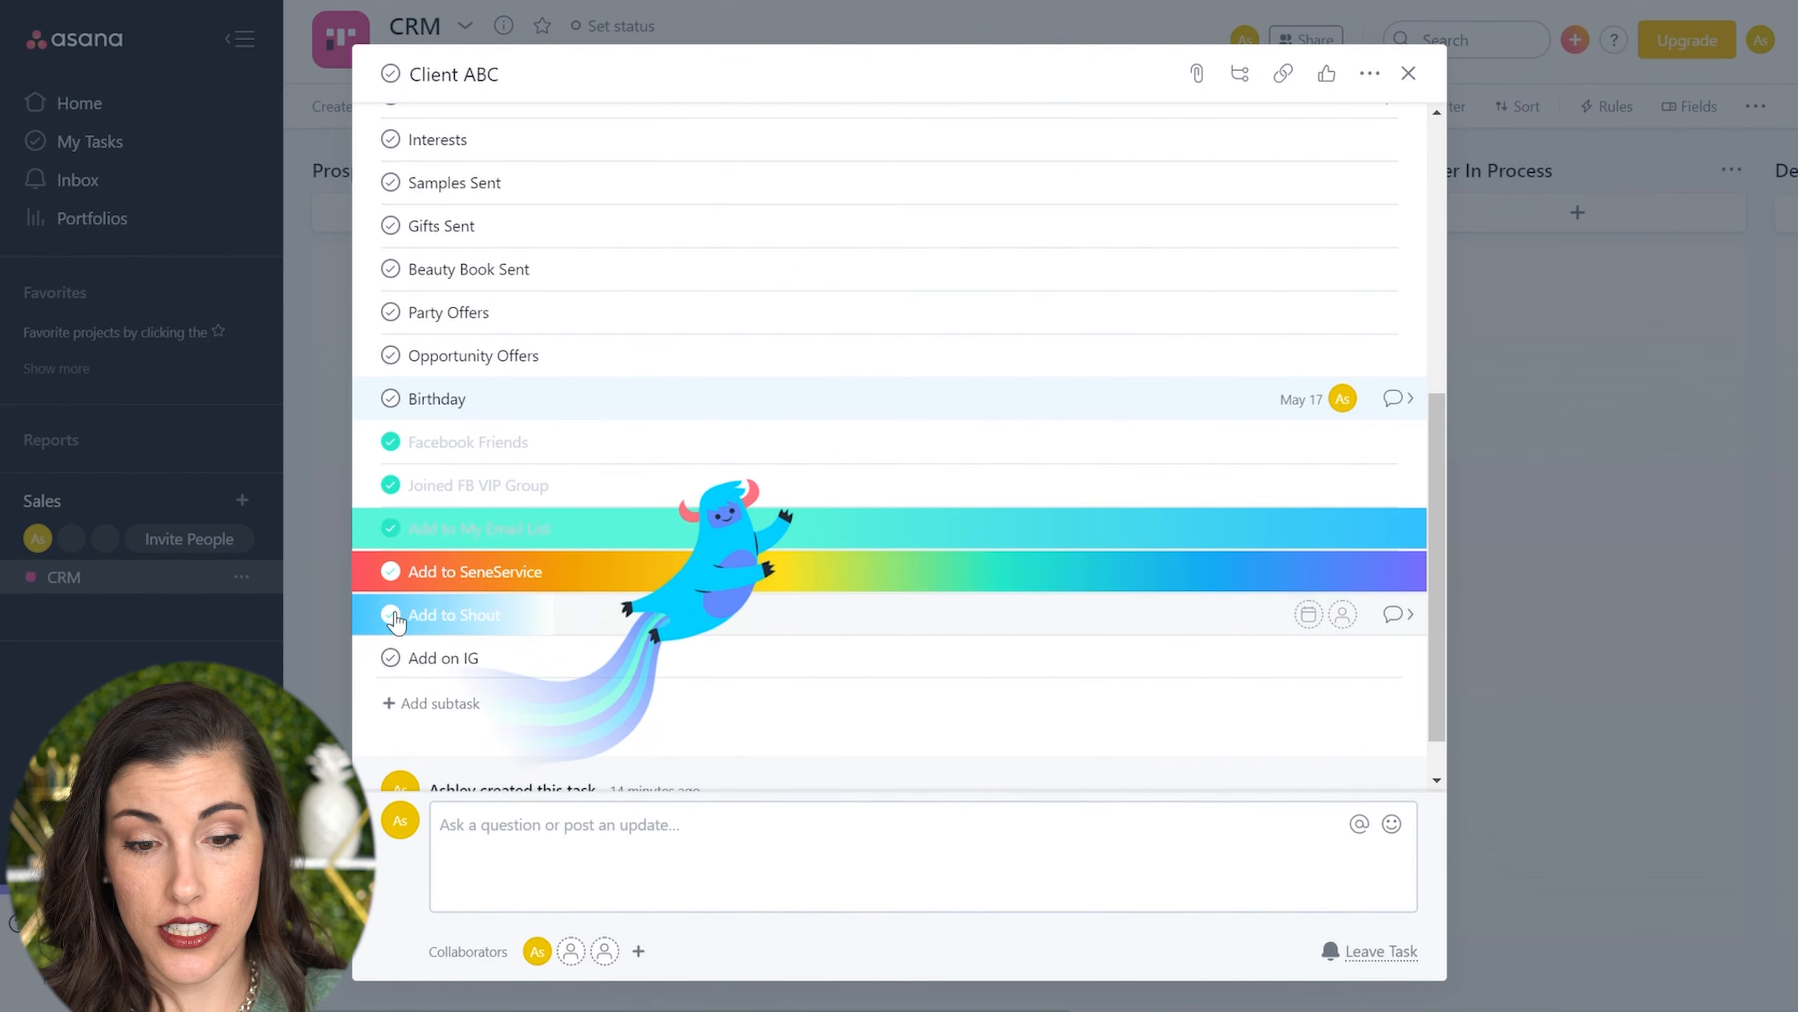
{"action": "left_click", "coordinate": [397, 648]}
{"action": "left_click", "coordinate": [391, 653]}
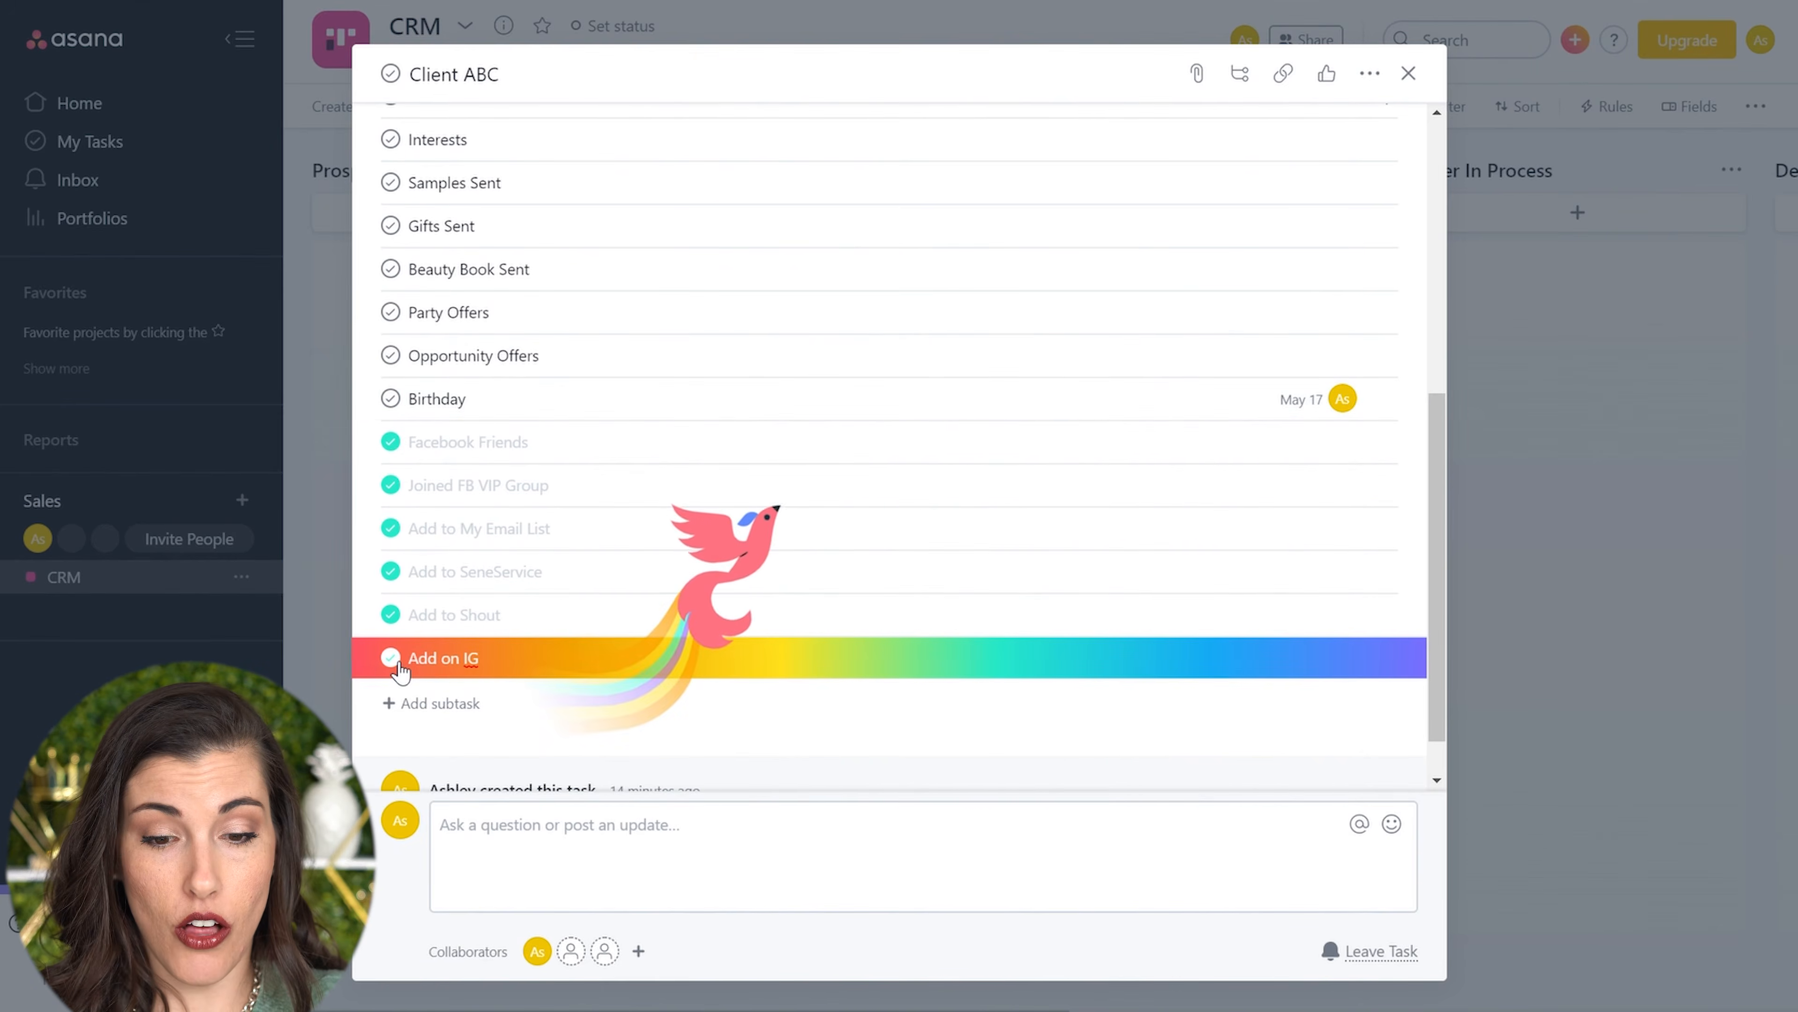
Step: Review Client ABC's subtasks and description, and close the task details
{"action": "scroll", "coordinate": [711, 489], "scroll_direction": "up", "scroll_amount": 1}
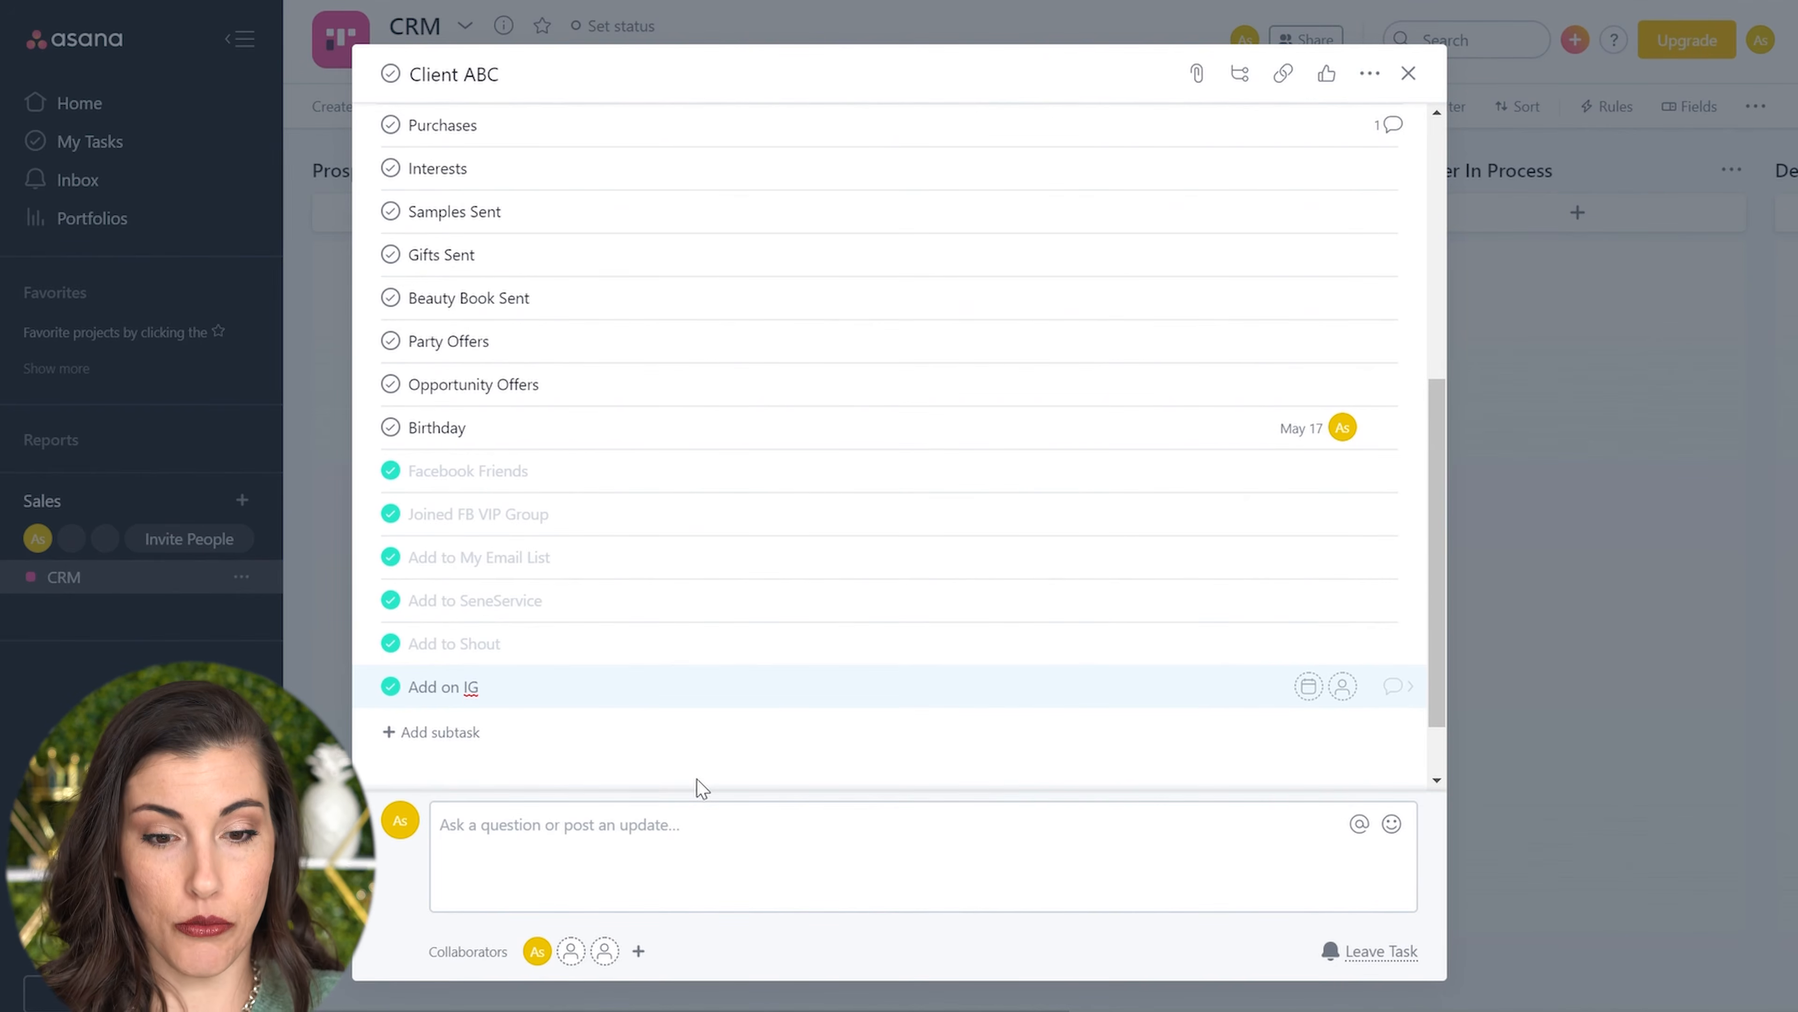
{"action": "left_click_drag", "start_coordinate": [1437, 567], "coordinate": [1469, 401]}
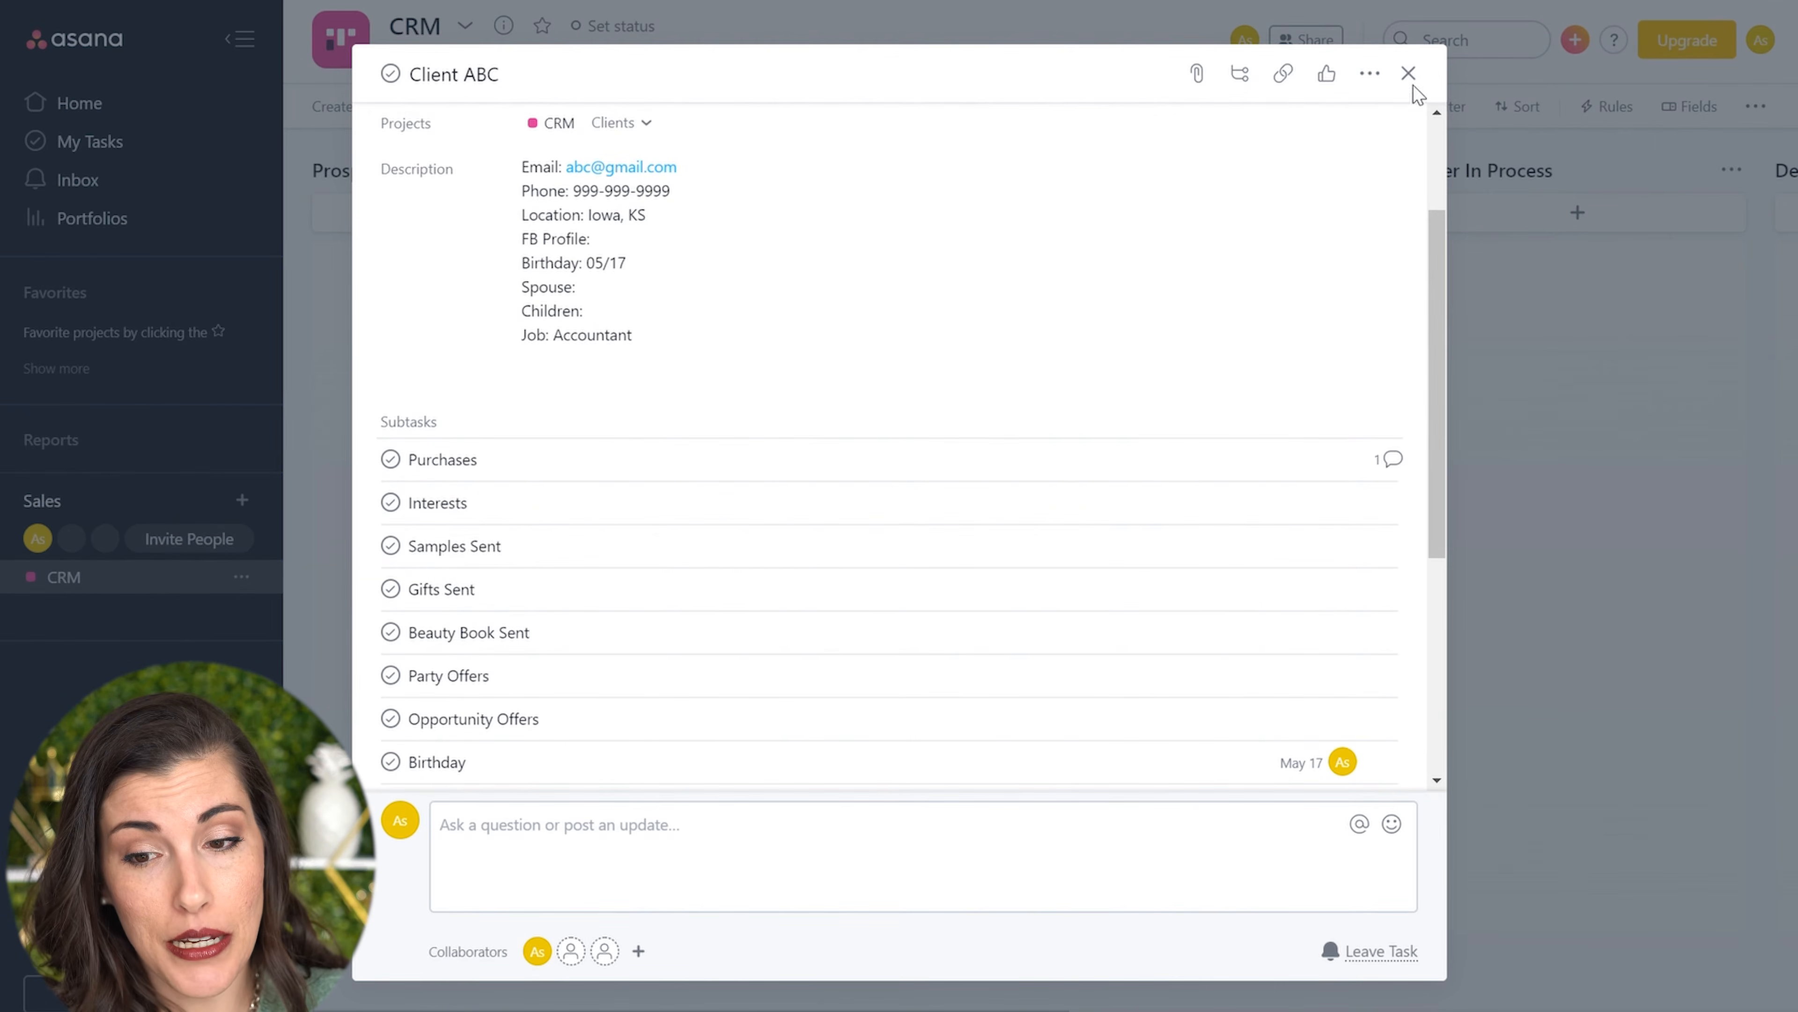
{"action": "left_click", "coordinate": [1409, 74]}
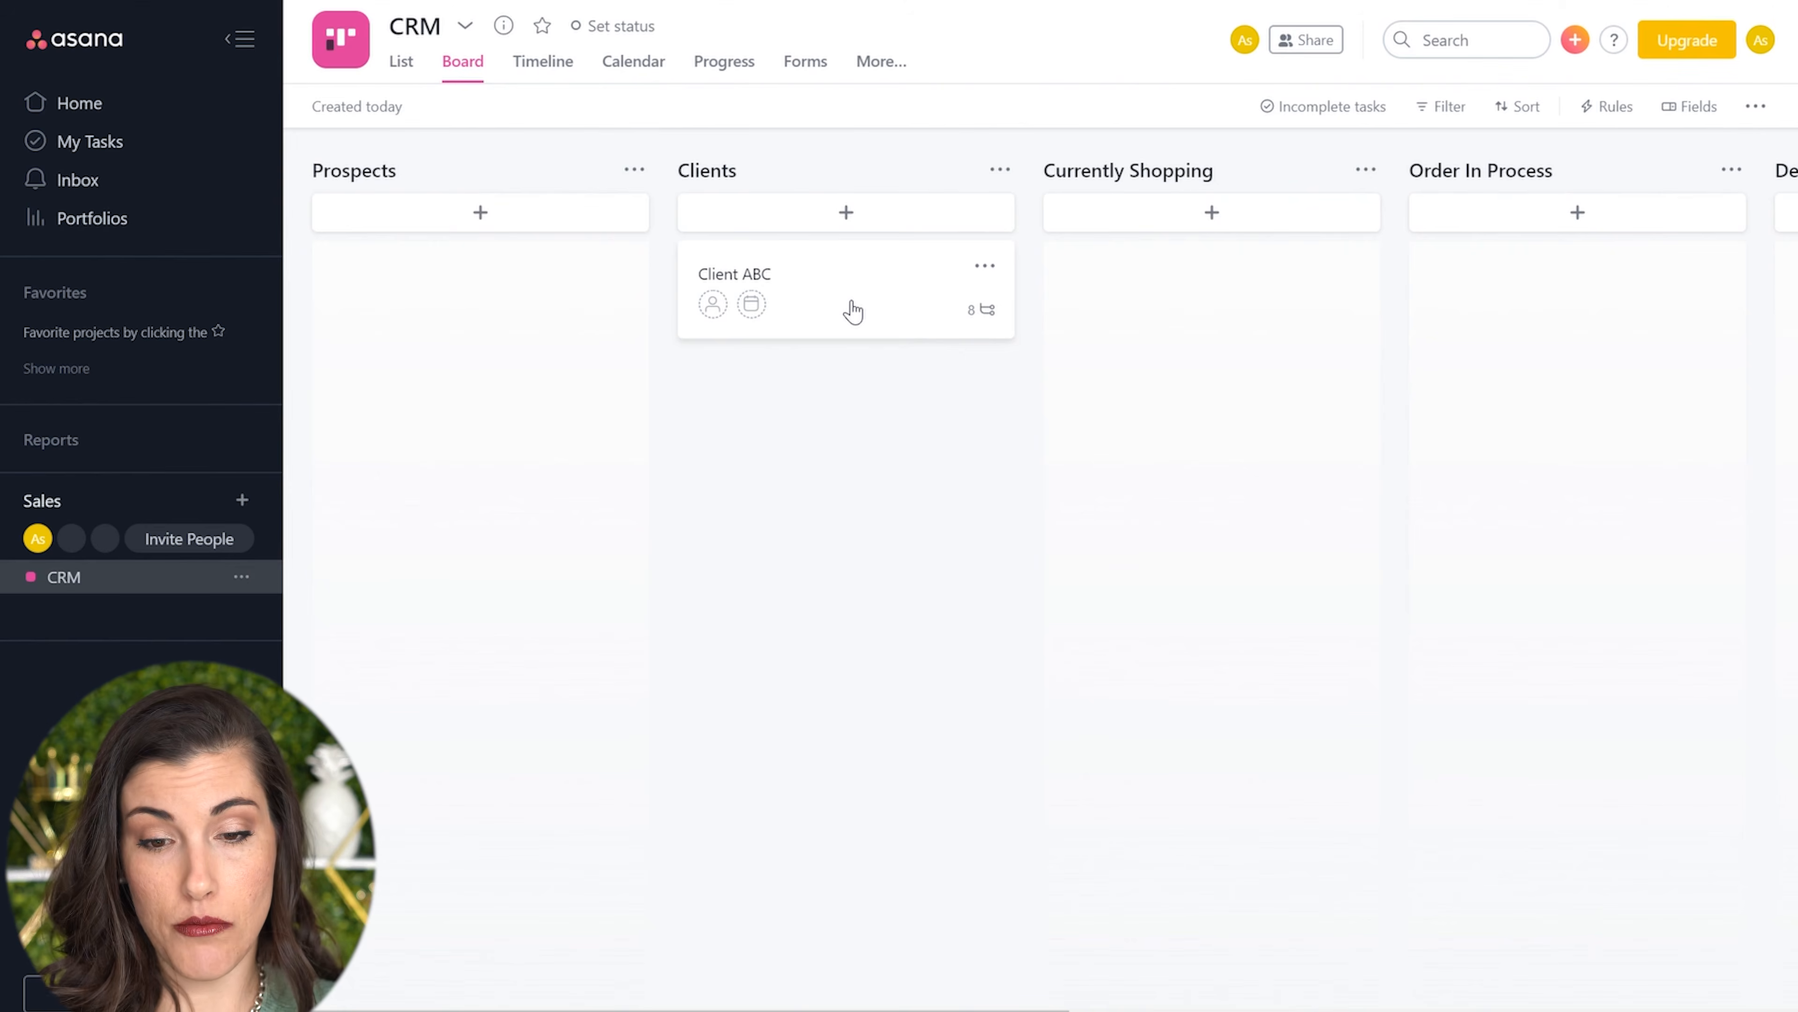
Step: Move the Client ABC card from Clients to Currently Shopping, and check its task details
{"action": "left_click_drag", "start_coordinate": [852, 311], "coordinate": [1239, 311]}
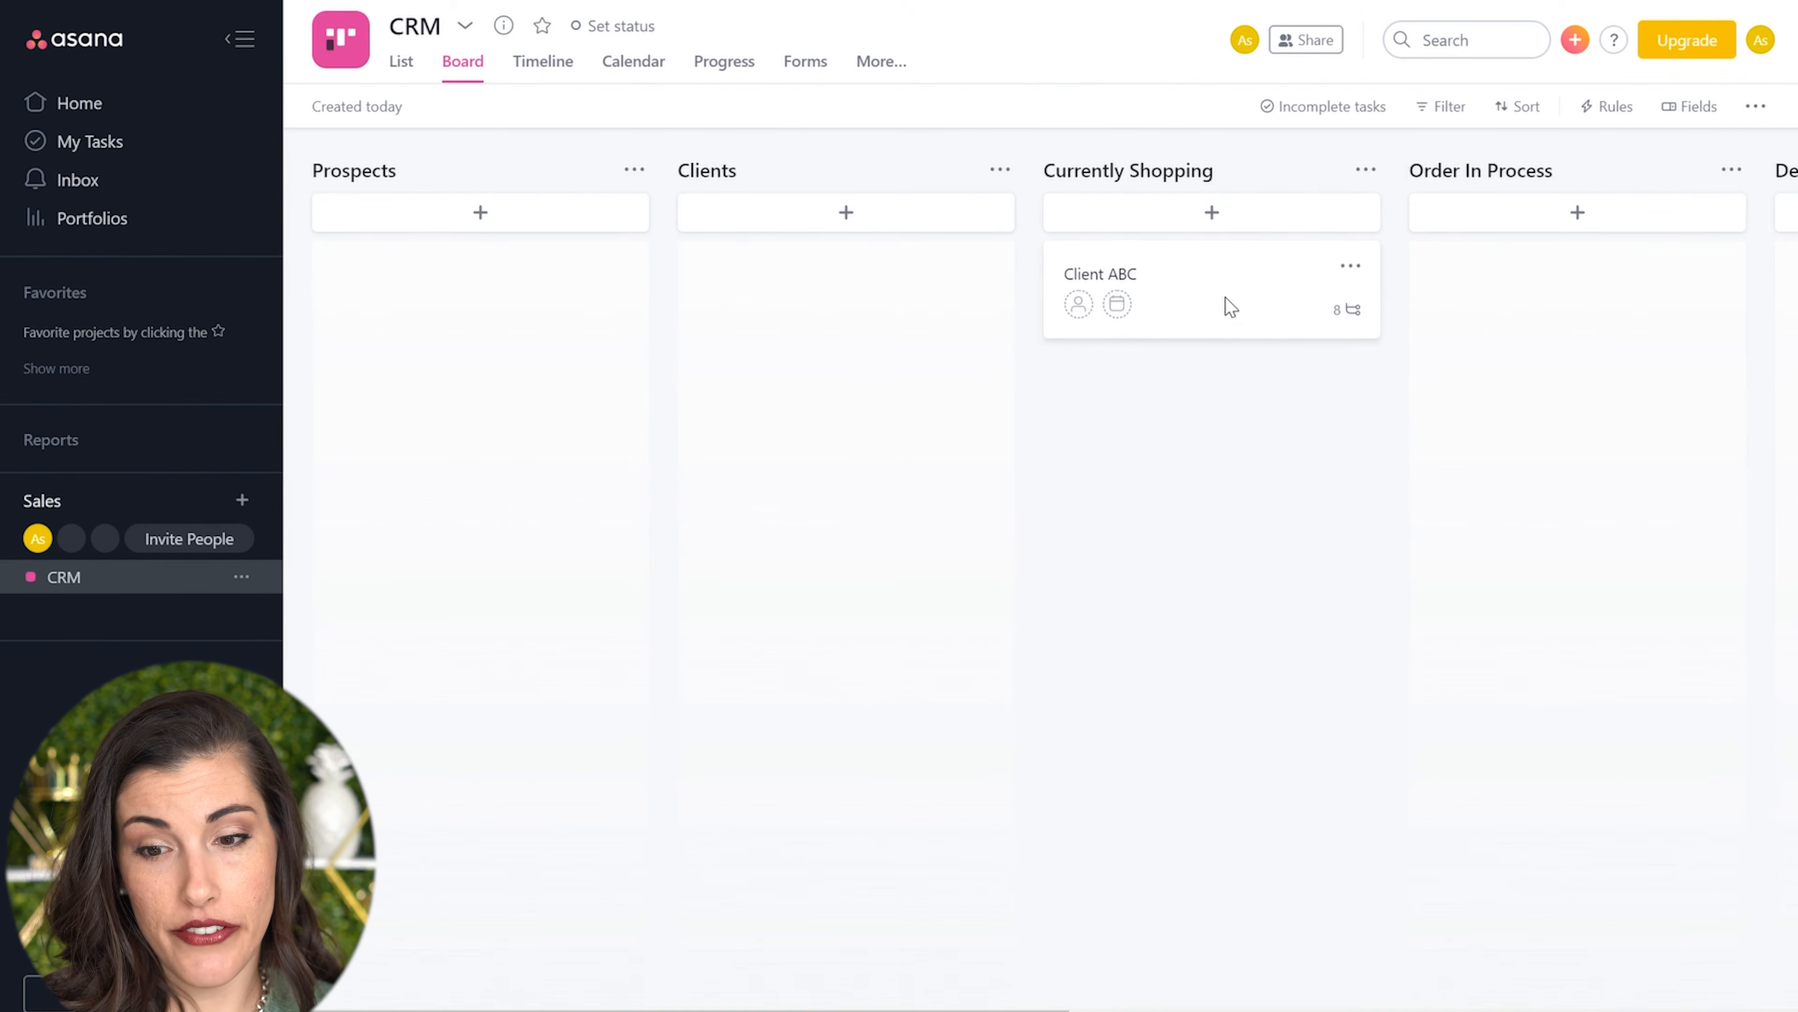
{"action": "left_click", "coordinate": [1233, 306]}
{"action": "left_click", "coordinate": [1405, 70]}
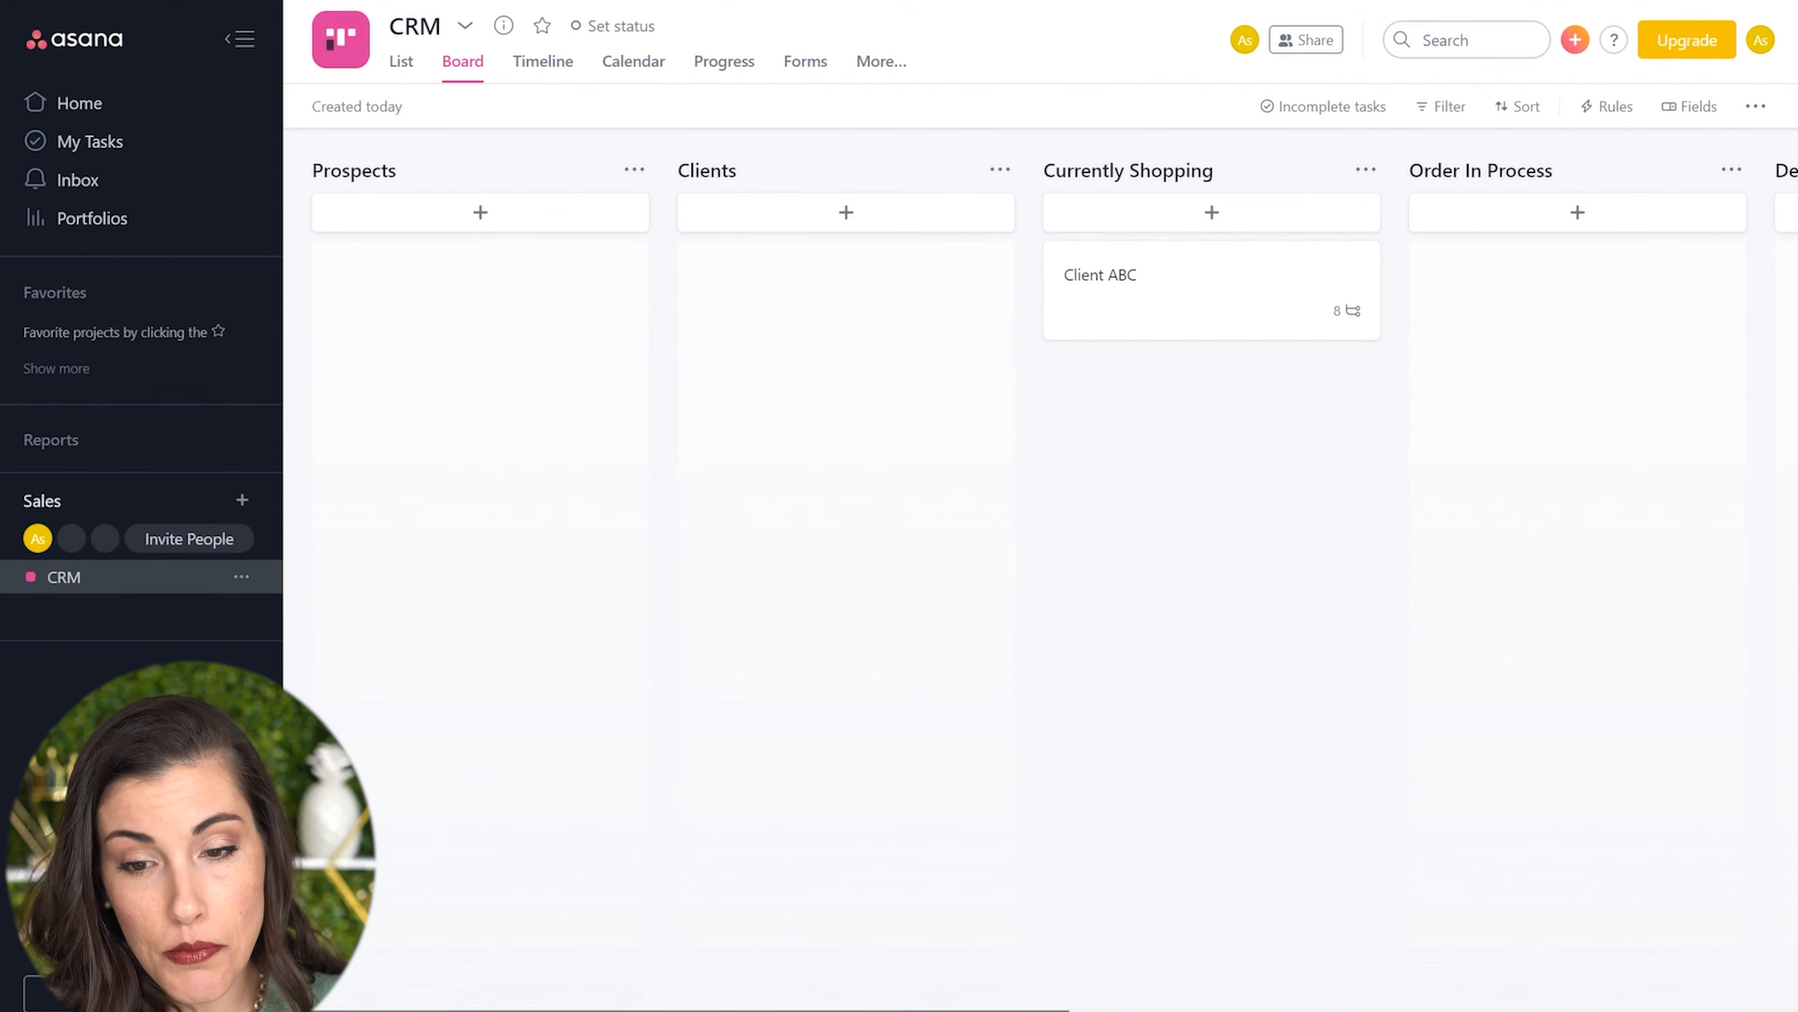
Step: Advance the Client ABC card through Order In Process and Deliver Follow-Up to the 2 Week Follow-Up column
{"action": "left_click_drag", "start_coordinate": [708, 1010], "coordinate": [1033, 1010]}
{"action": "left_click_drag", "start_coordinate": [466, 296], "coordinate": [940, 344]}
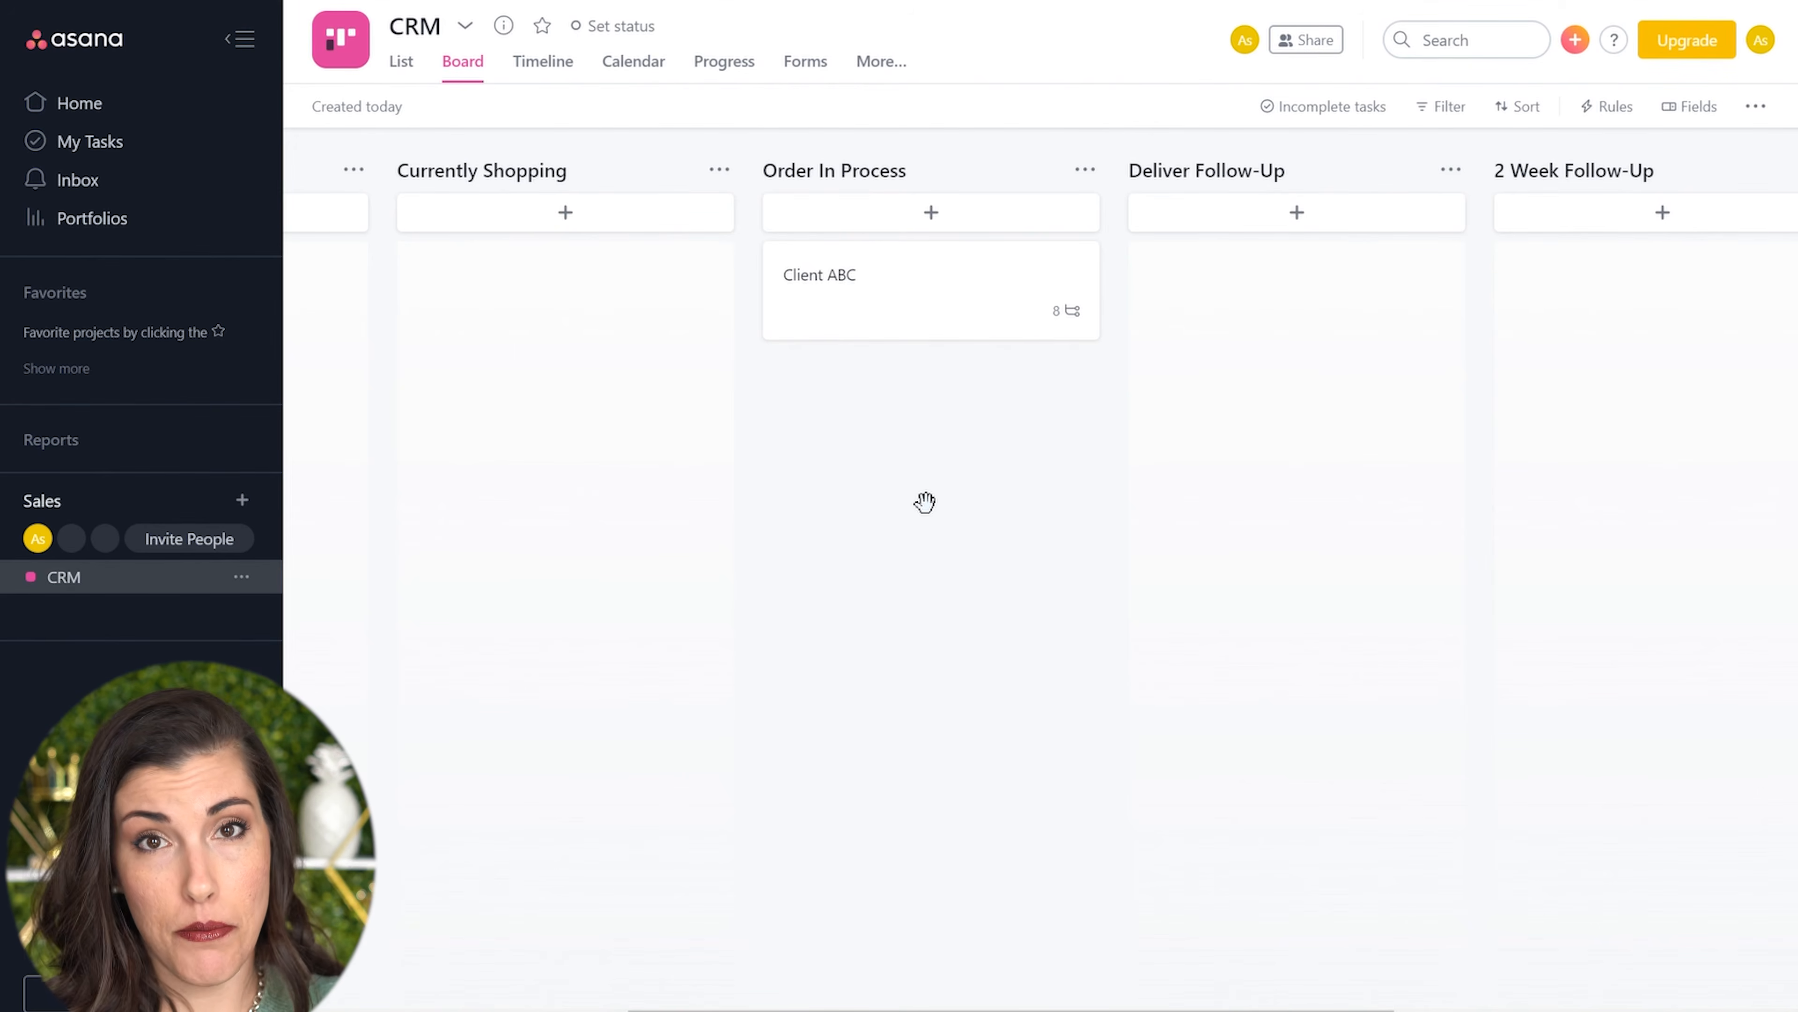
{"action": "left_click_drag", "start_coordinate": [916, 285], "coordinate": [1295, 326]}
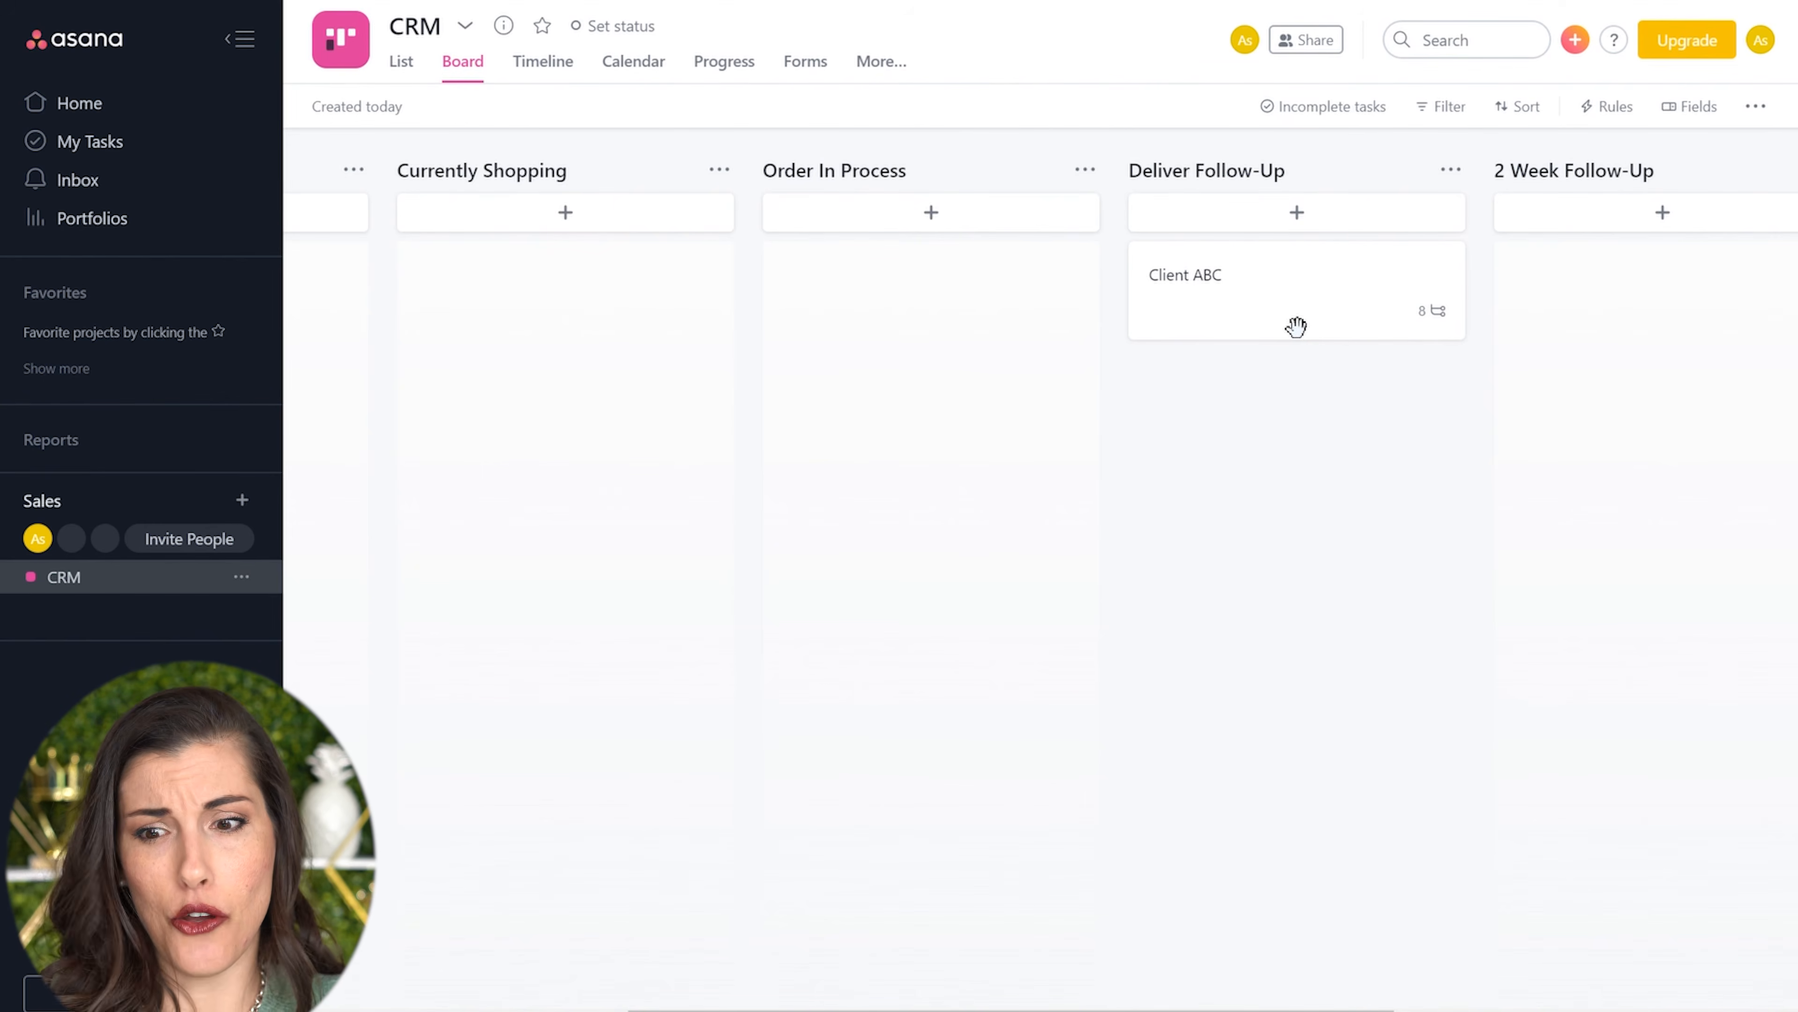
{"action": "left_click_drag", "start_coordinate": [1425, 337], "coordinate": [1604, 313]}
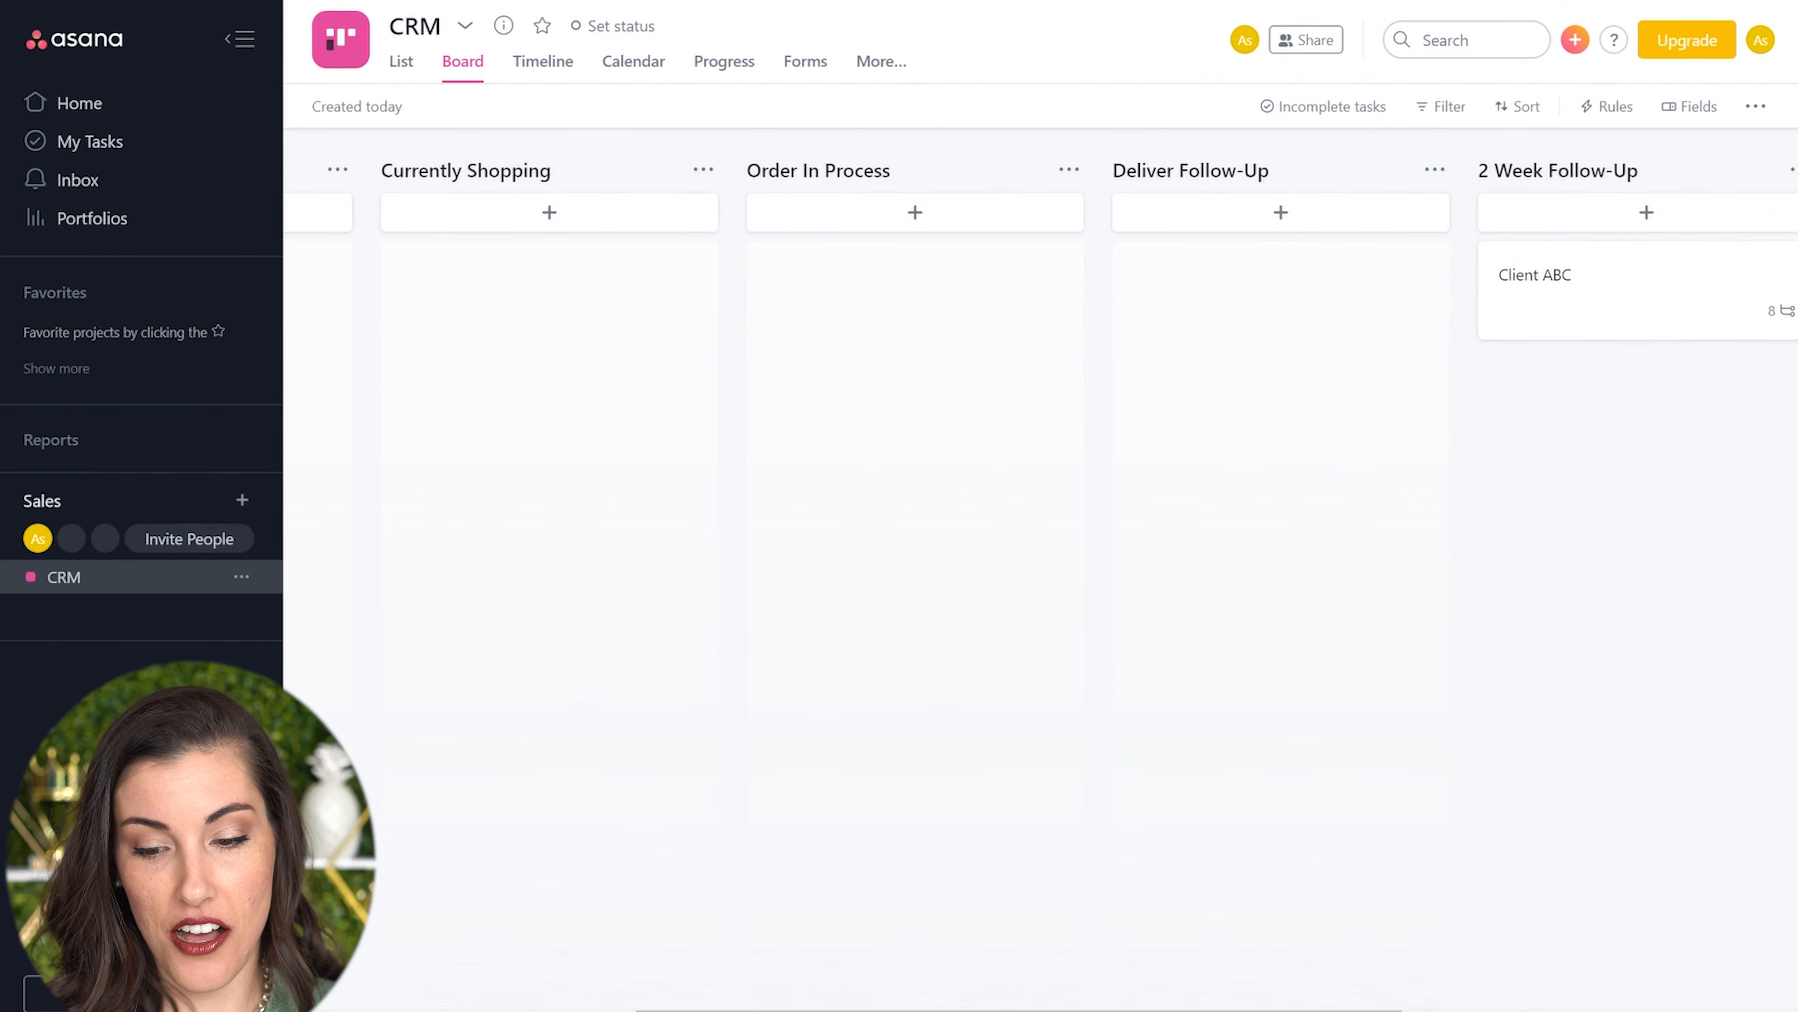
Step: Move the Client ABC card from 2 Week Follow-Up back to Clients, and view the board's Team column
{"action": "scroll", "coordinate": [1040, 496], "scroll_direction": "right", "scroll_amount": 5}
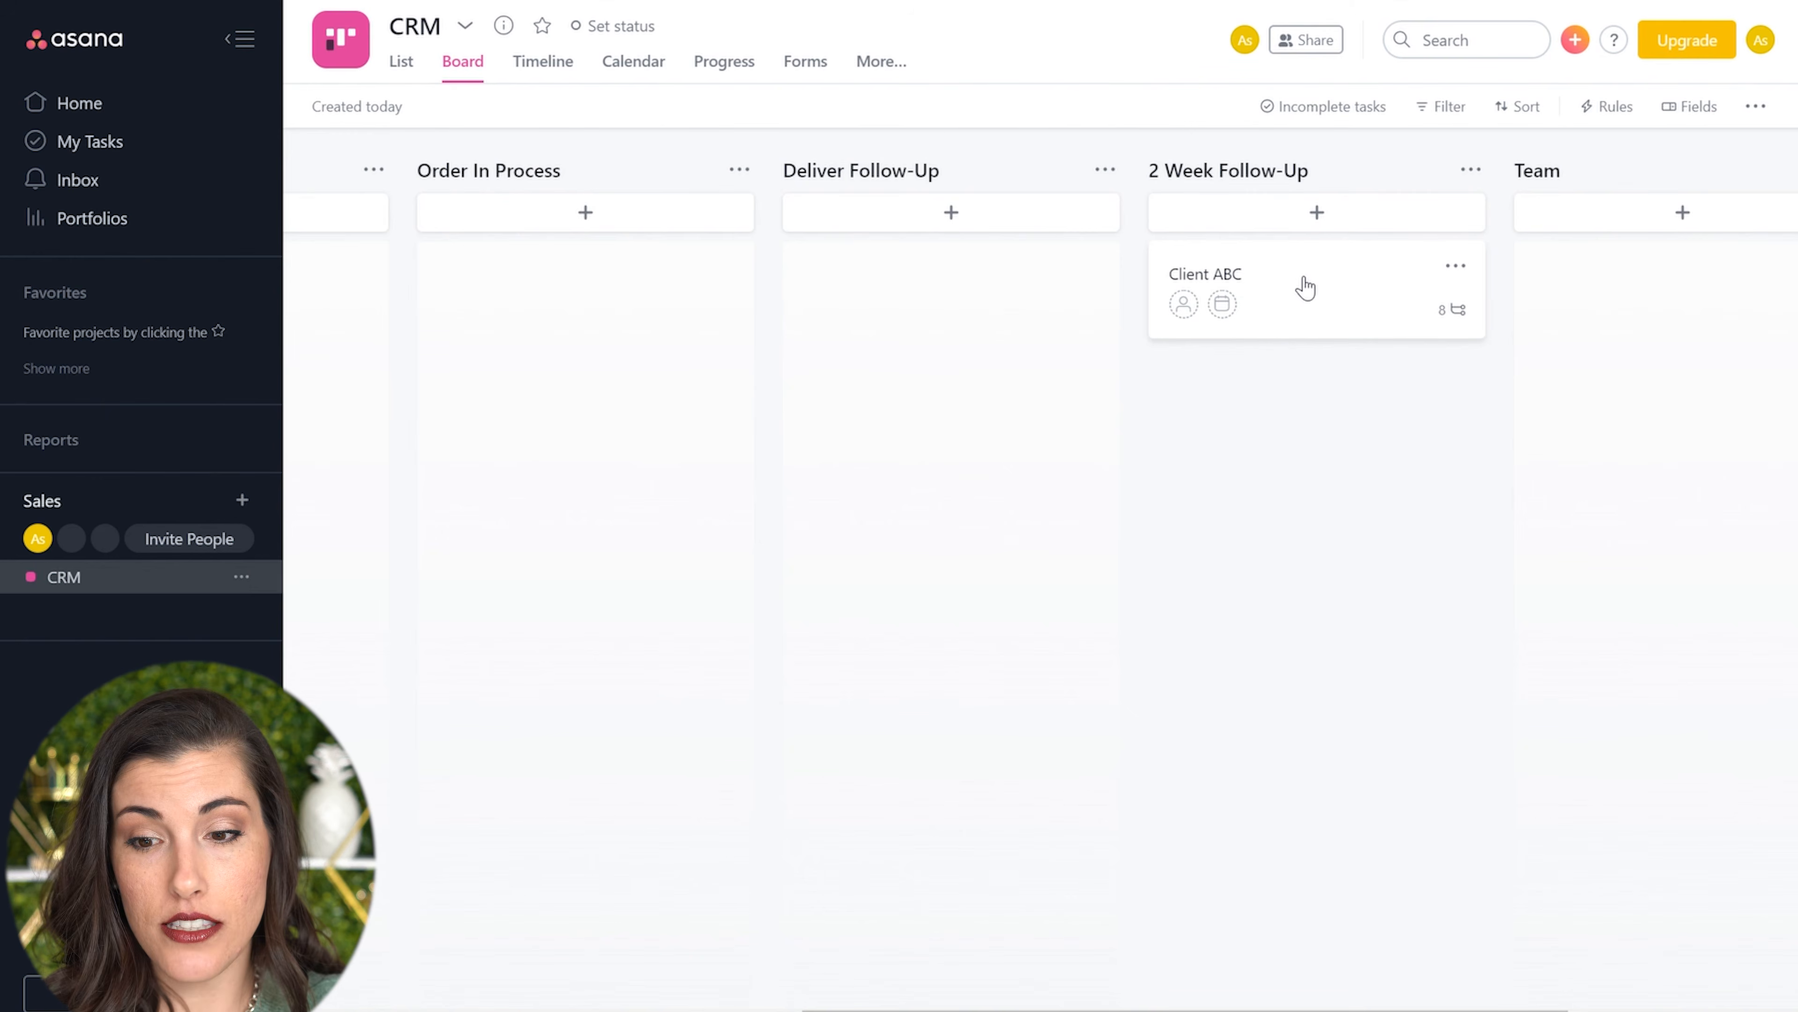
{"action": "left_click_drag", "start_coordinate": [1356, 249], "coordinate": [791, 343]}
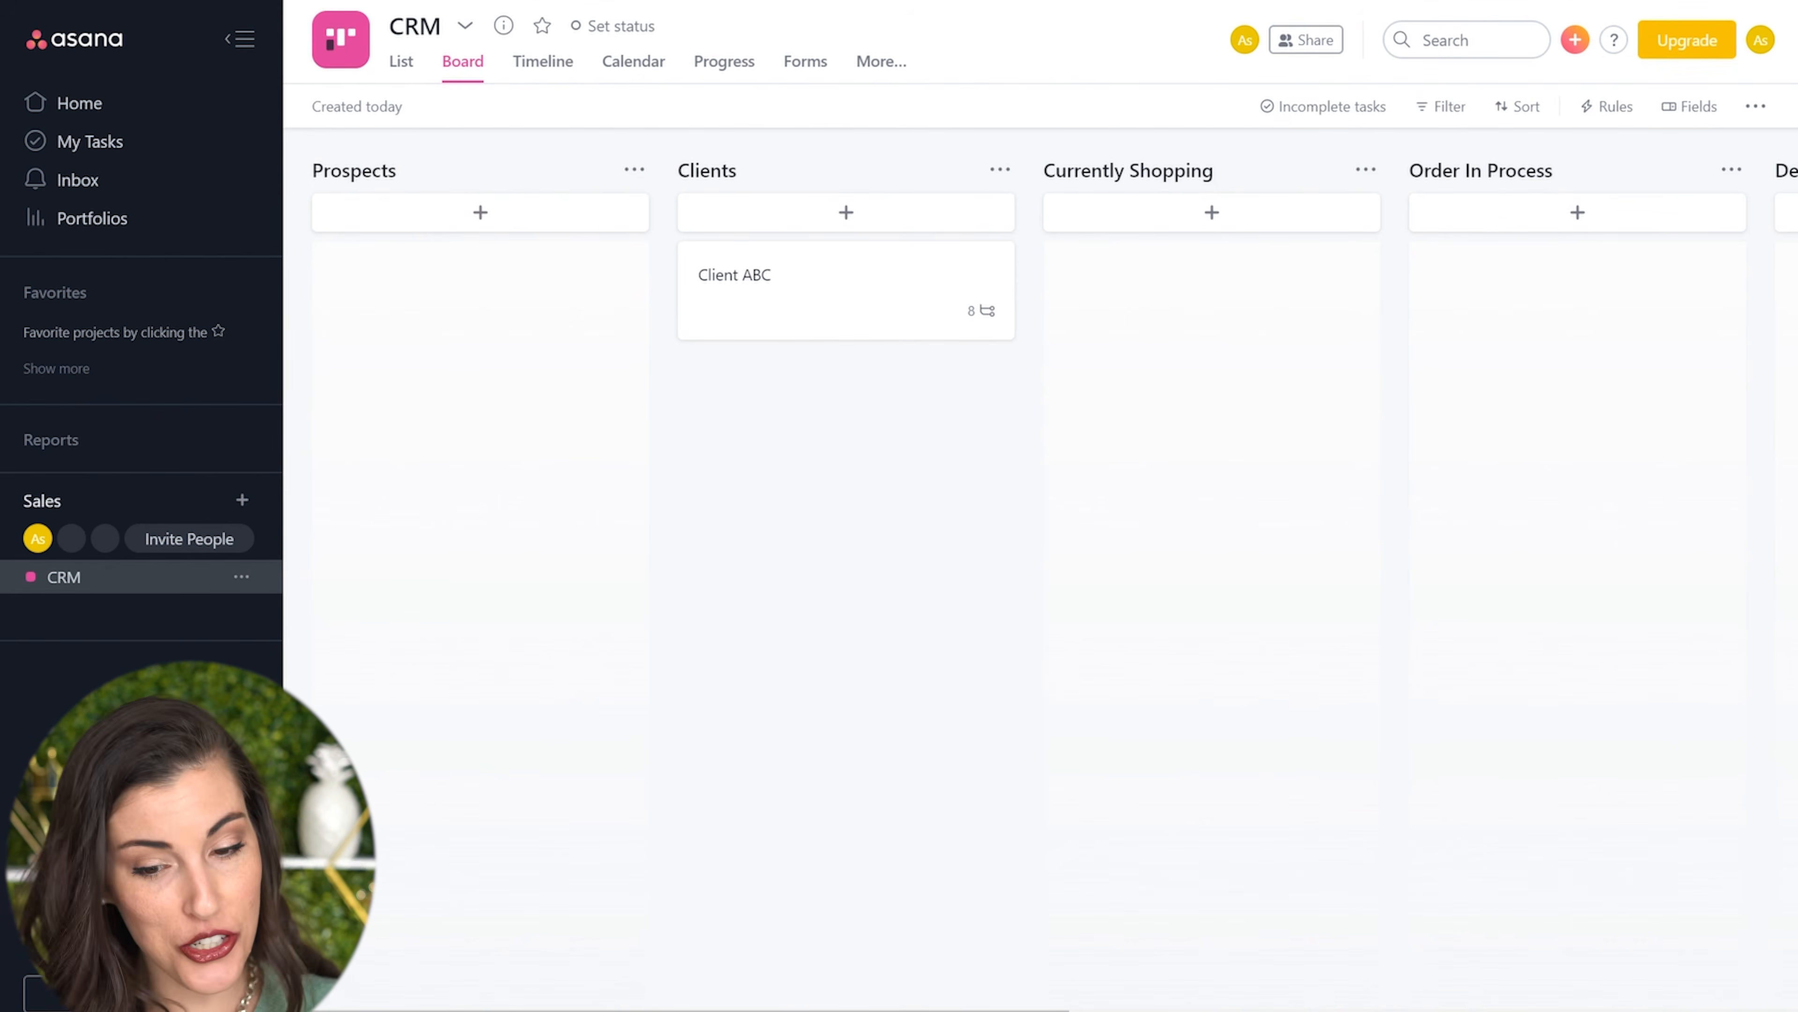
{"action": "left_click_drag", "start_coordinate": [686, 1010], "coordinate": [1402, 1010]}
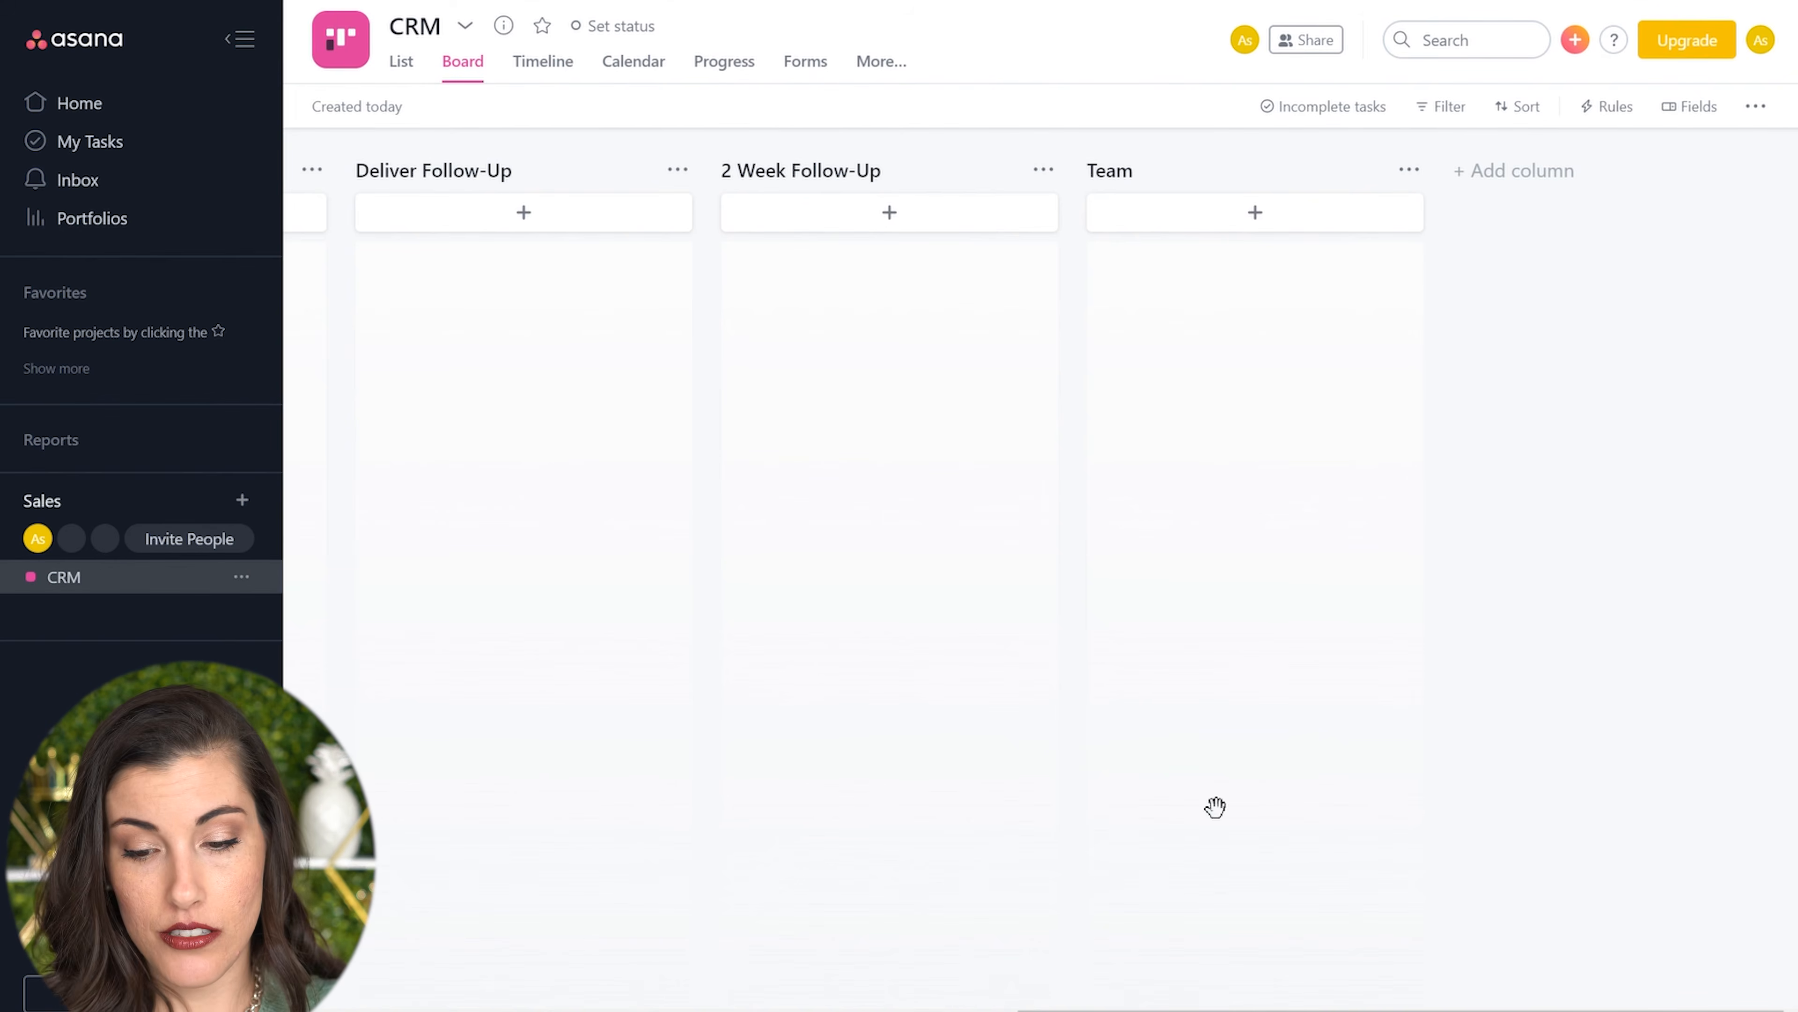
{"action": "left_click_drag", "start_coordinate": [1171, 1010], "coordinate": [403, 765]}
Step: In Client ABC's Purchases subtask, add a tags field and create the tag Sugar Plum
{"action": "left_click", "coordinate": [907, 309]}
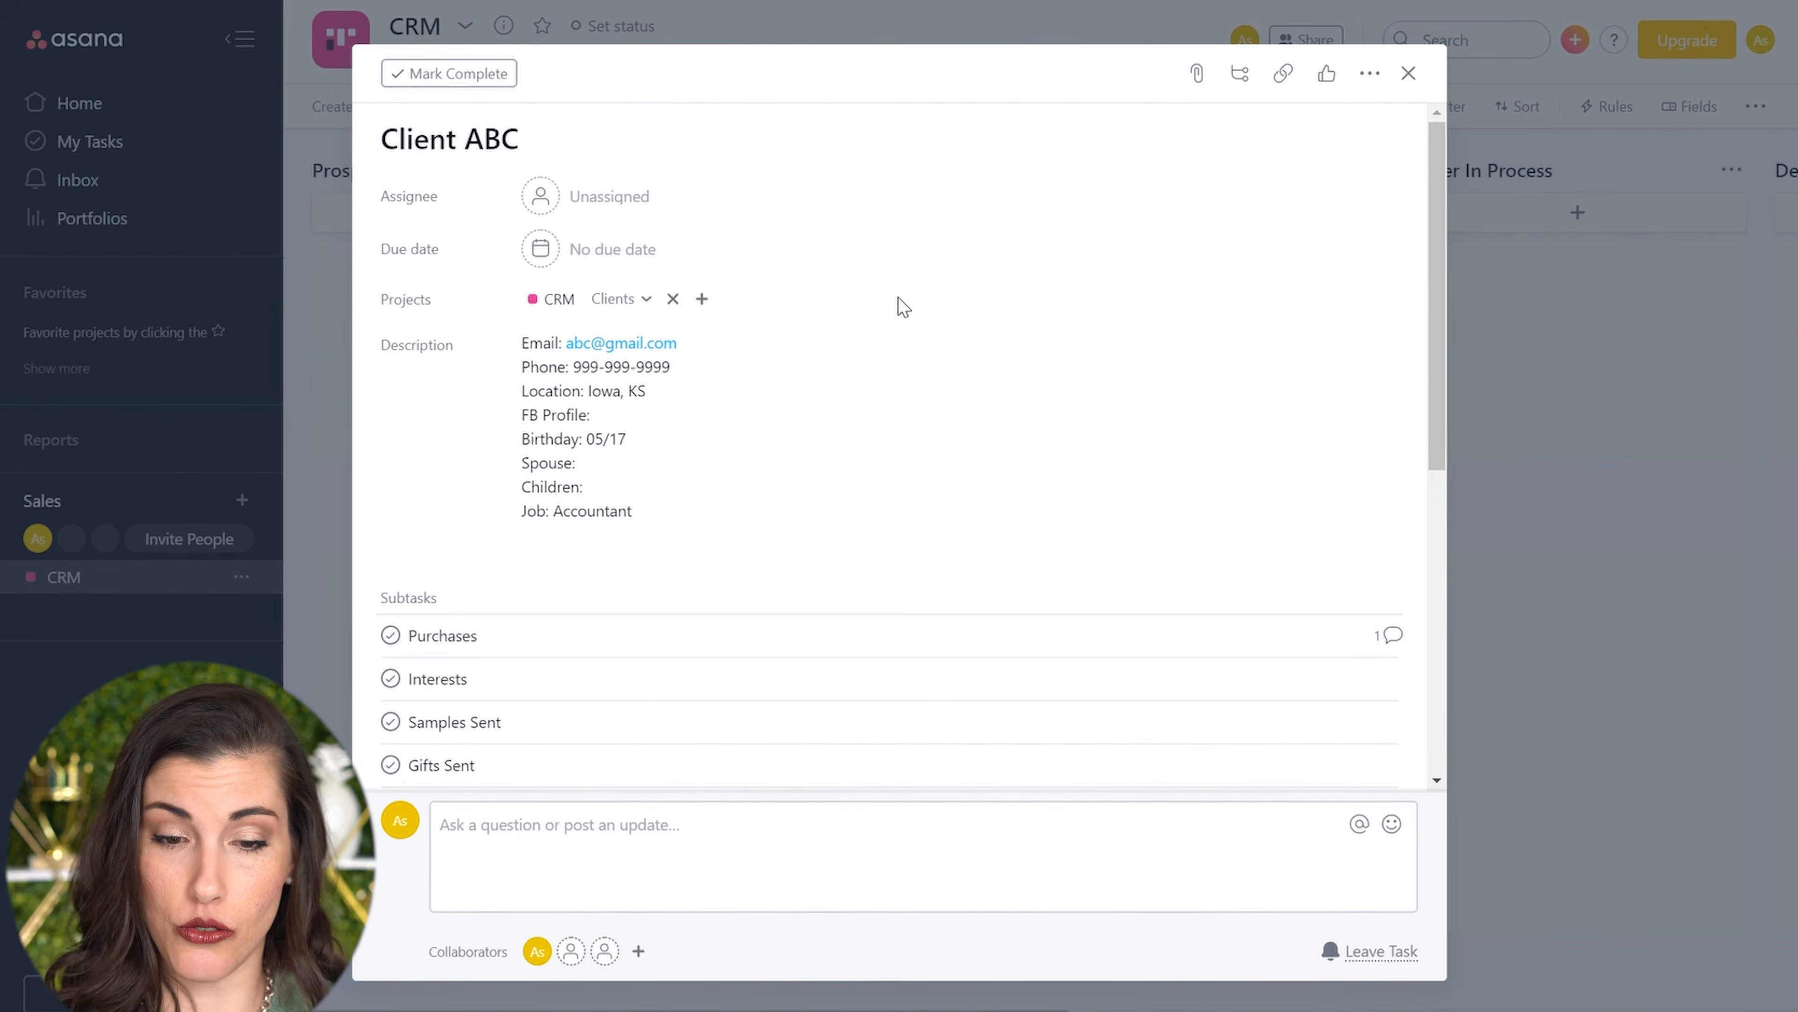
{"action": "left_click", "coordinate": [1391, 635]}
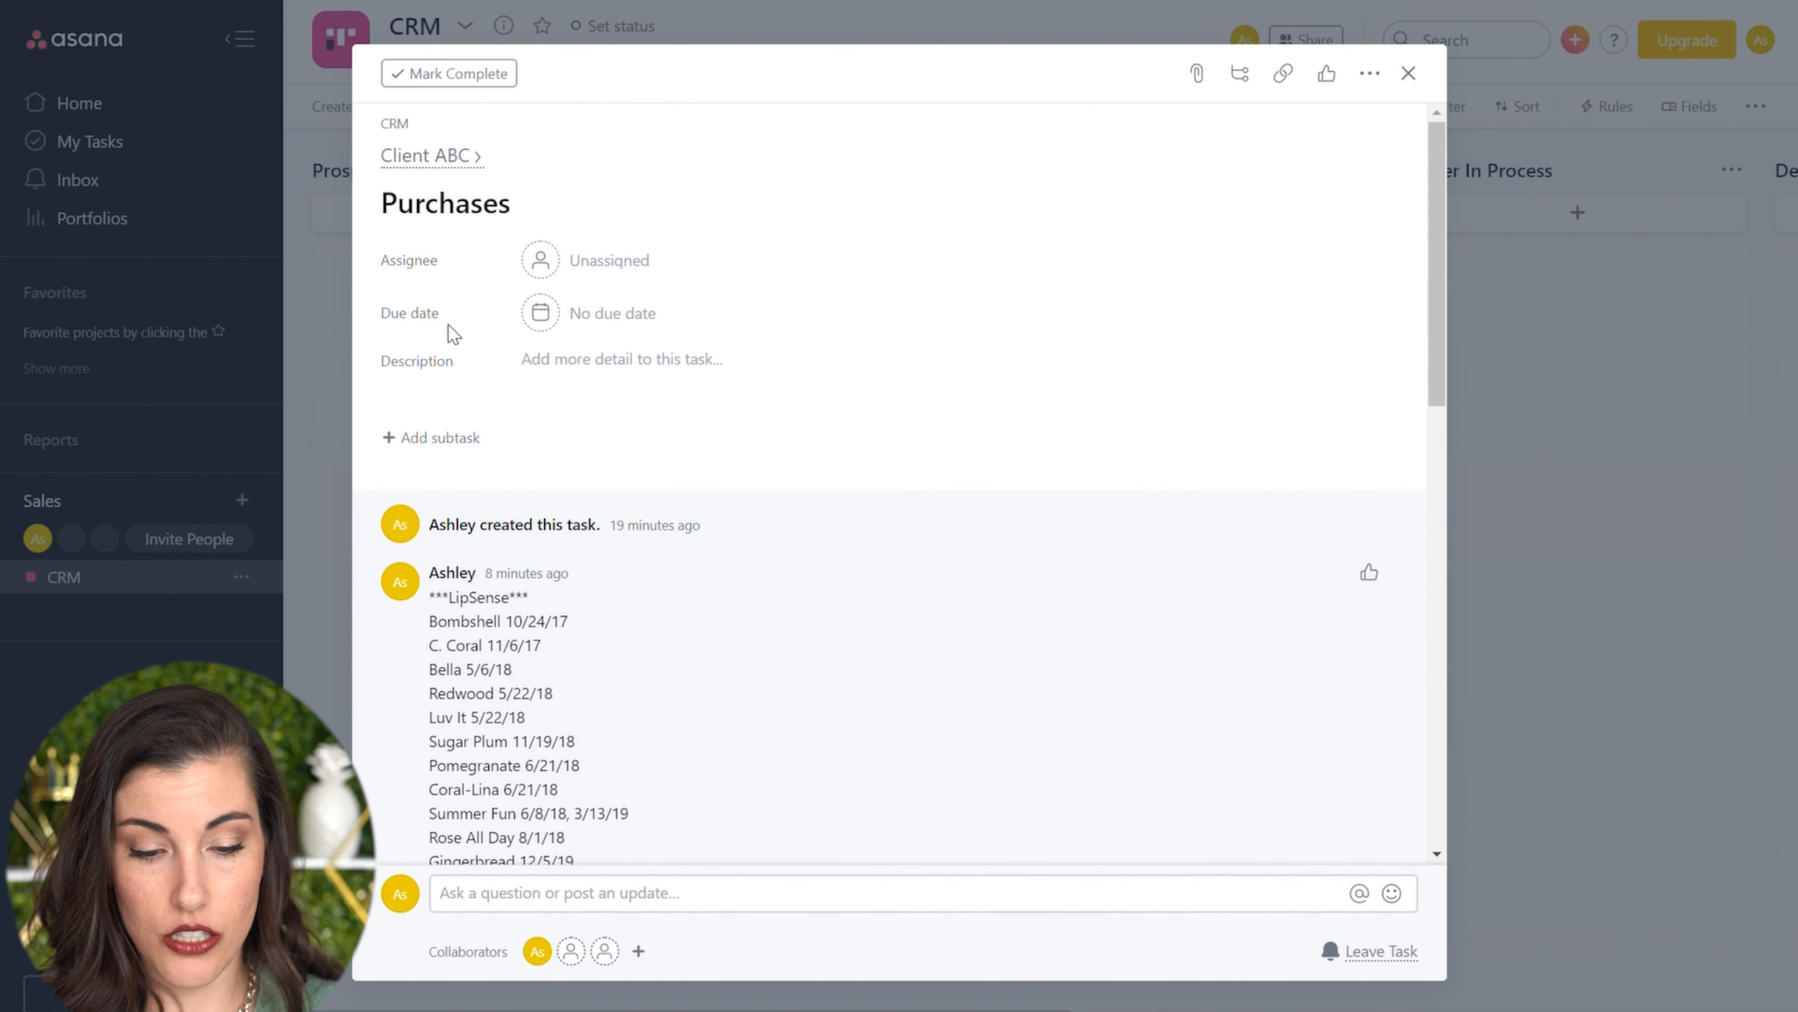
{"action": "key", "text": "Tab+t"}
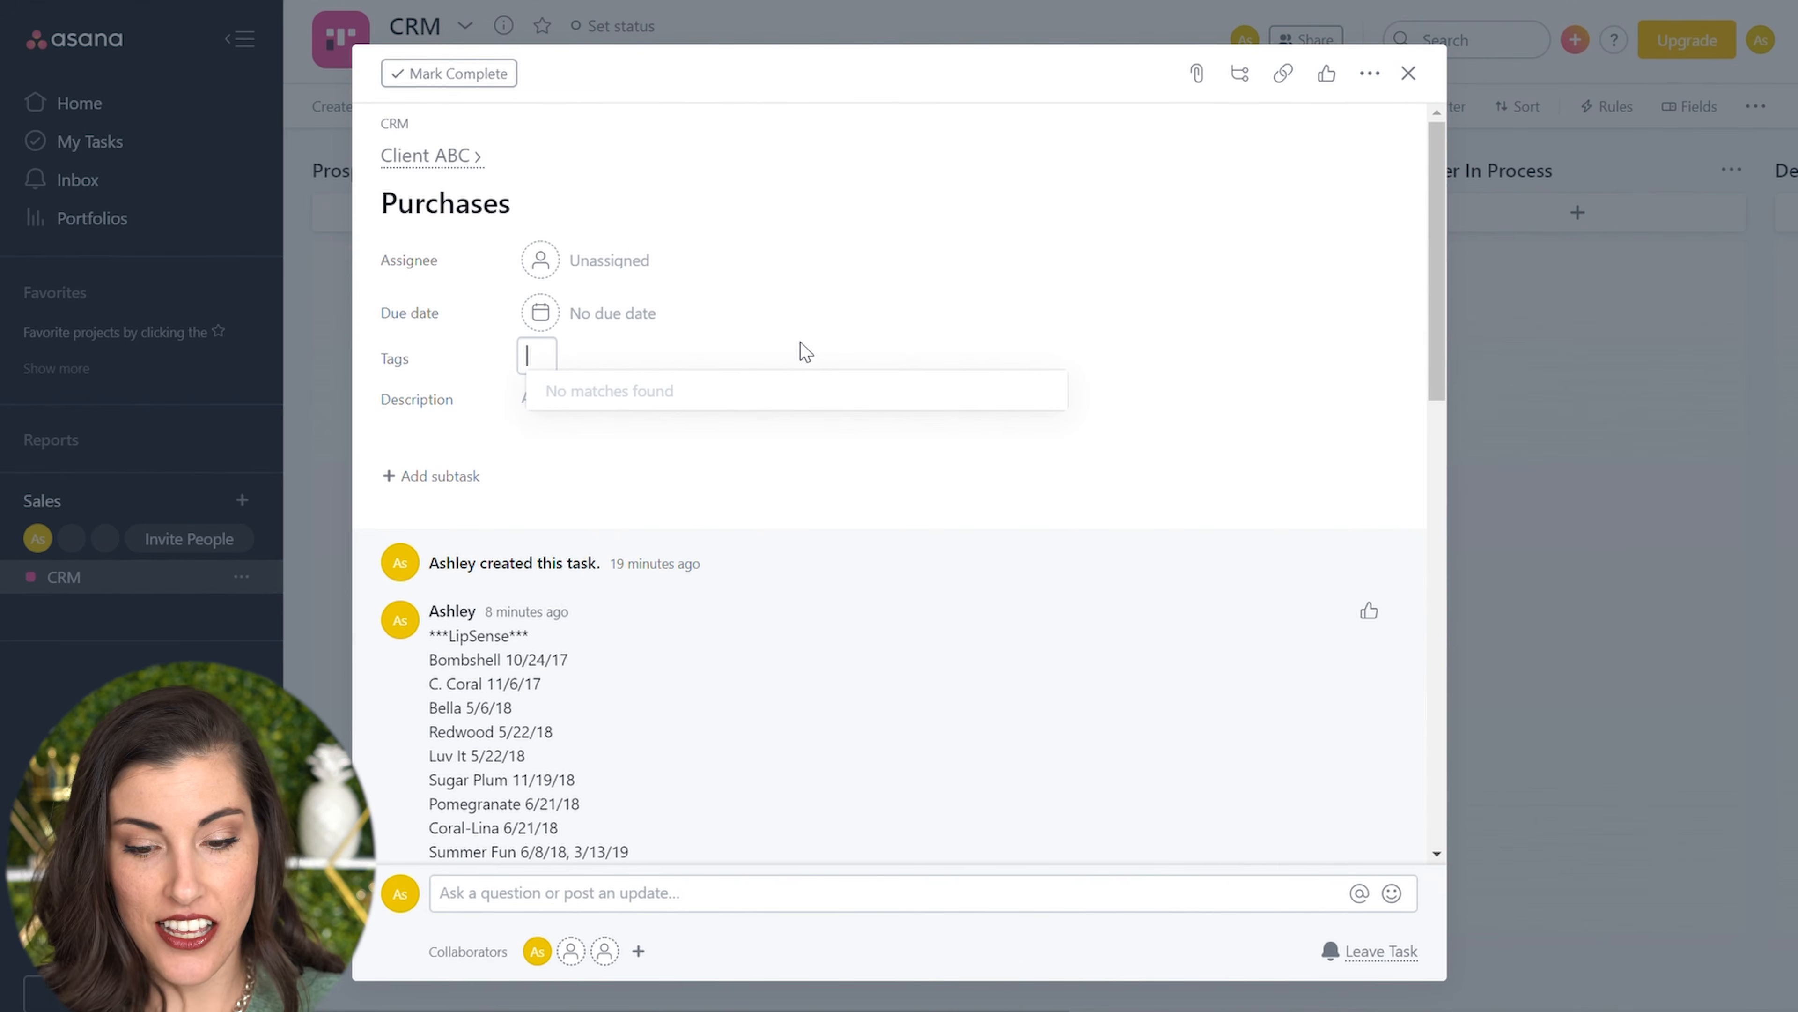
{"action": "type", "text": "Bombshell"}
{"action": "key", "text": "Return"}
{"action": "type", "text": "Su"}
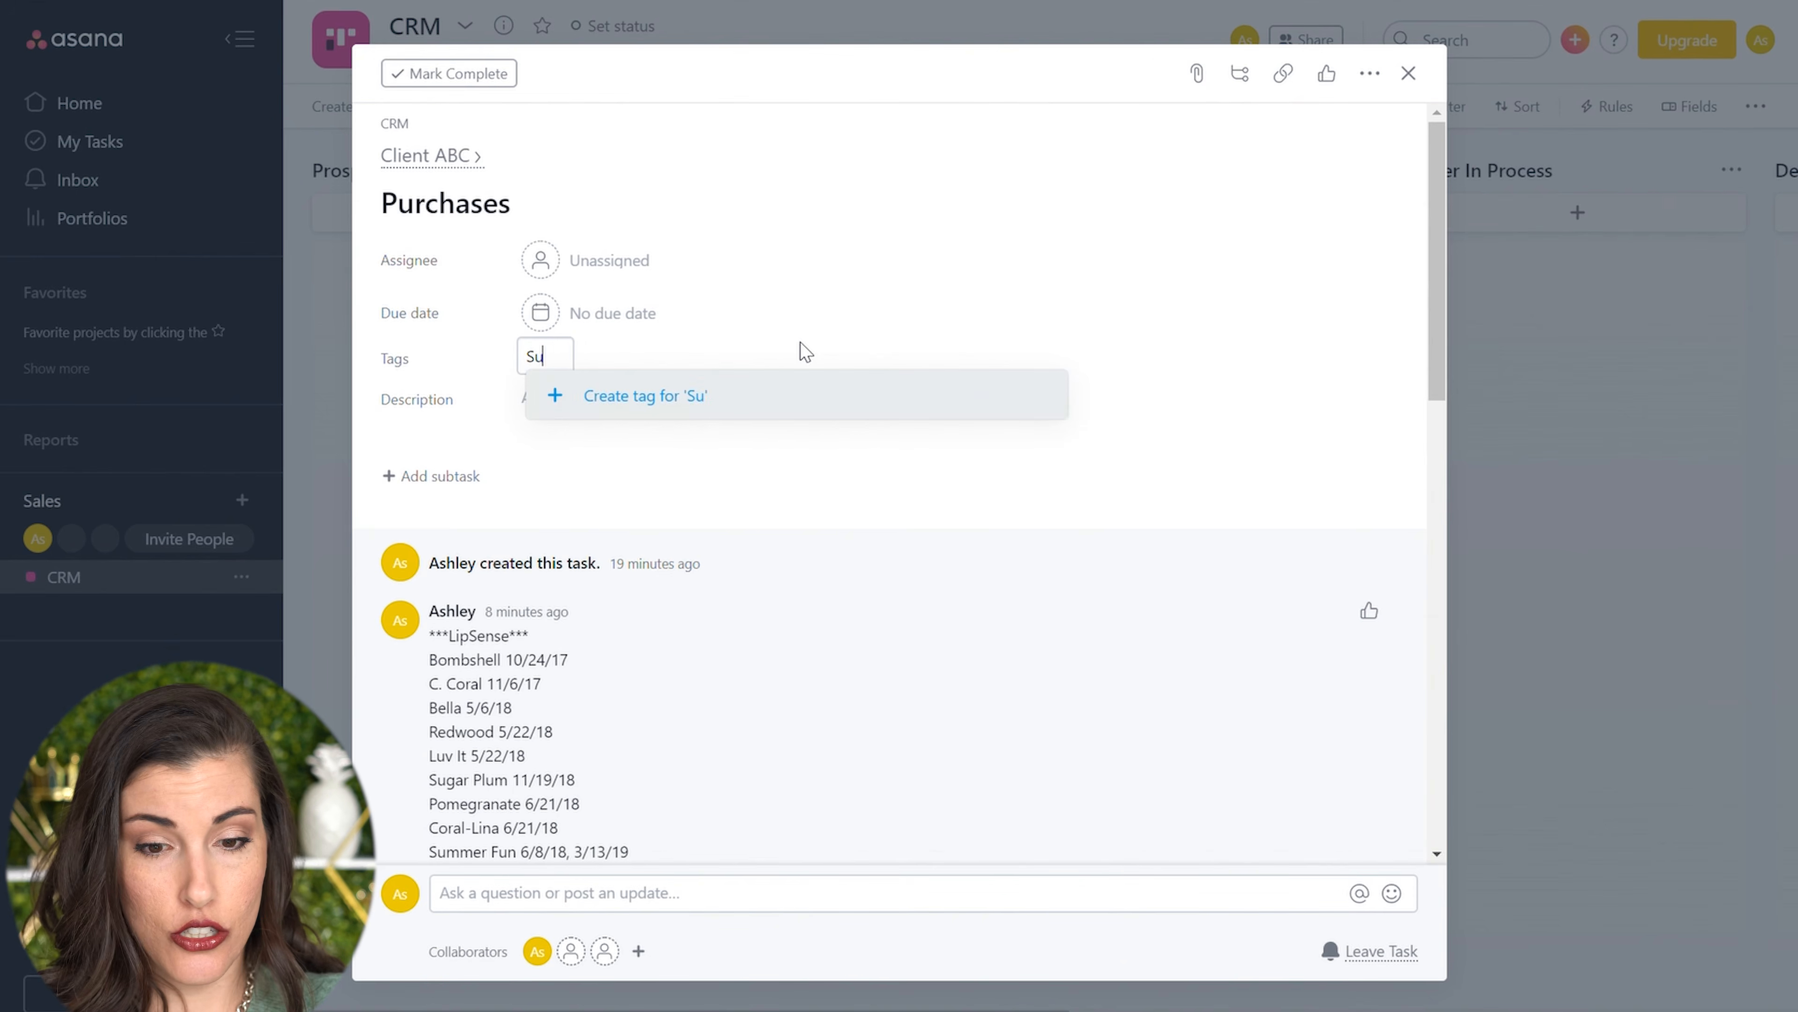
{"action": "type", "text": "gar Plum"}
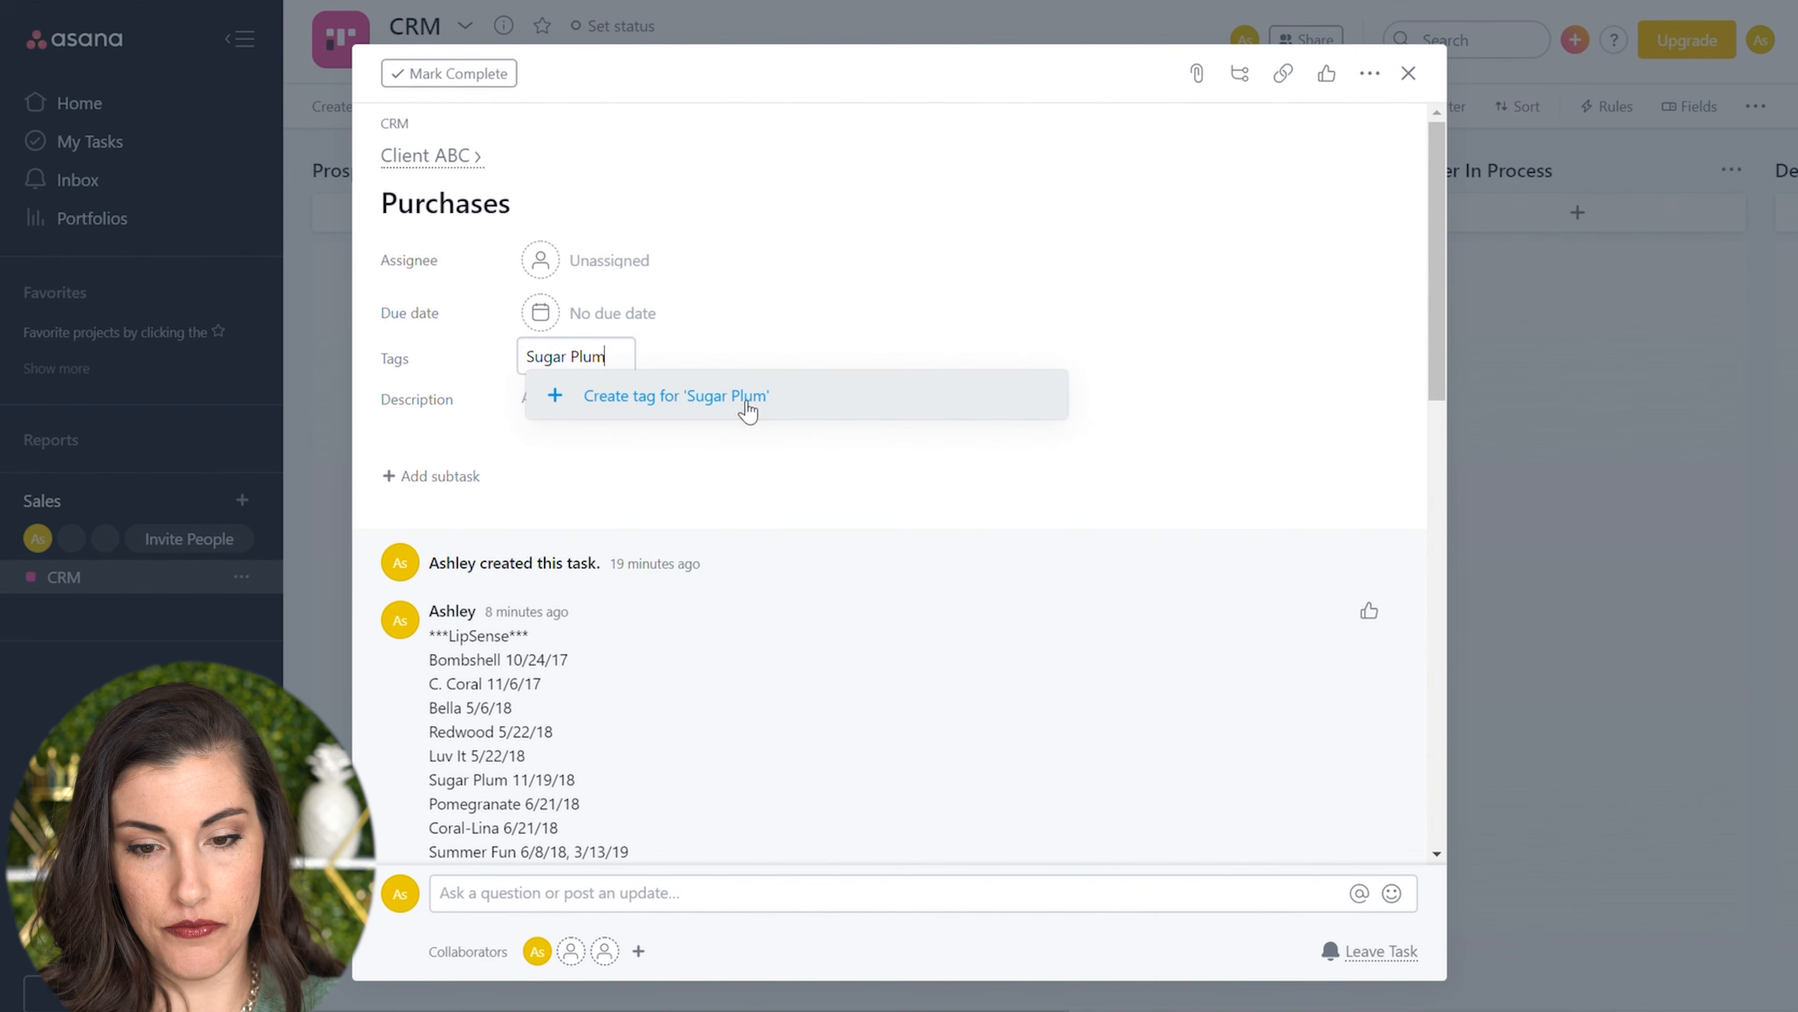
{"action": "left_click", "coordinate": [747, 408]}
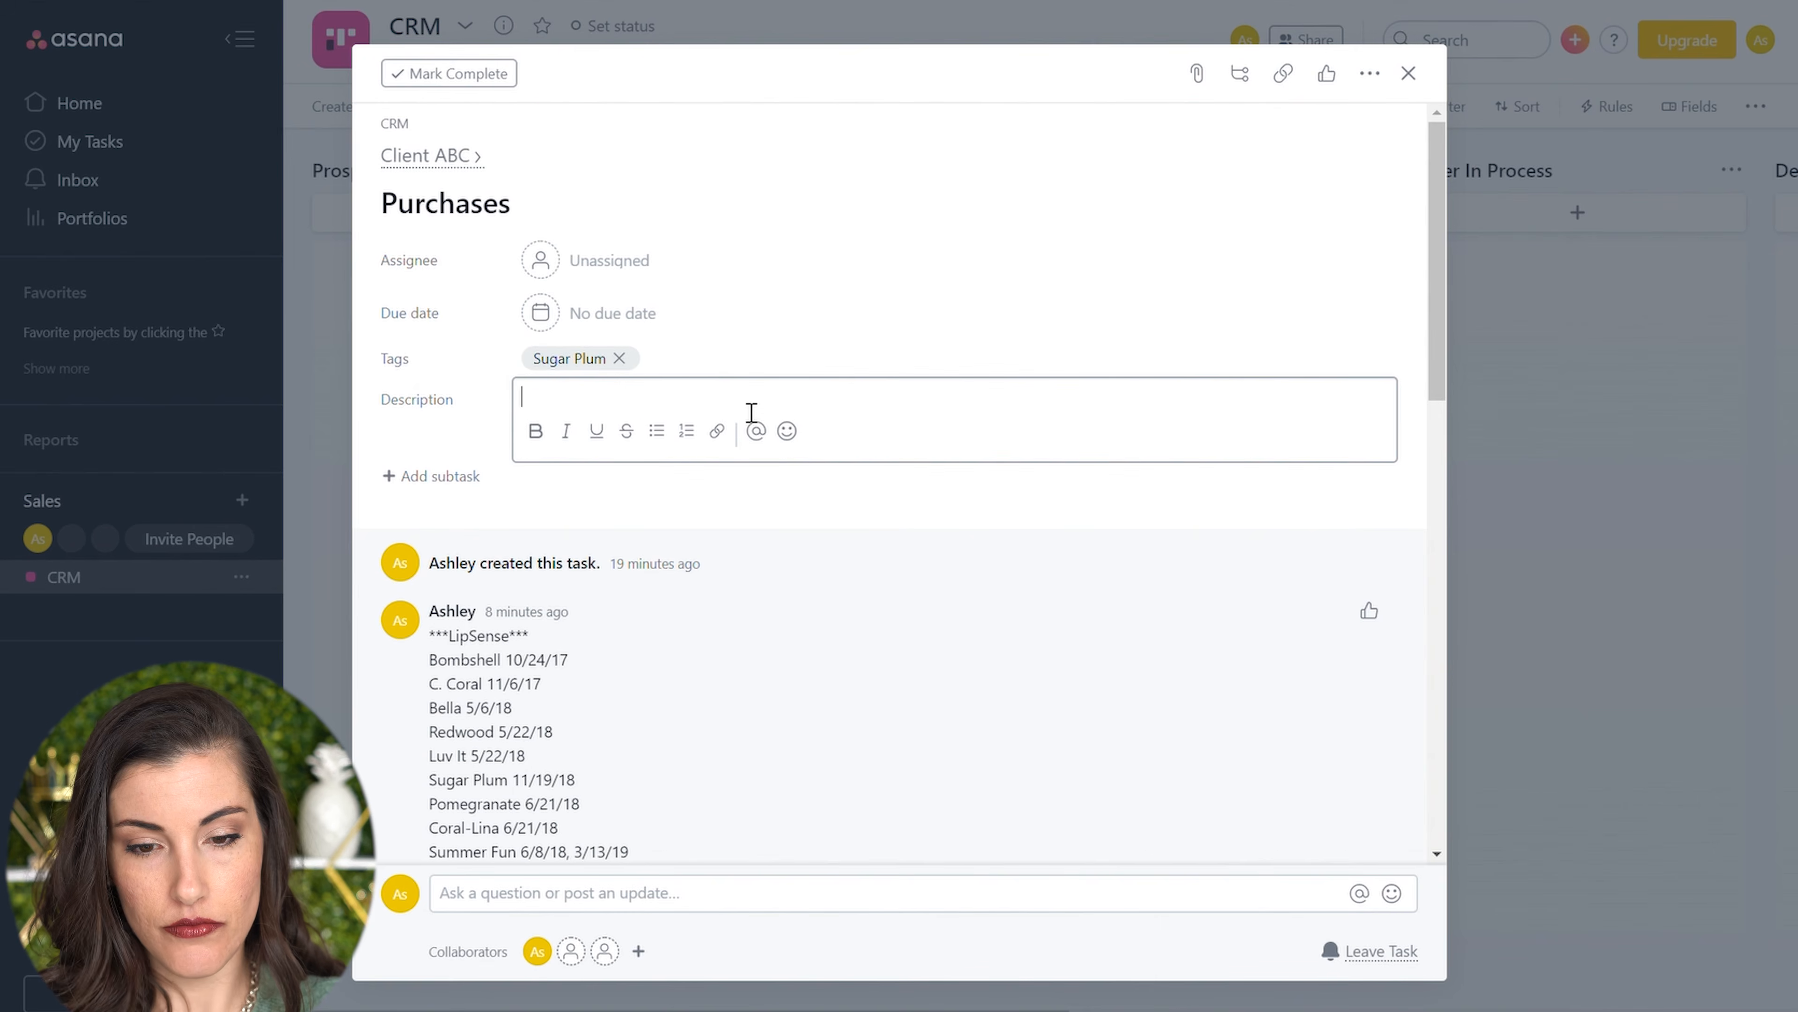
Step: Create a second tag, Bombshell, on the Purchases subtask and open the list of tasks tagged Sugar Plum
{"action": "left_click", "coordinate": [664, 357]}
{"action": "type", "text": "Bombshell"}
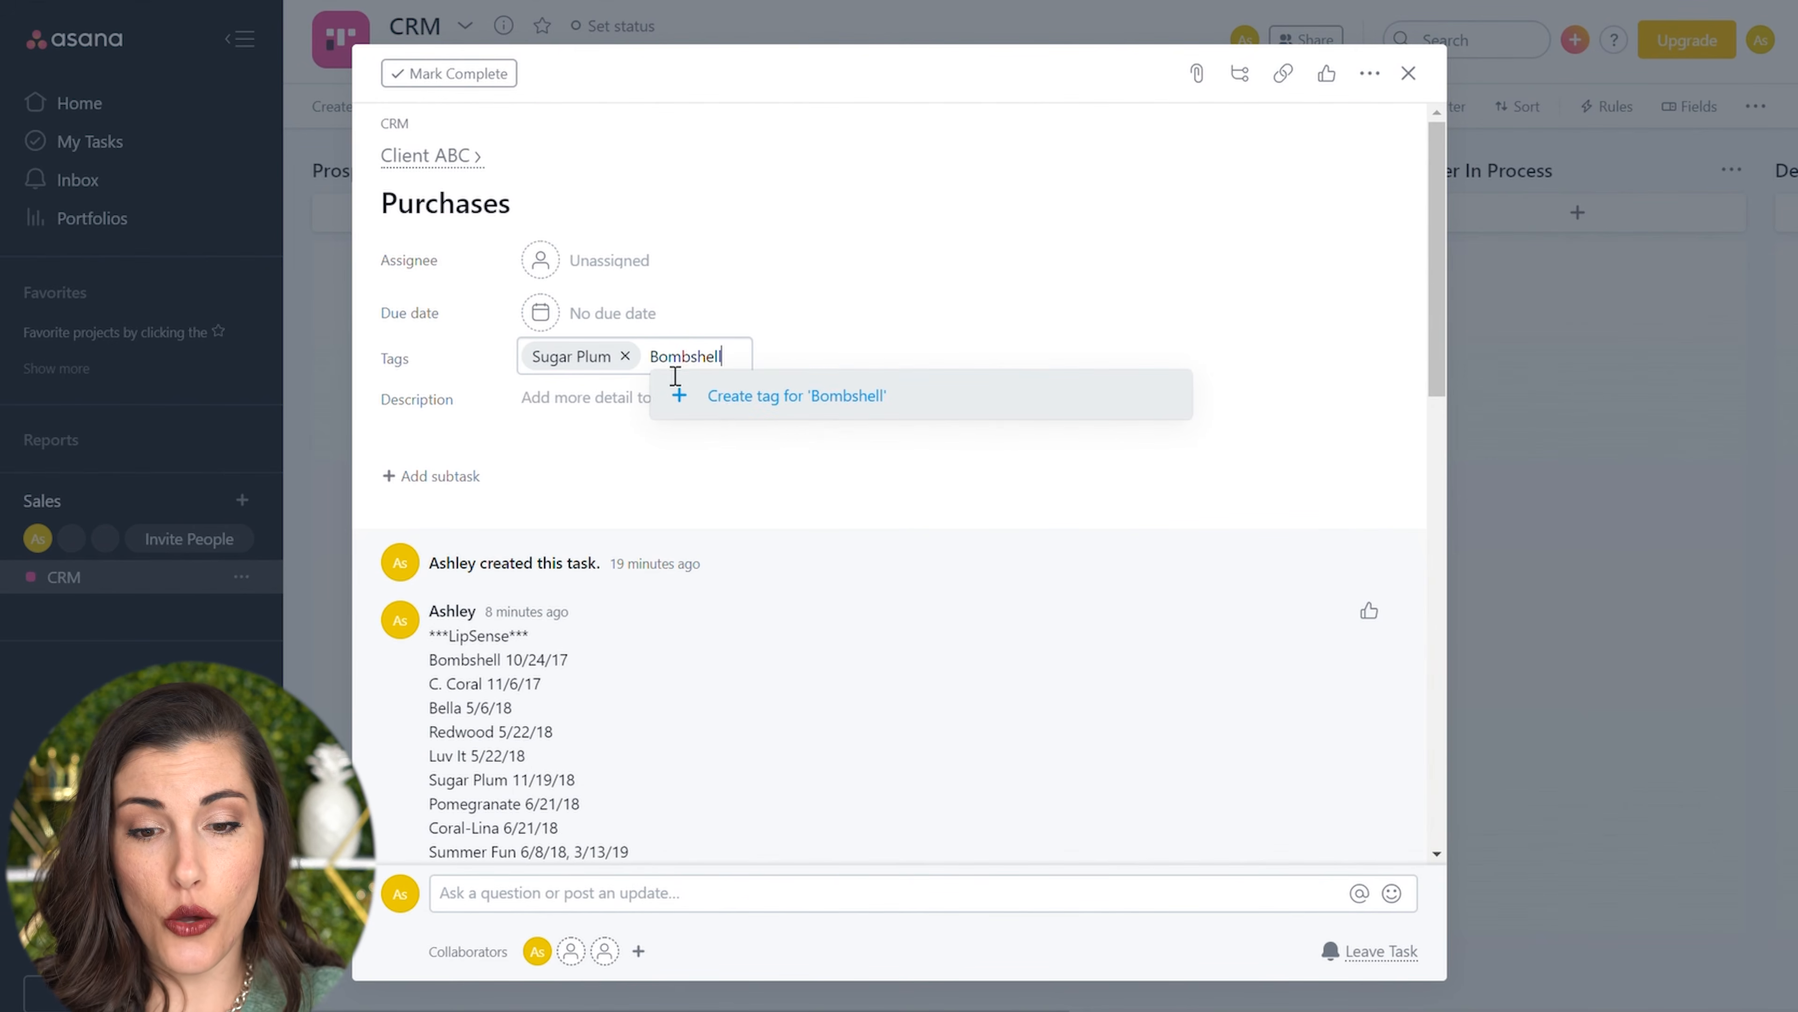
{"action": "left_click", "coordinate": [711, 399]}
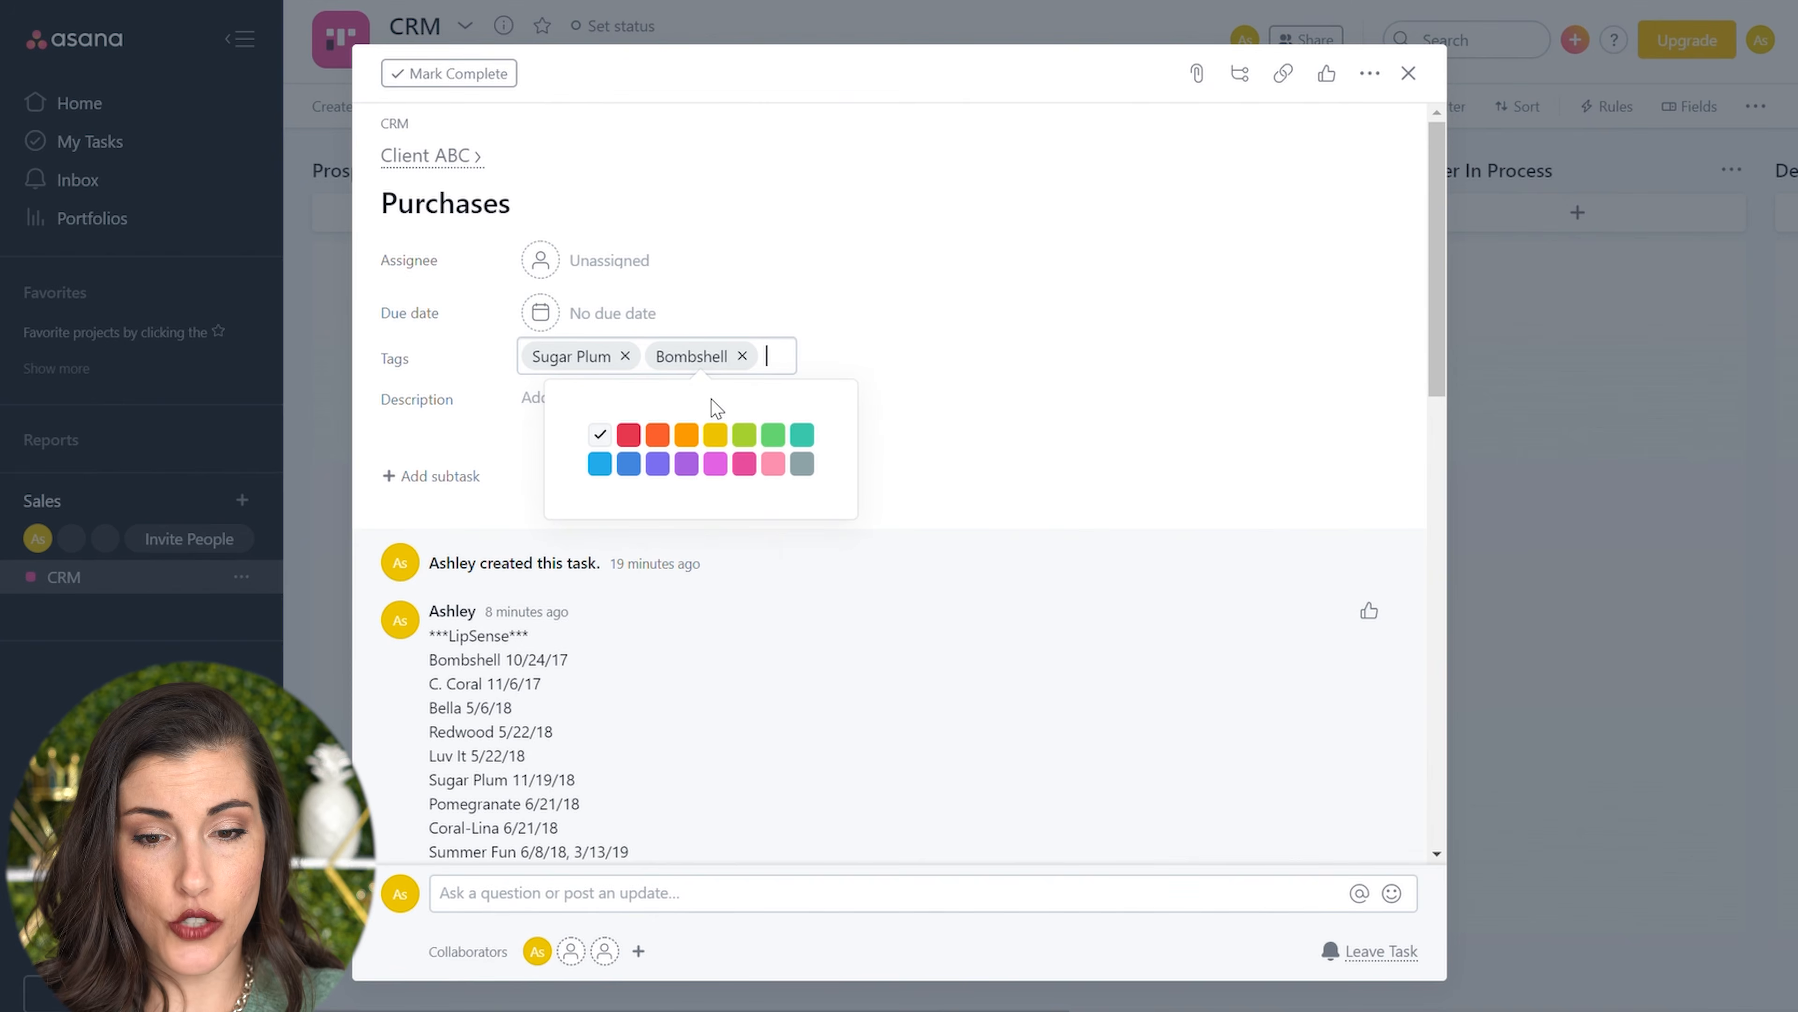
{"action": "left_click", "coordinate": [569, 362]}
{"action": "left_click", "coordinate": [568, 359]}
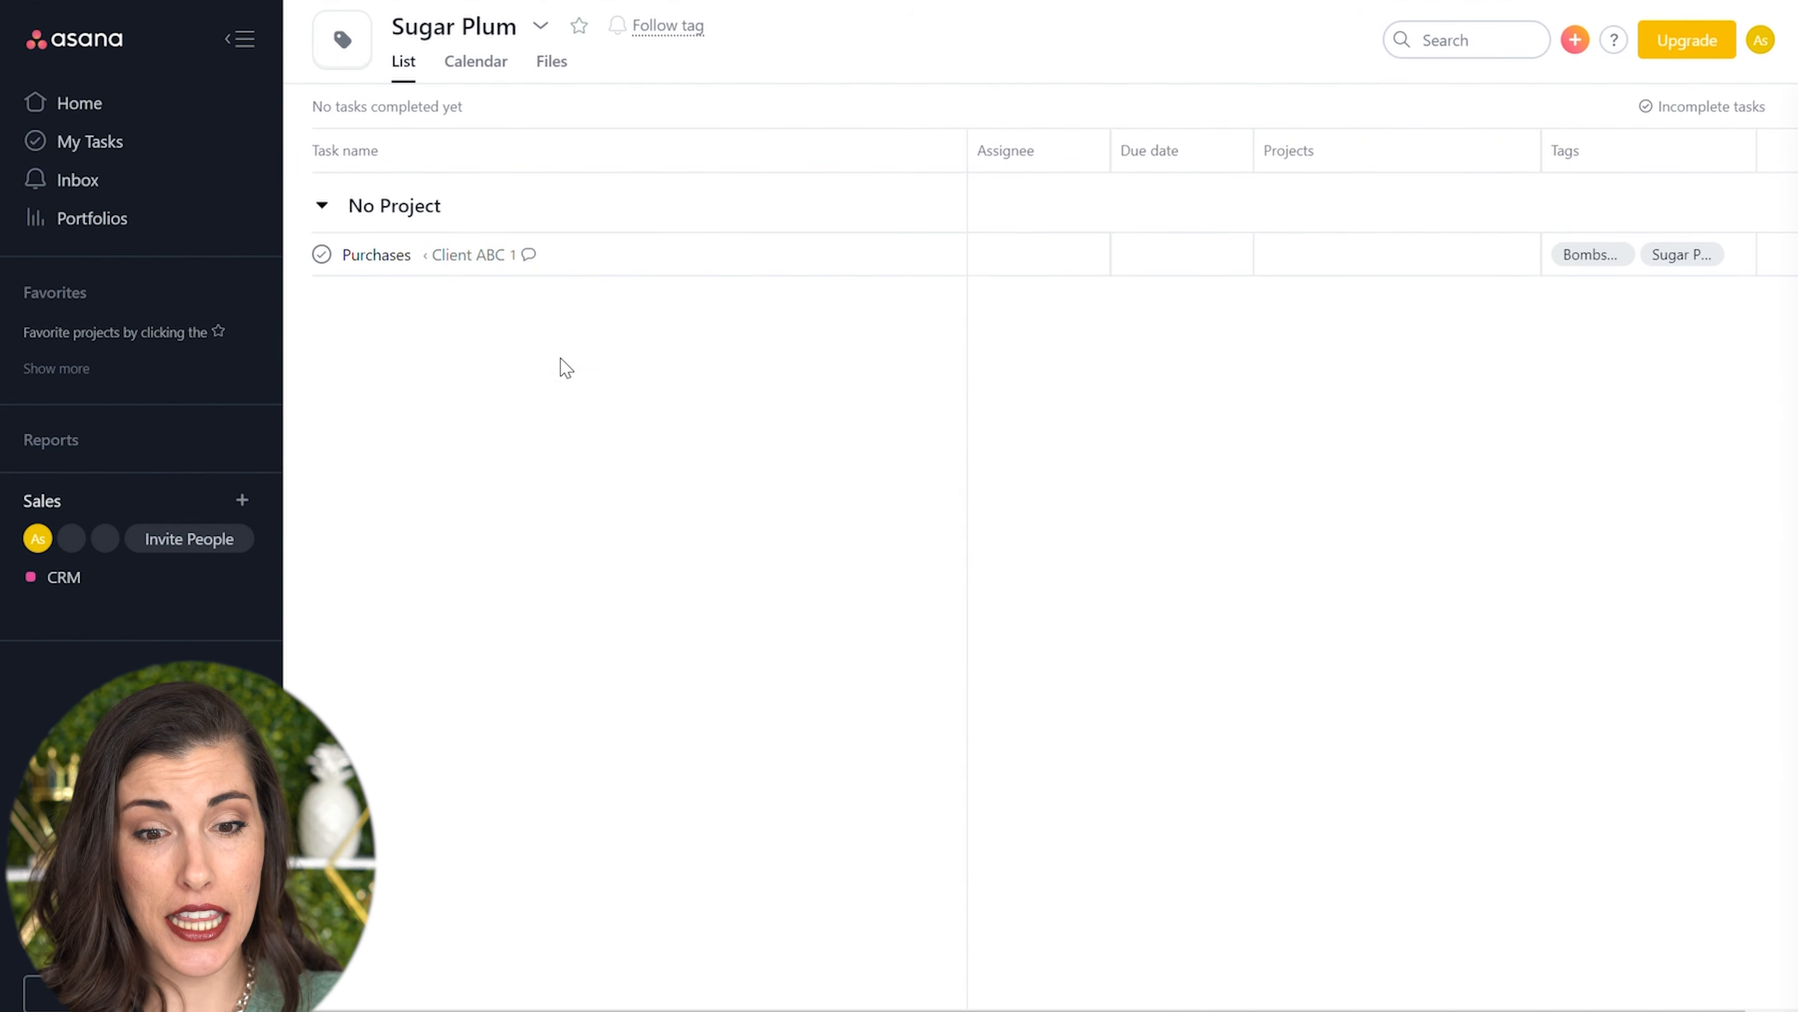